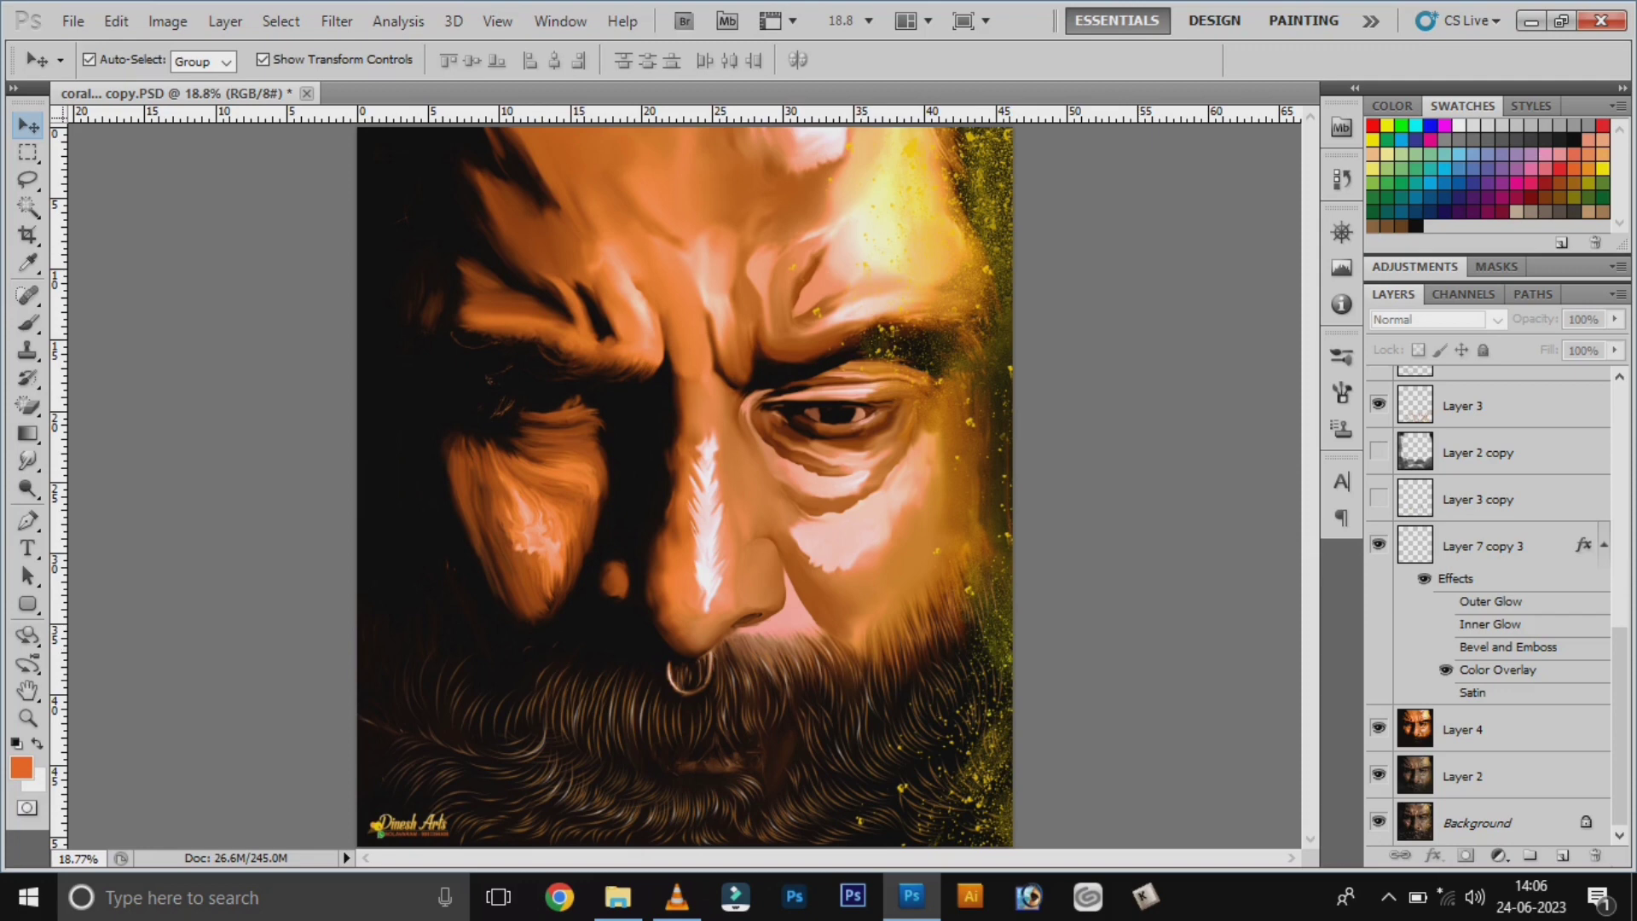
Toggle Layer 4 and Layer 2 visibility to compare the orange-toned and plain painted versions
{"action": "left_click", "coordinate": [1379, 728]}
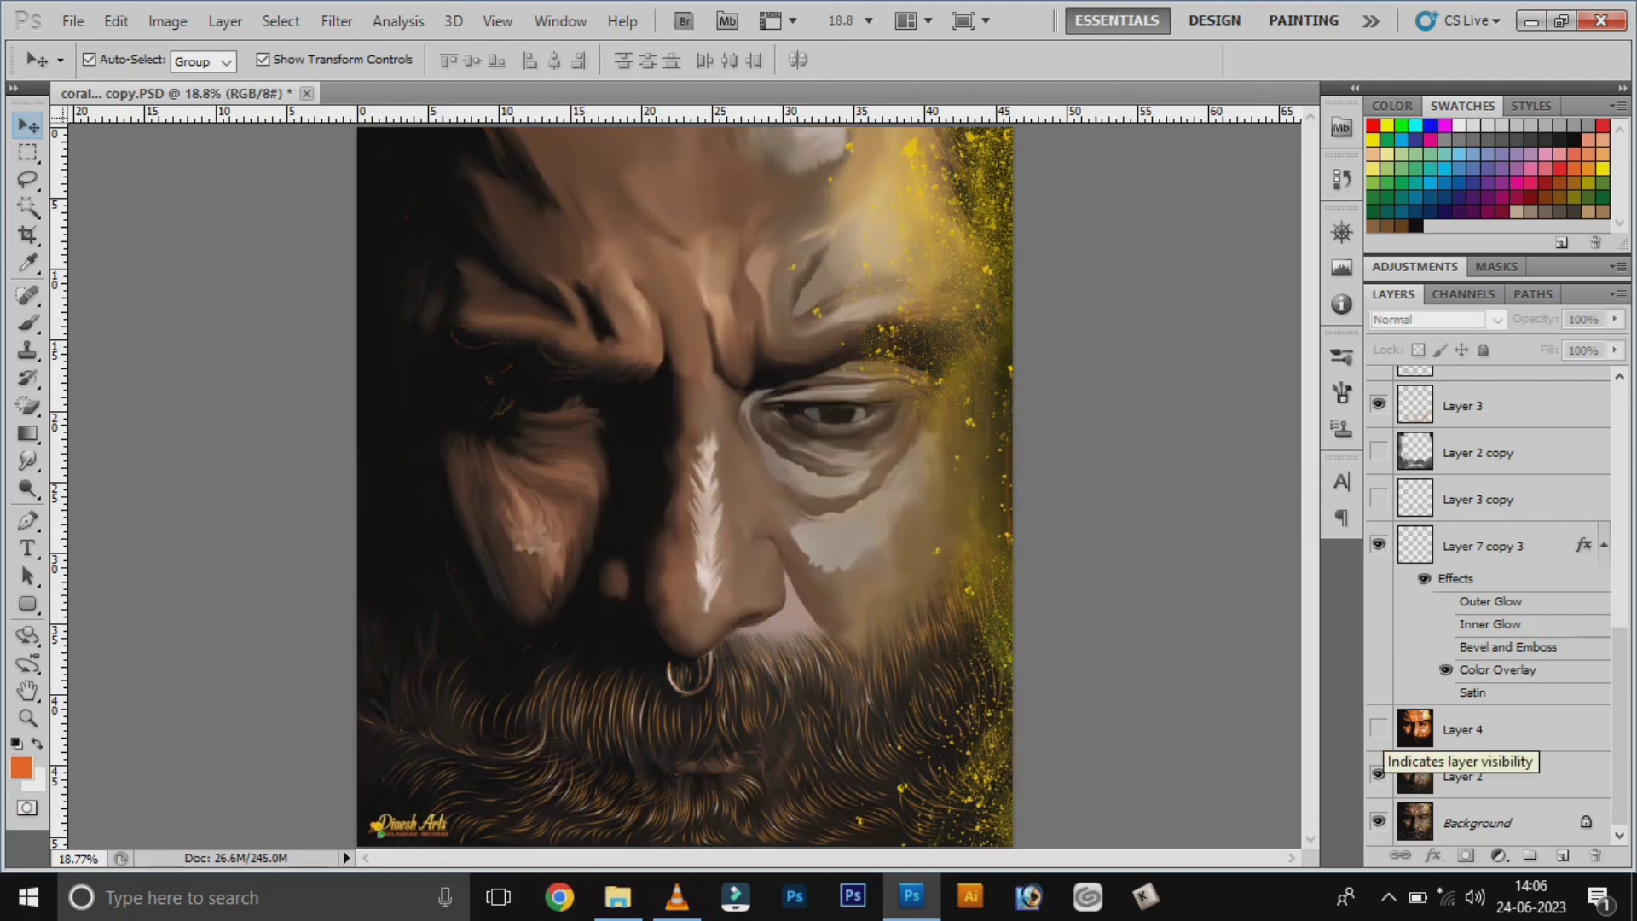
{"action": "left_click", "coordinate": [1378, 730]}
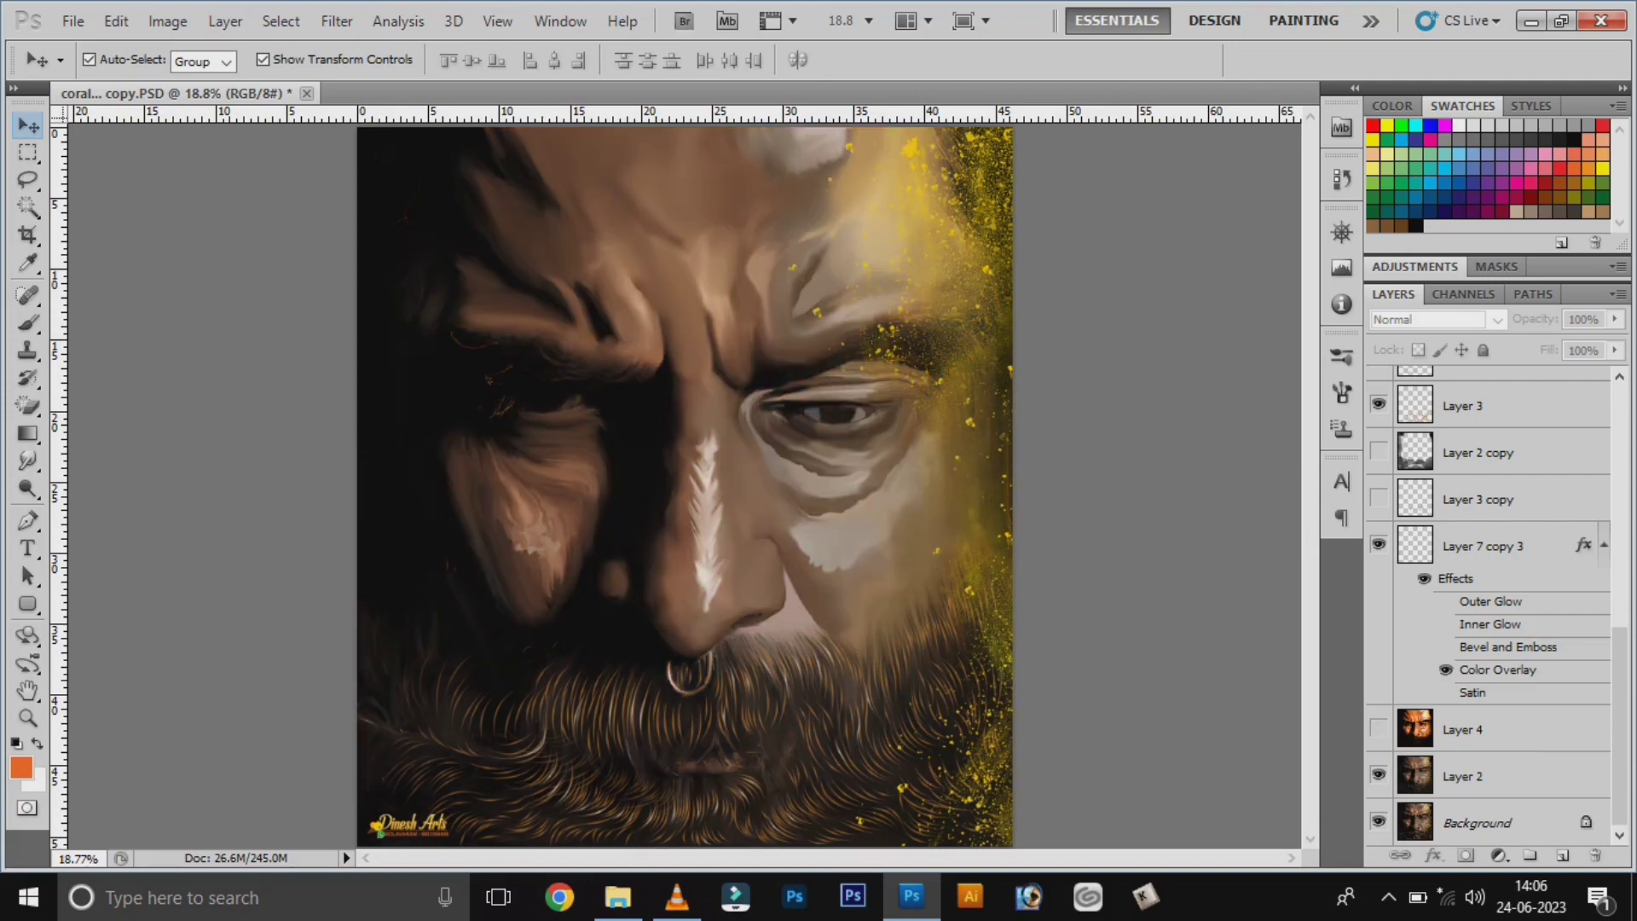
{"action": "left_click", "coordinate": [1378, 776]}
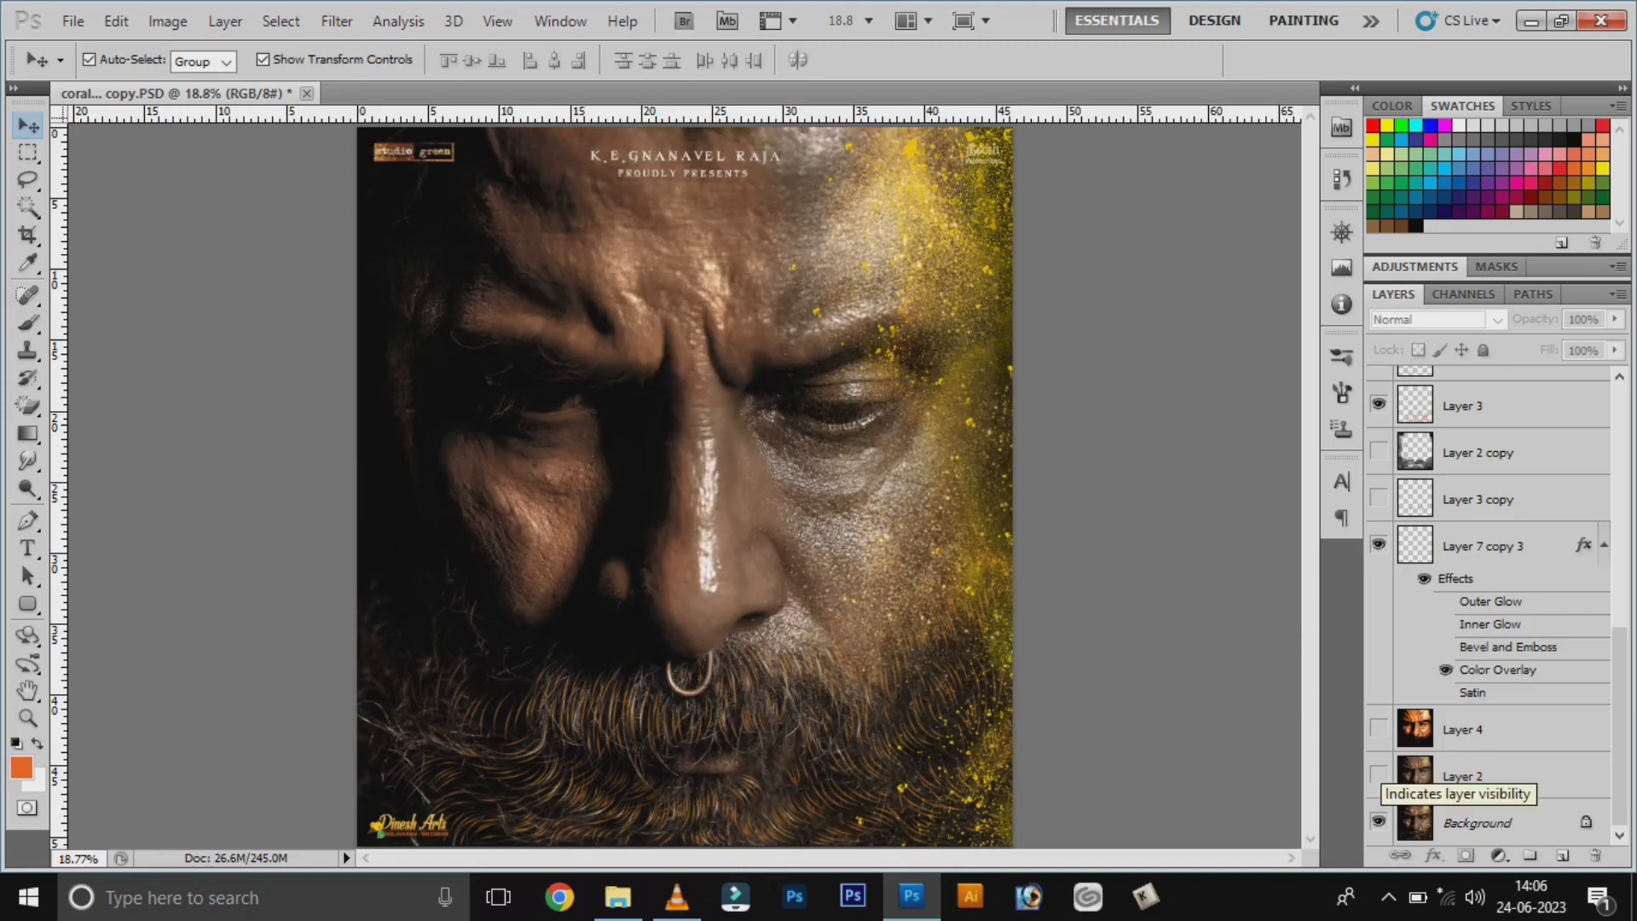
{"action": "left_click", "coordinate": [1379, 776]}
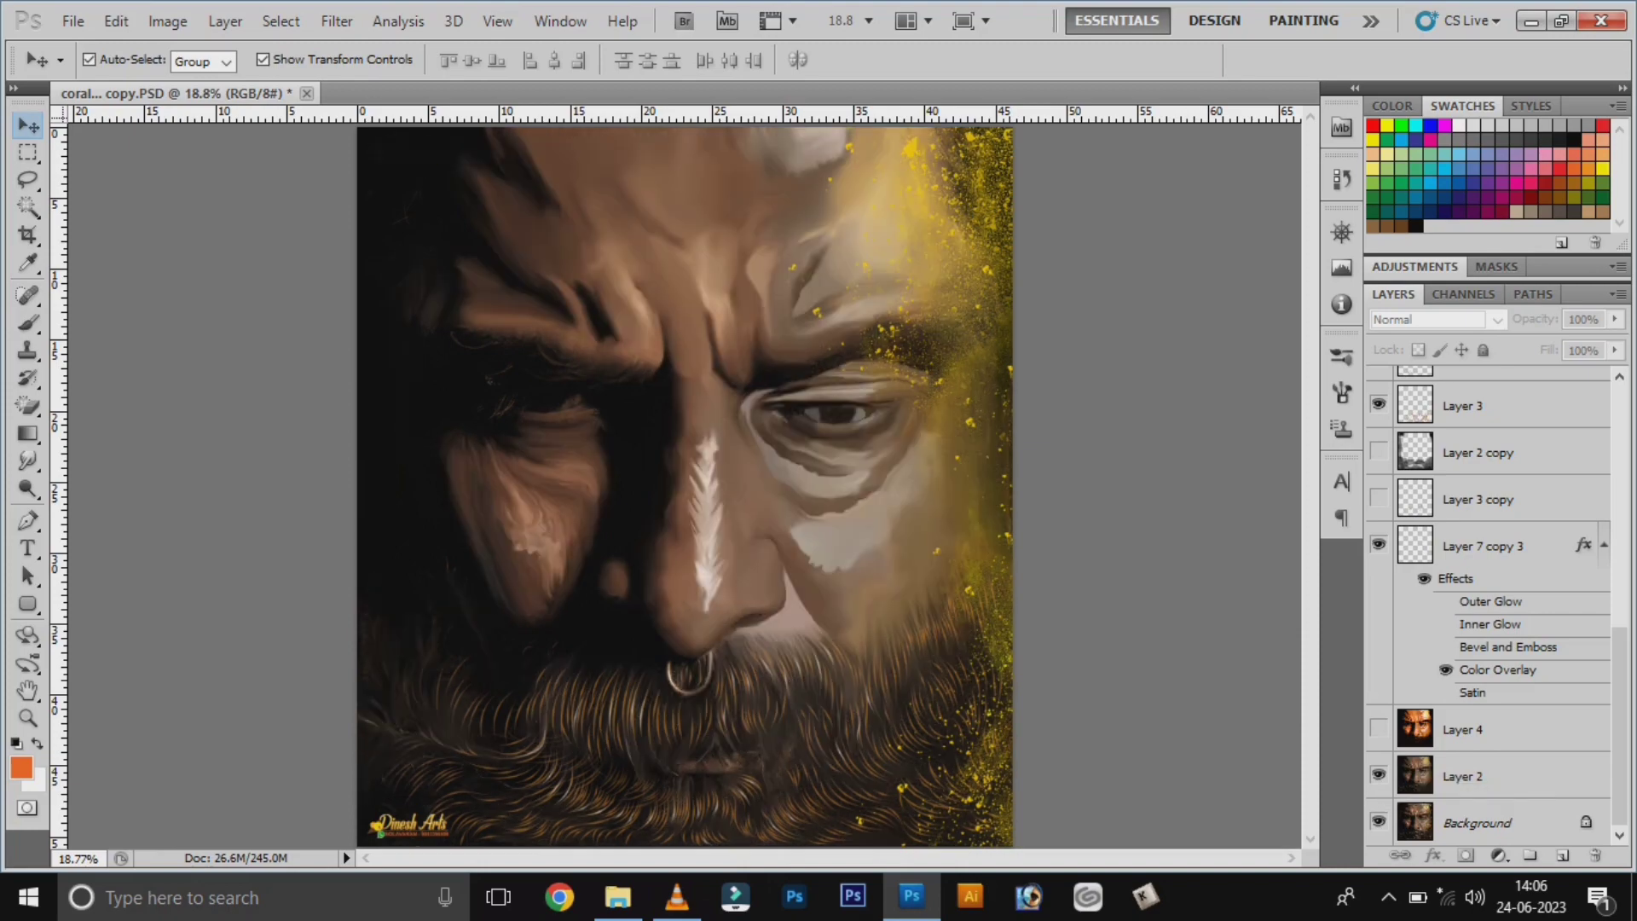
{"action": "left_click", "coordinate": [1379, 729]}
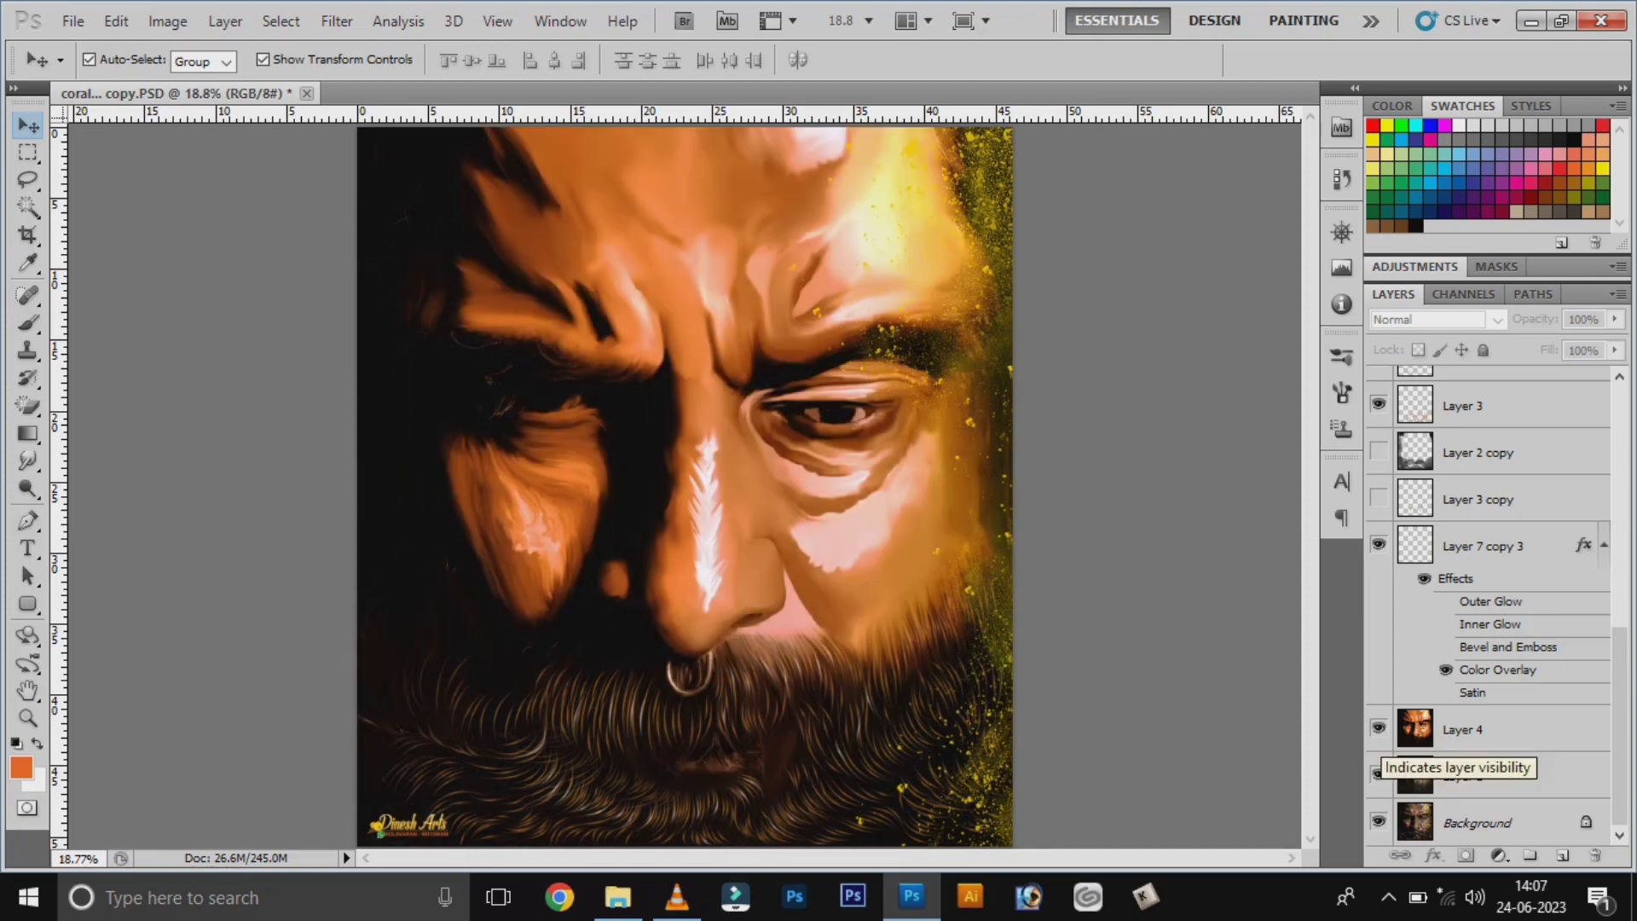
{"action": "left_click", "coordinate": [1378, 729]}
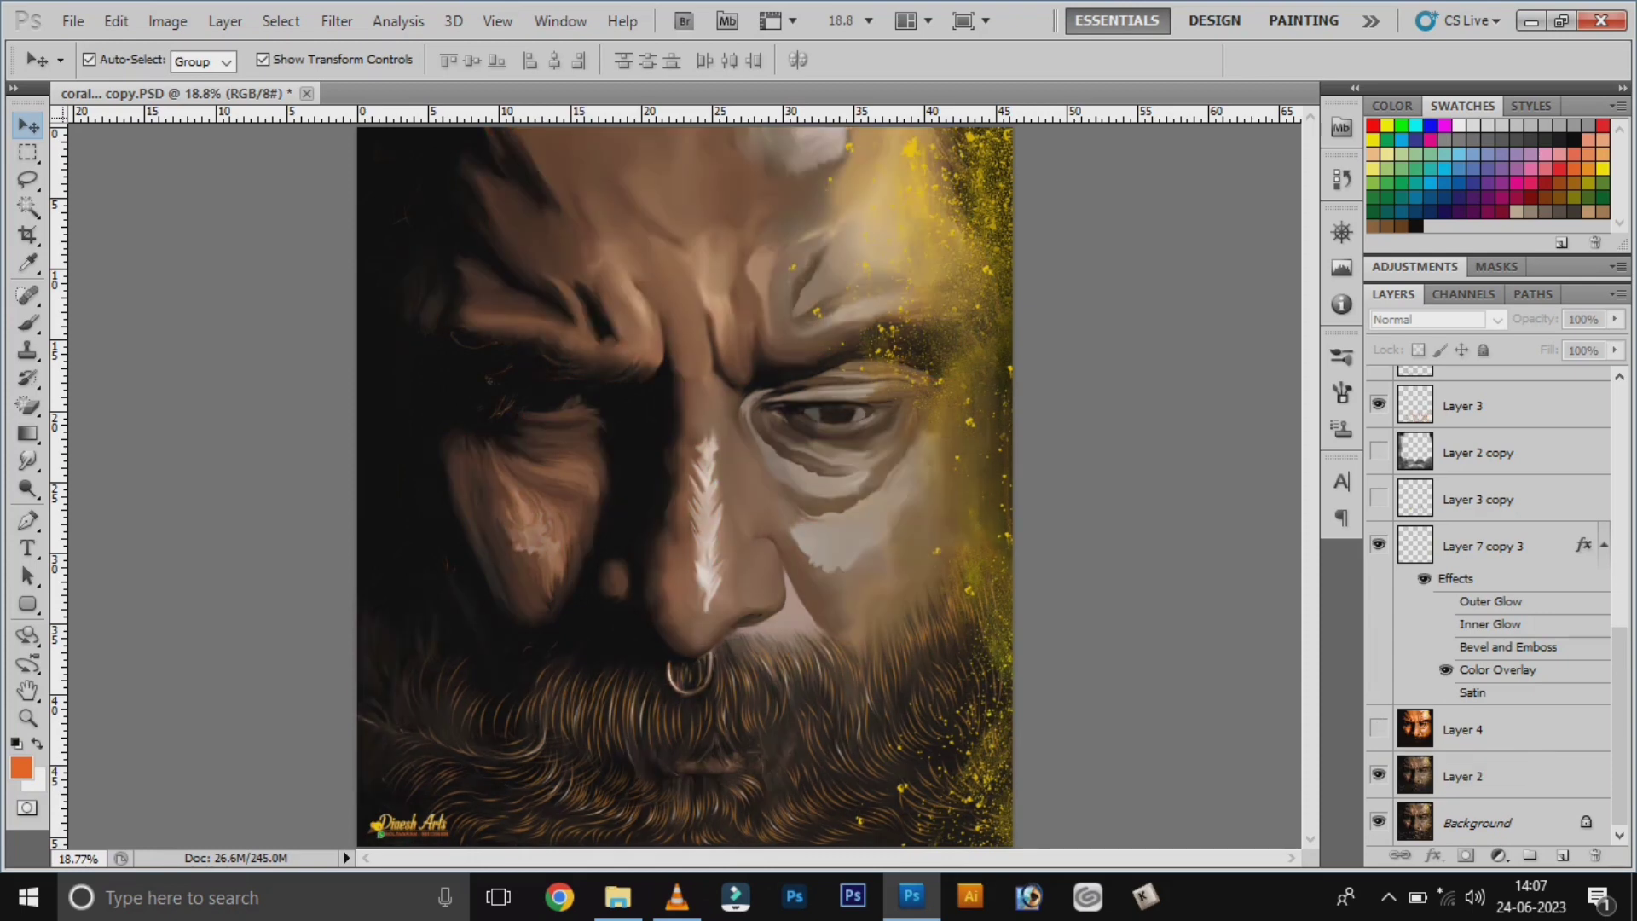
{"action": "left_click", "coordinate": [1379, 729]}
Leave Layer 4 hidden, make Layer 2 active and add a new layer above it
{"action": "left_click", "coordinate": [1492, 728]}
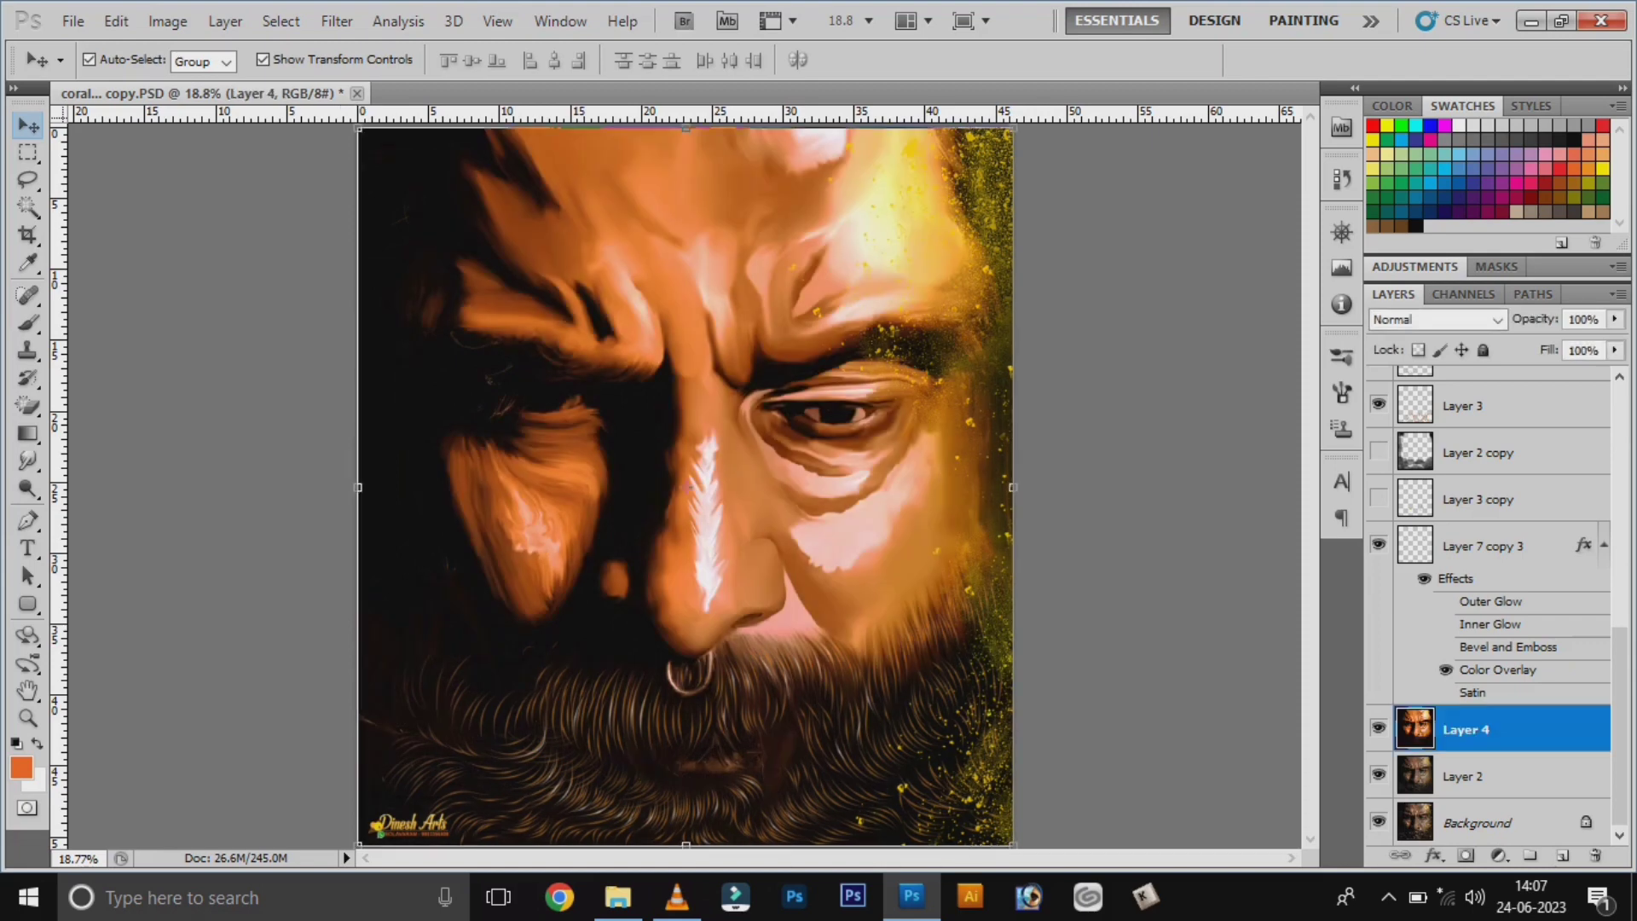
{"action": "left_click", "coordinate": [1378, 728]}
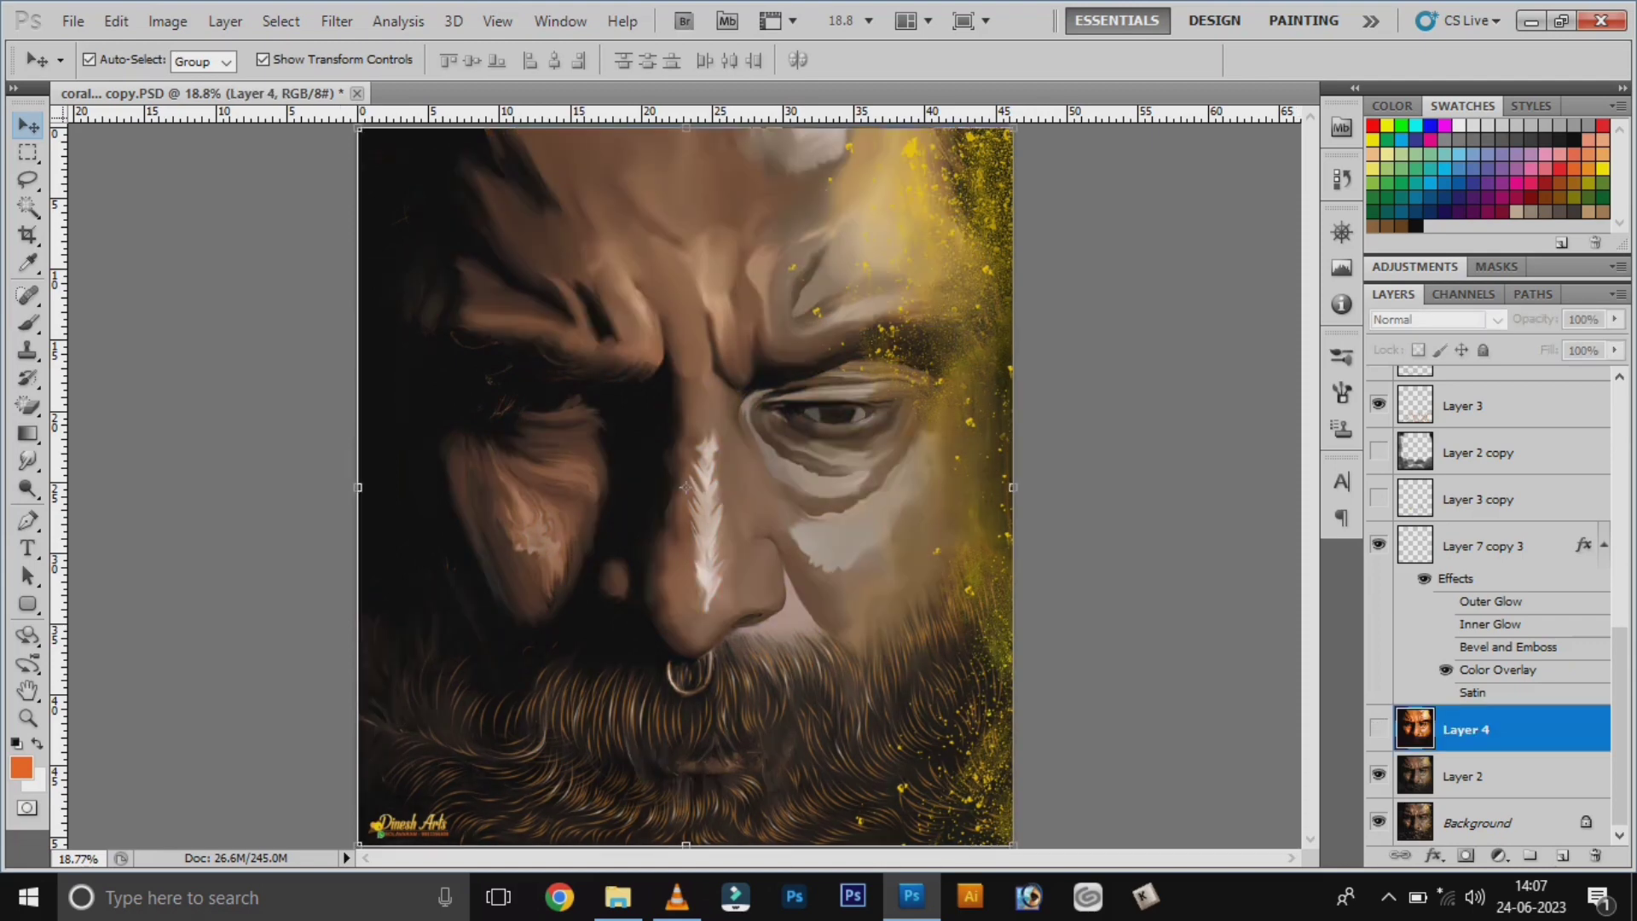
{"action": "key", "text": "alt+bracketleft"}
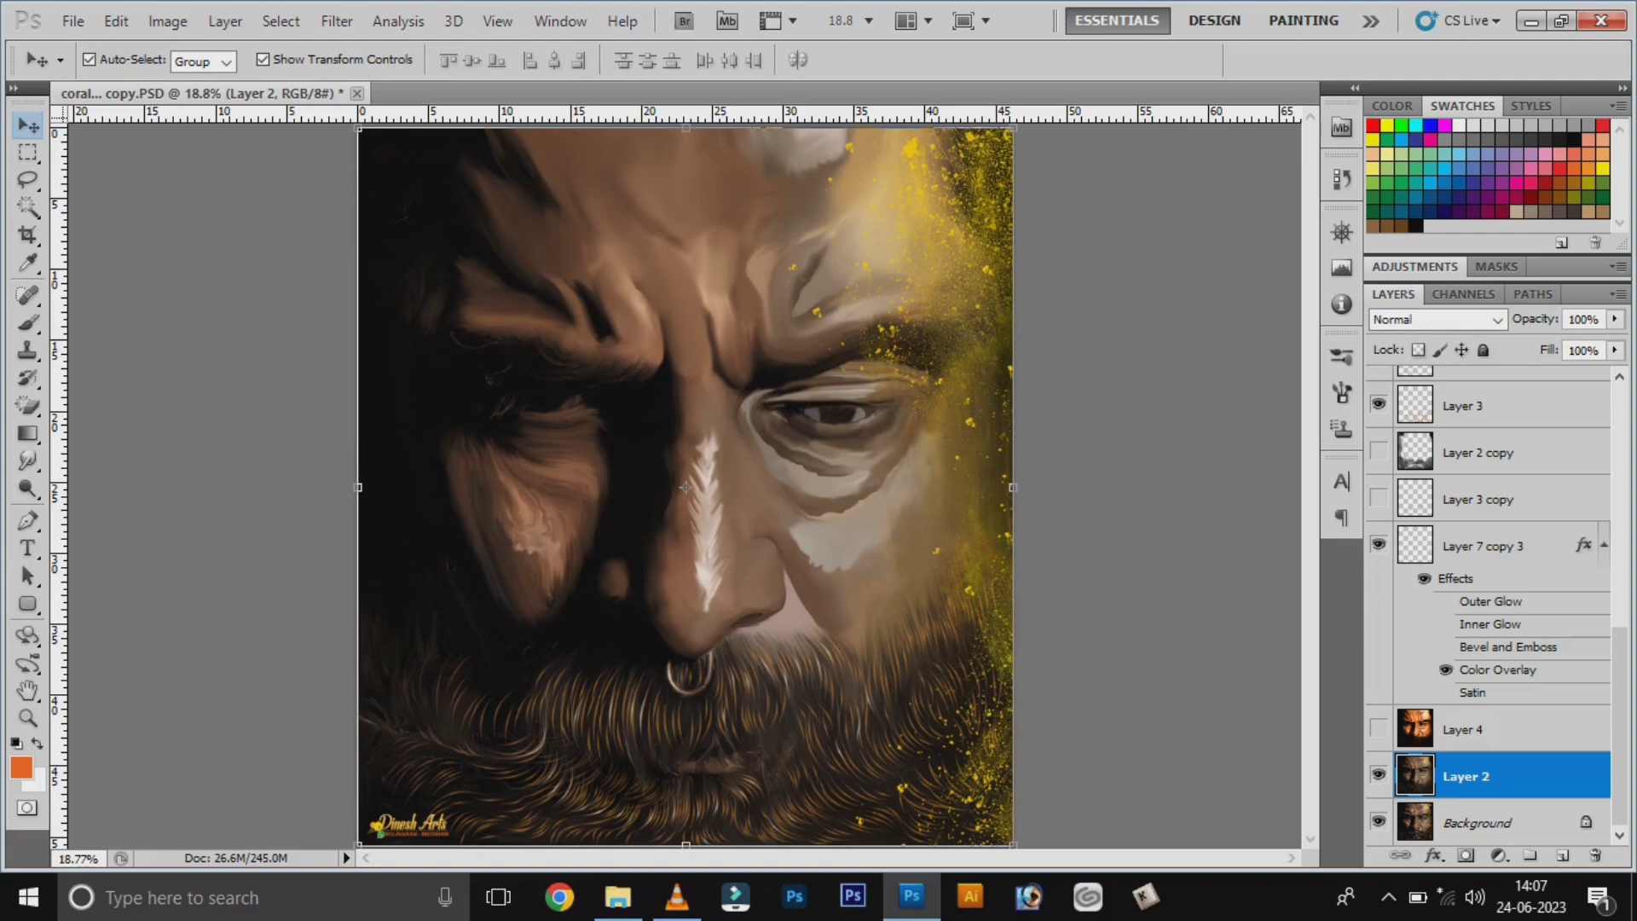
{"action": "key", "text": "ctrl+j"}
{"action": "key", "text": "ctrl+v"}
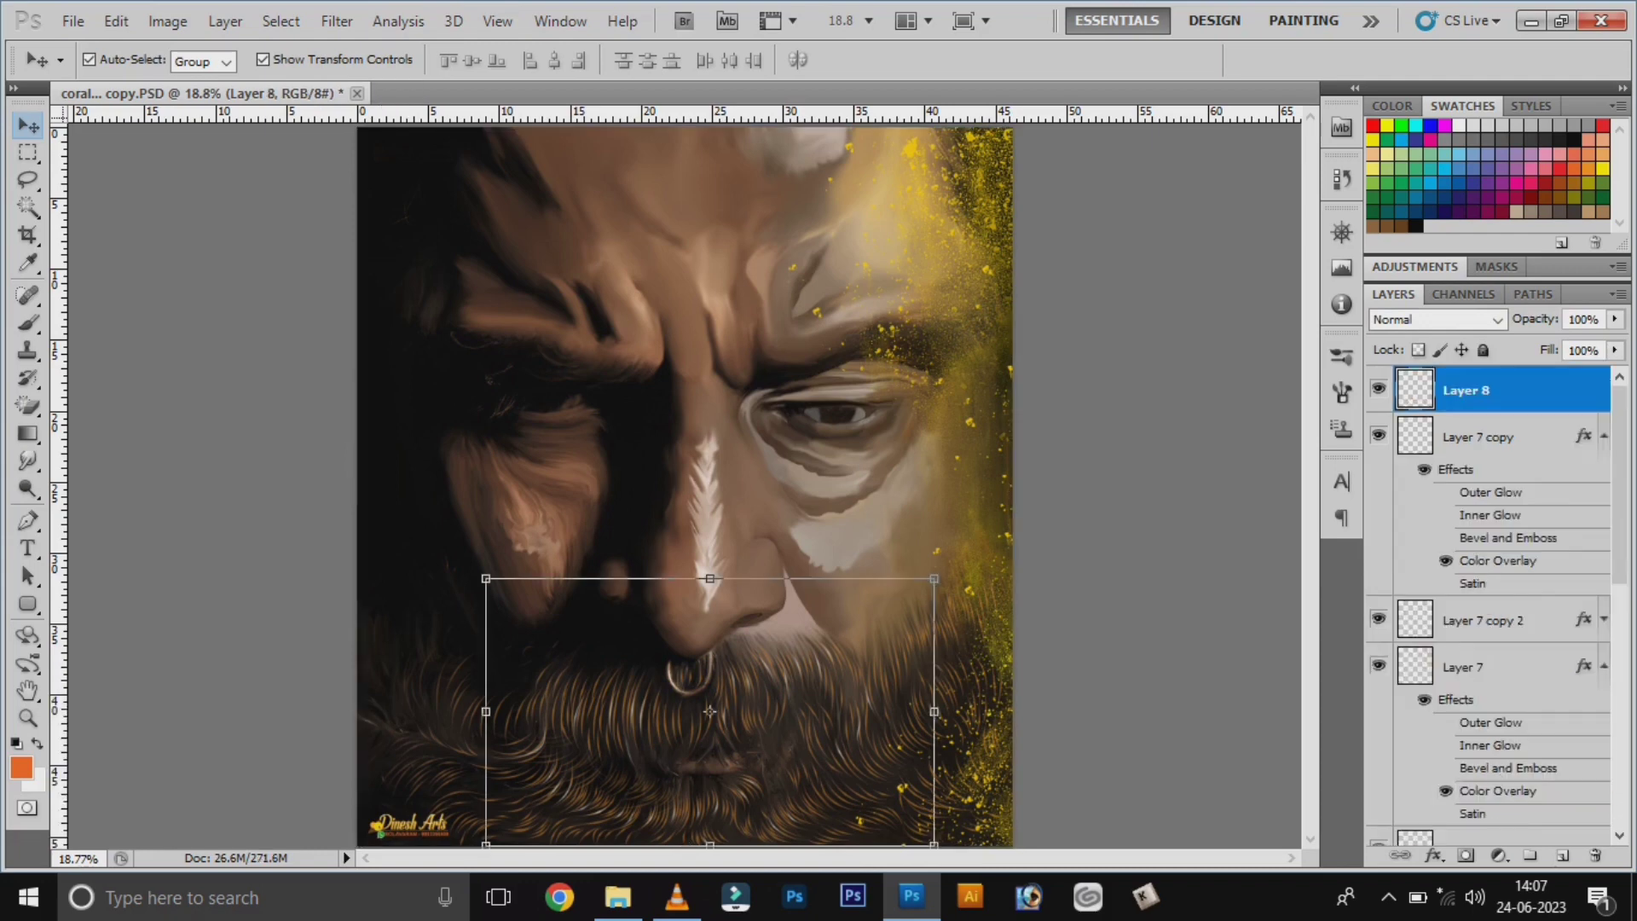
{"action": "scroll", "coordinate": [1492, 597], "scroll_direction": "down", "scroll_amount": 5}
{"action": "scroll", "coordinate": [1492, 596], "scroll_direction": "down", "scroll_amount": 5}
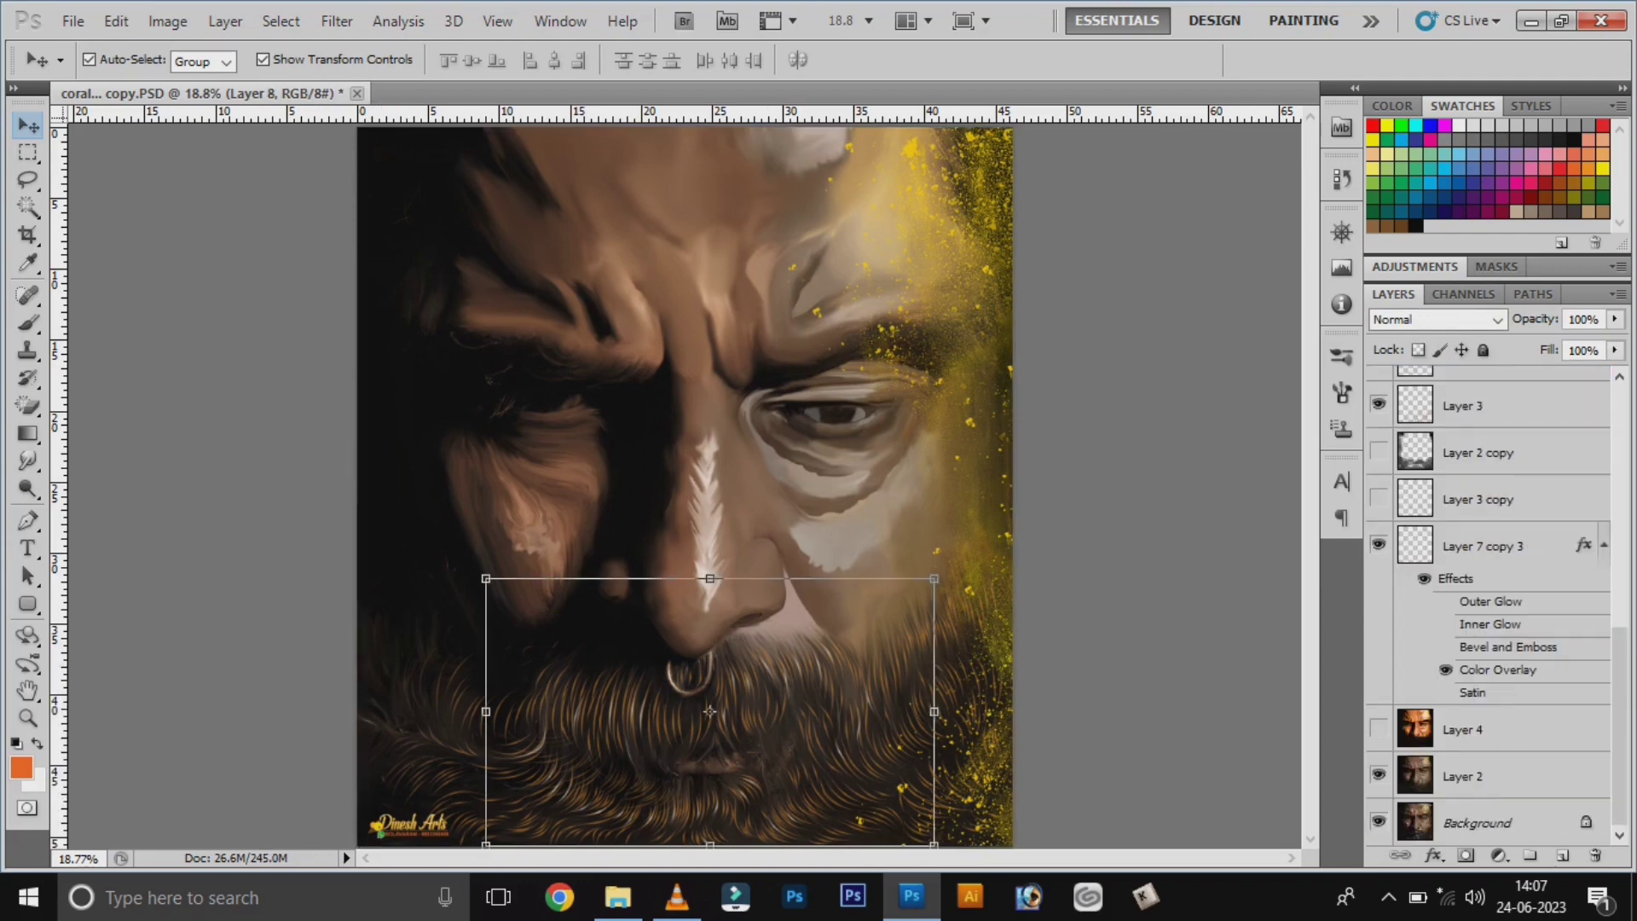
Duplicate Layer 2 as Layer 2 copy 2
{"action": "left_click", "coordinate": [1466, 775]}
{"action": "right_click", "coordinate": [1467, 771]}
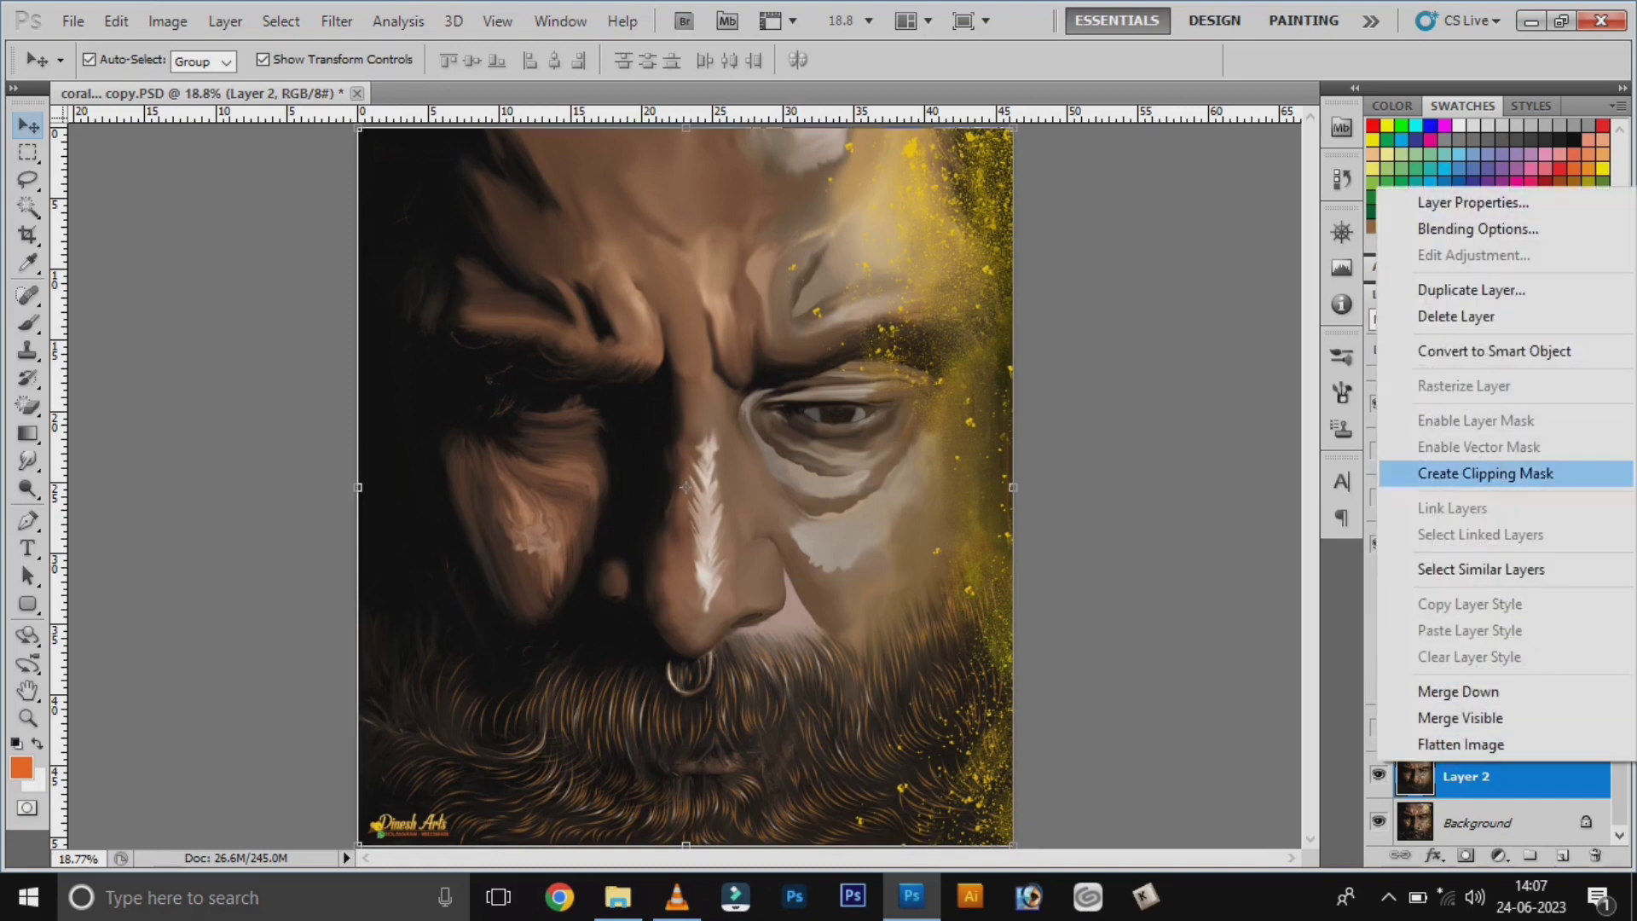
{"action": "left_click", "coordinate": [1470, 289]}
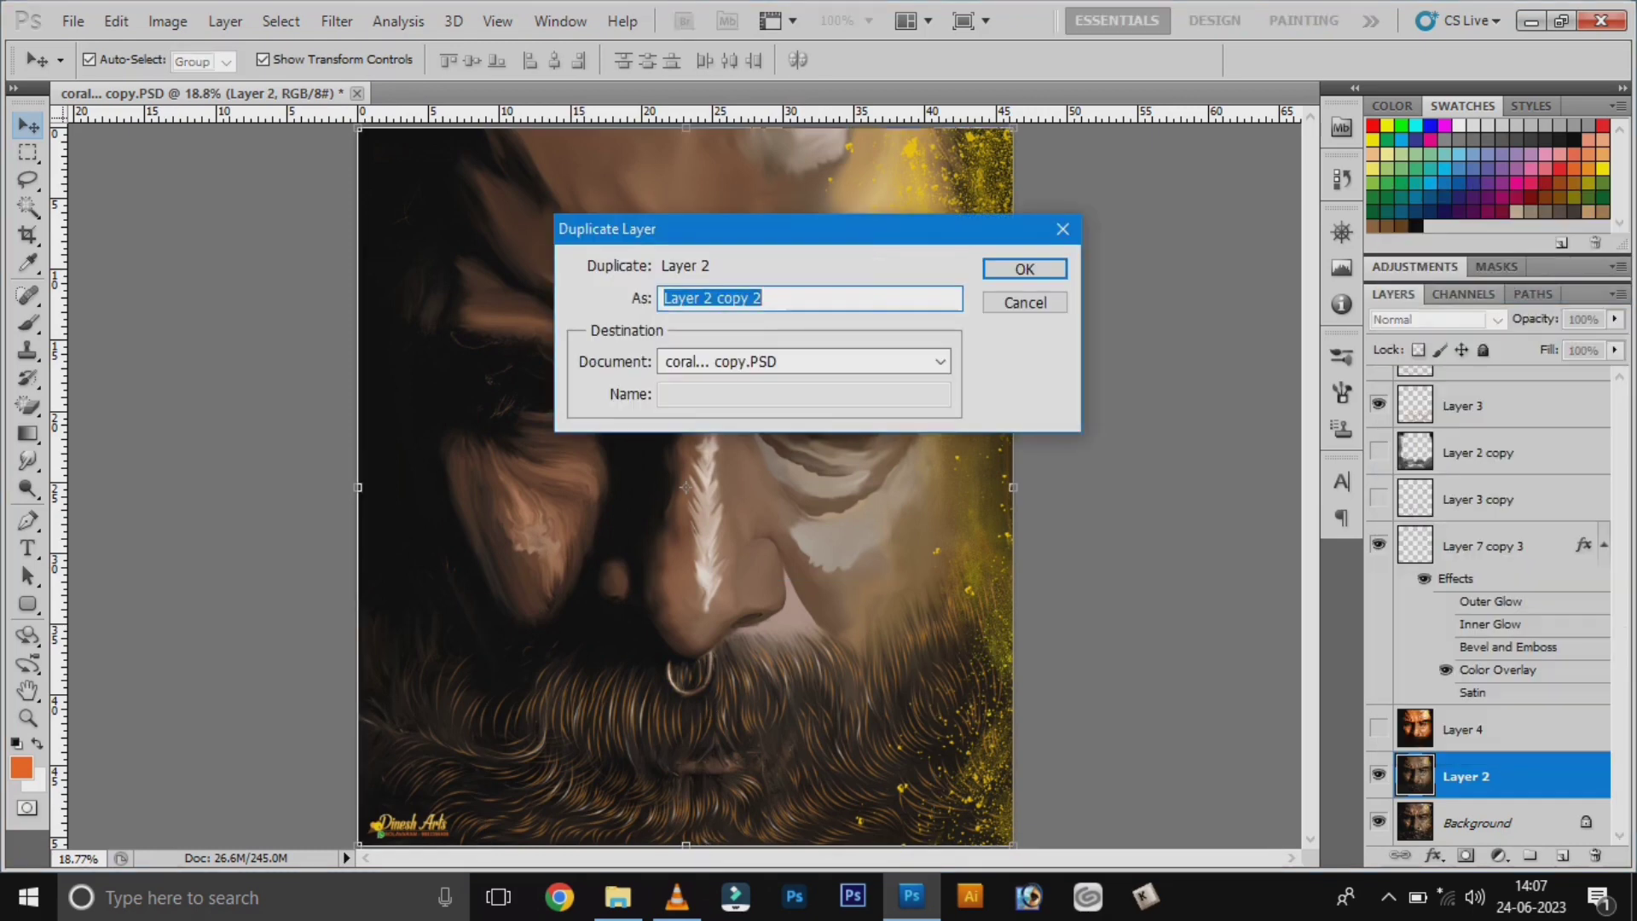
{"action": "key", "text": "Return"}
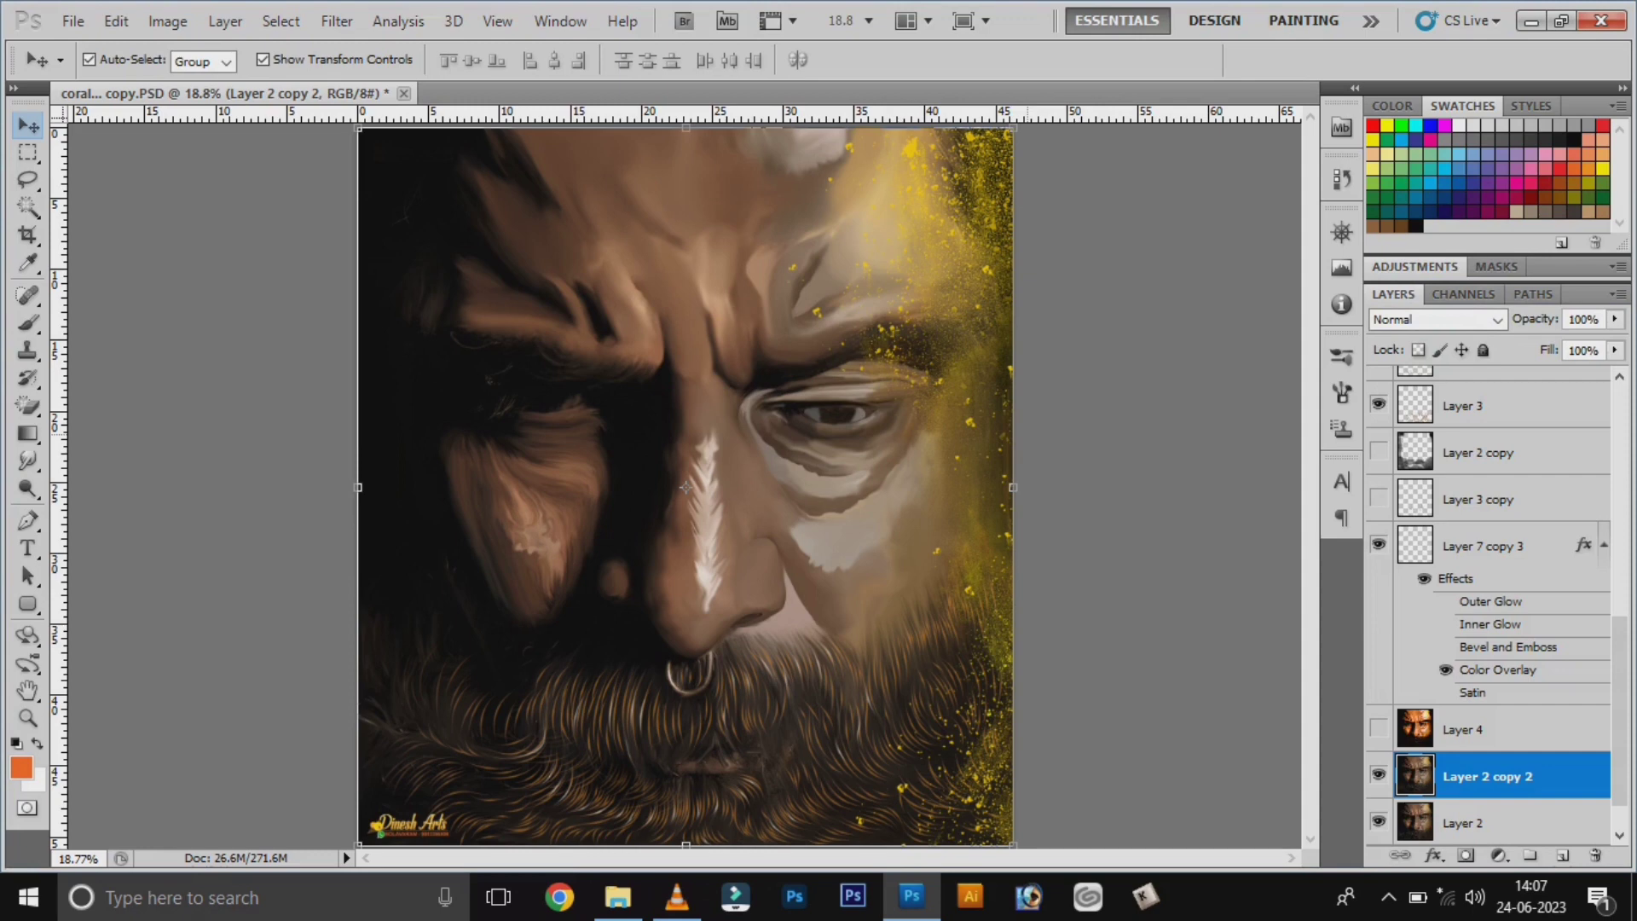
Brighten the copy by lifting the Curves midpoint, then apply it
{"action": "key", "text": "ctrl+m"}
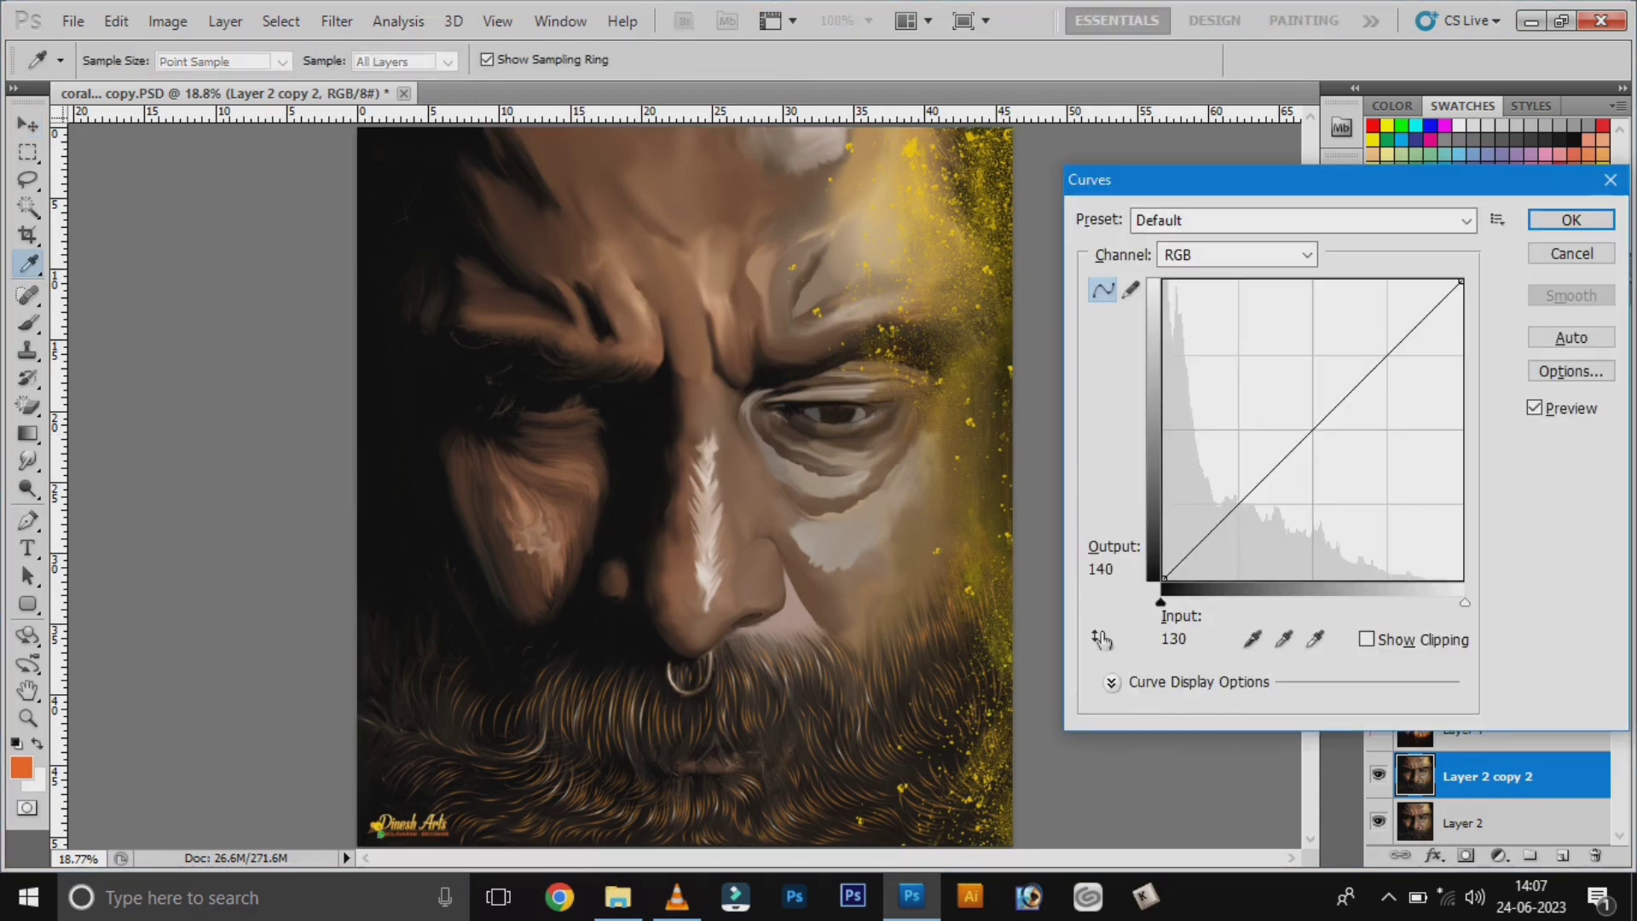
{"action": "left_click_drag", "start_coordinate": [1304, 437], "coordinate": [1298, 397]}
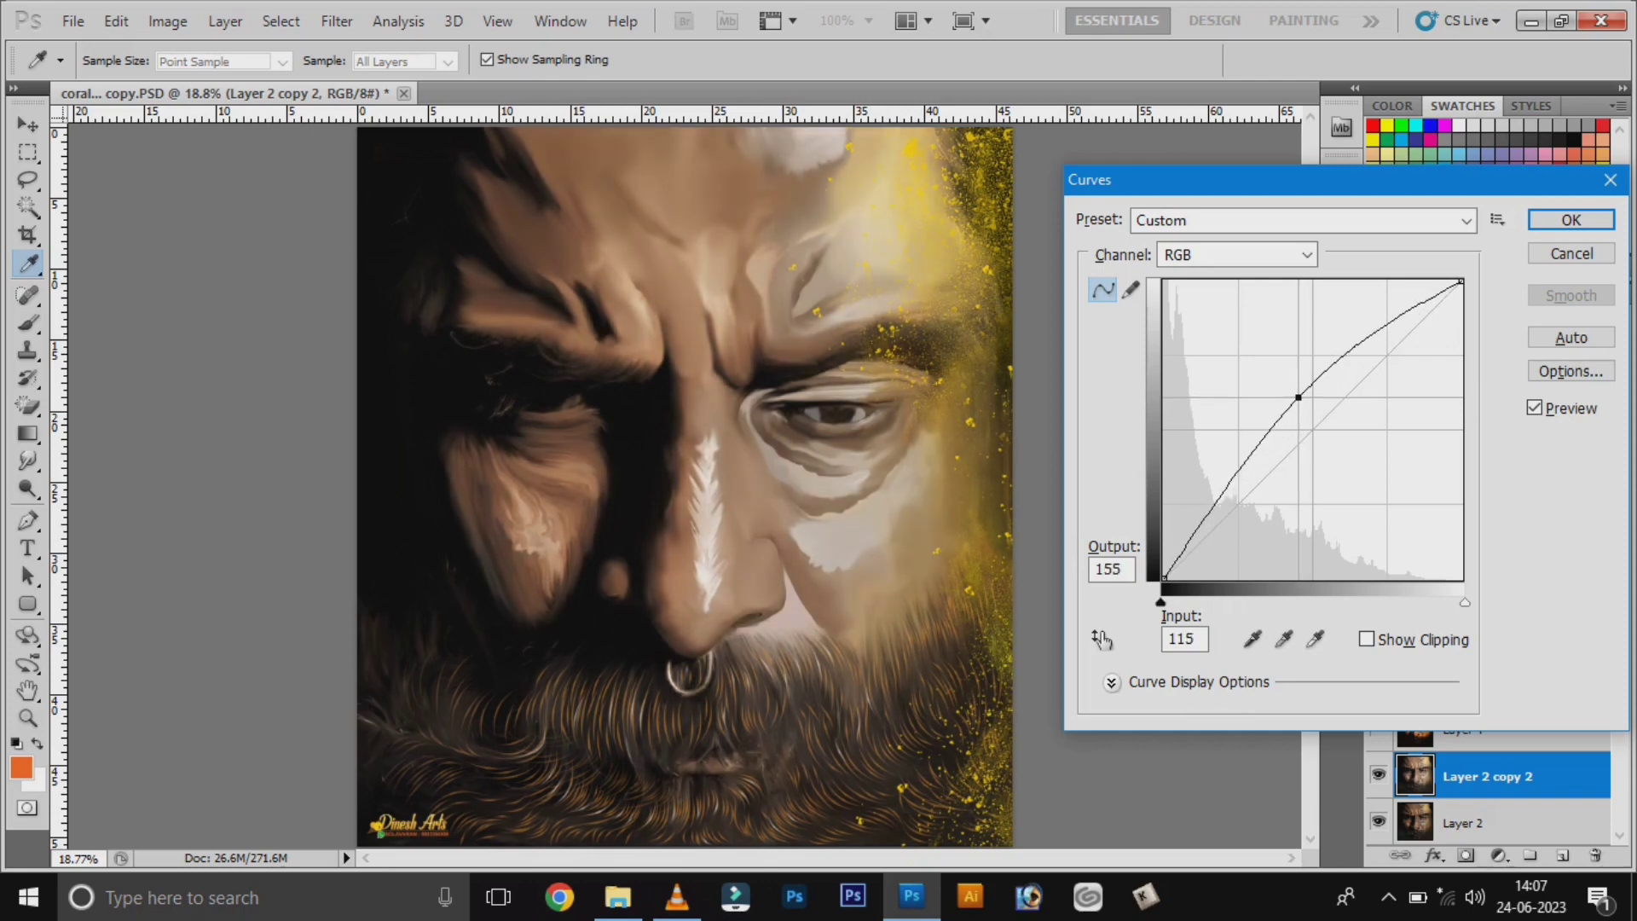
{"action": "key", "text": "Return"}
{"action": "key", "text": "v"}
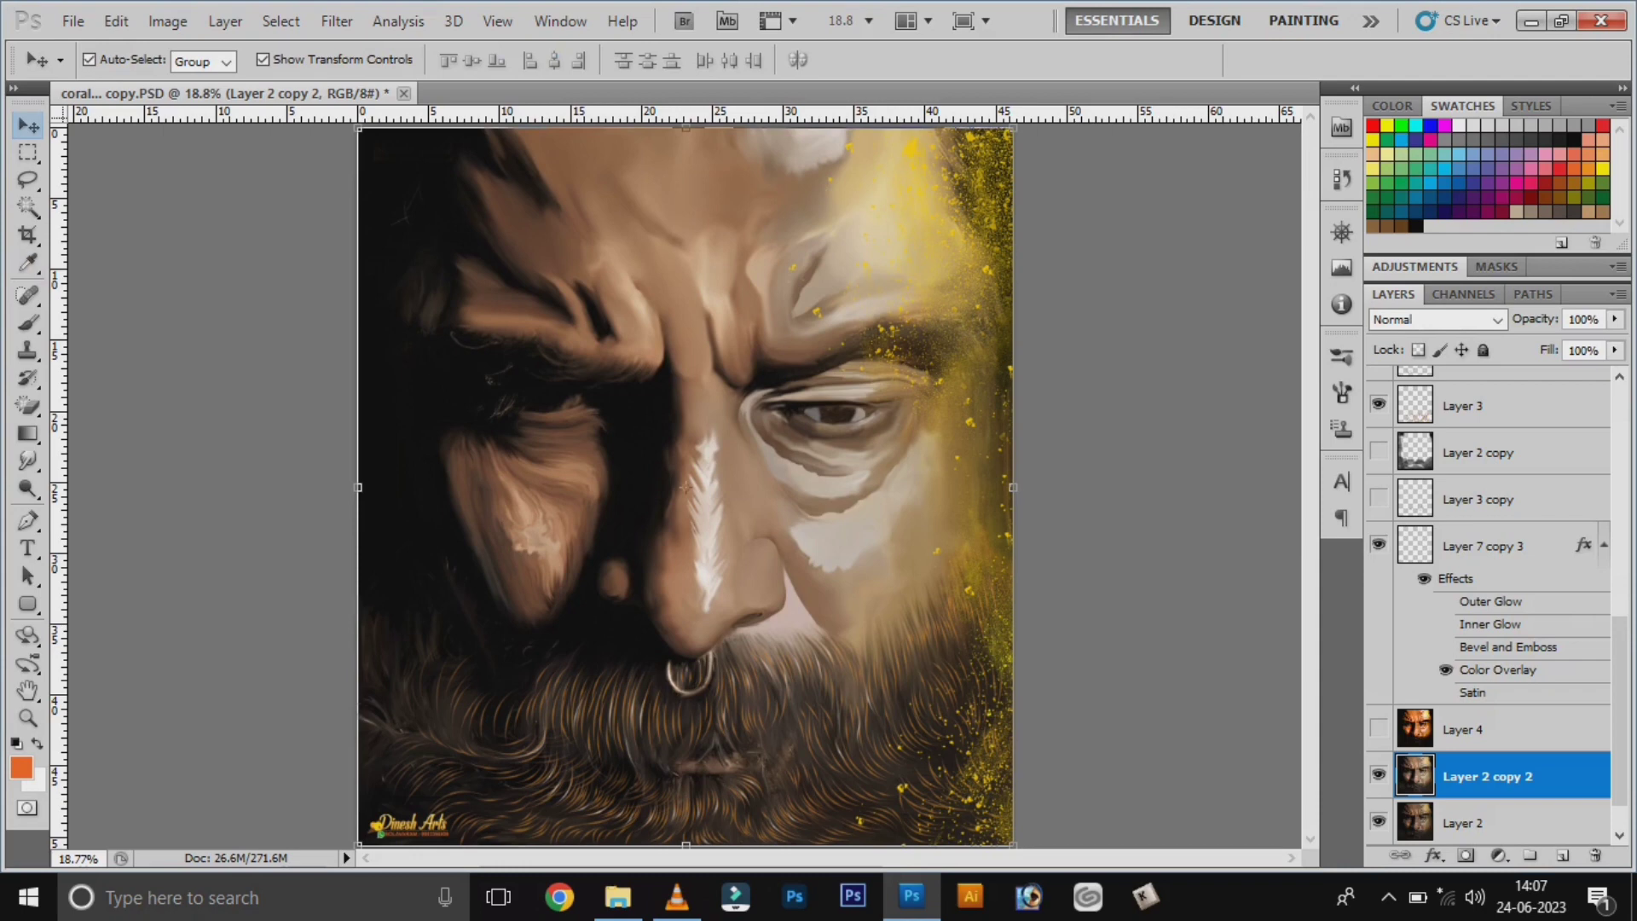
{"action": "key", "text": "ctrl+l"}
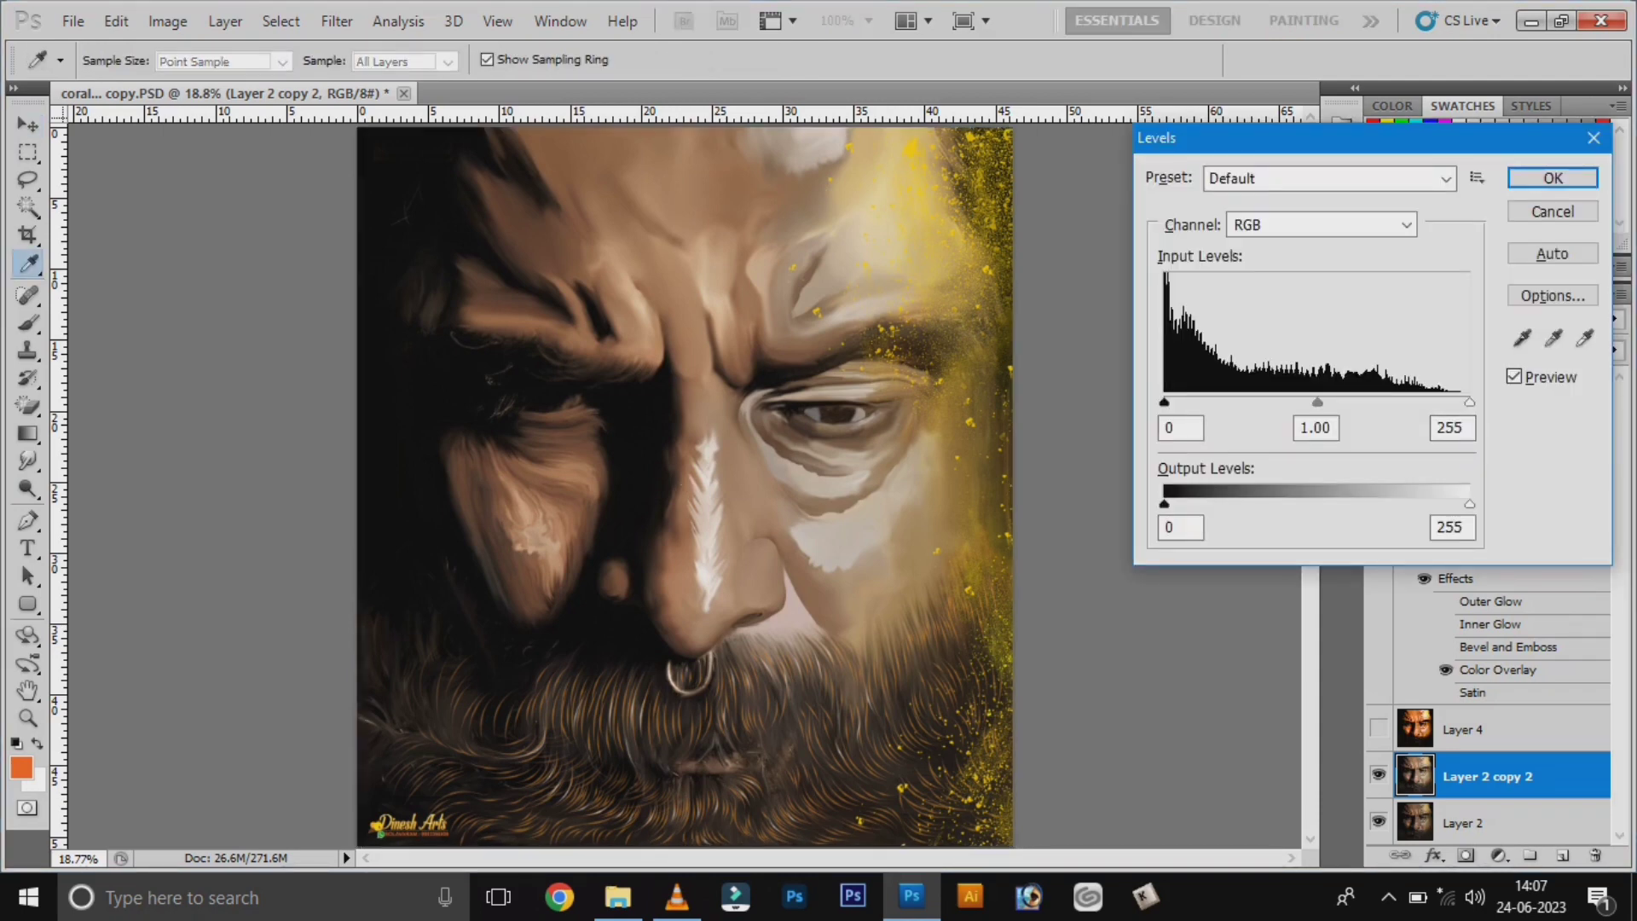
Set the Levels RGB input white to 244 and the Red channel white to 238
{"action": "type", "text": "244"}
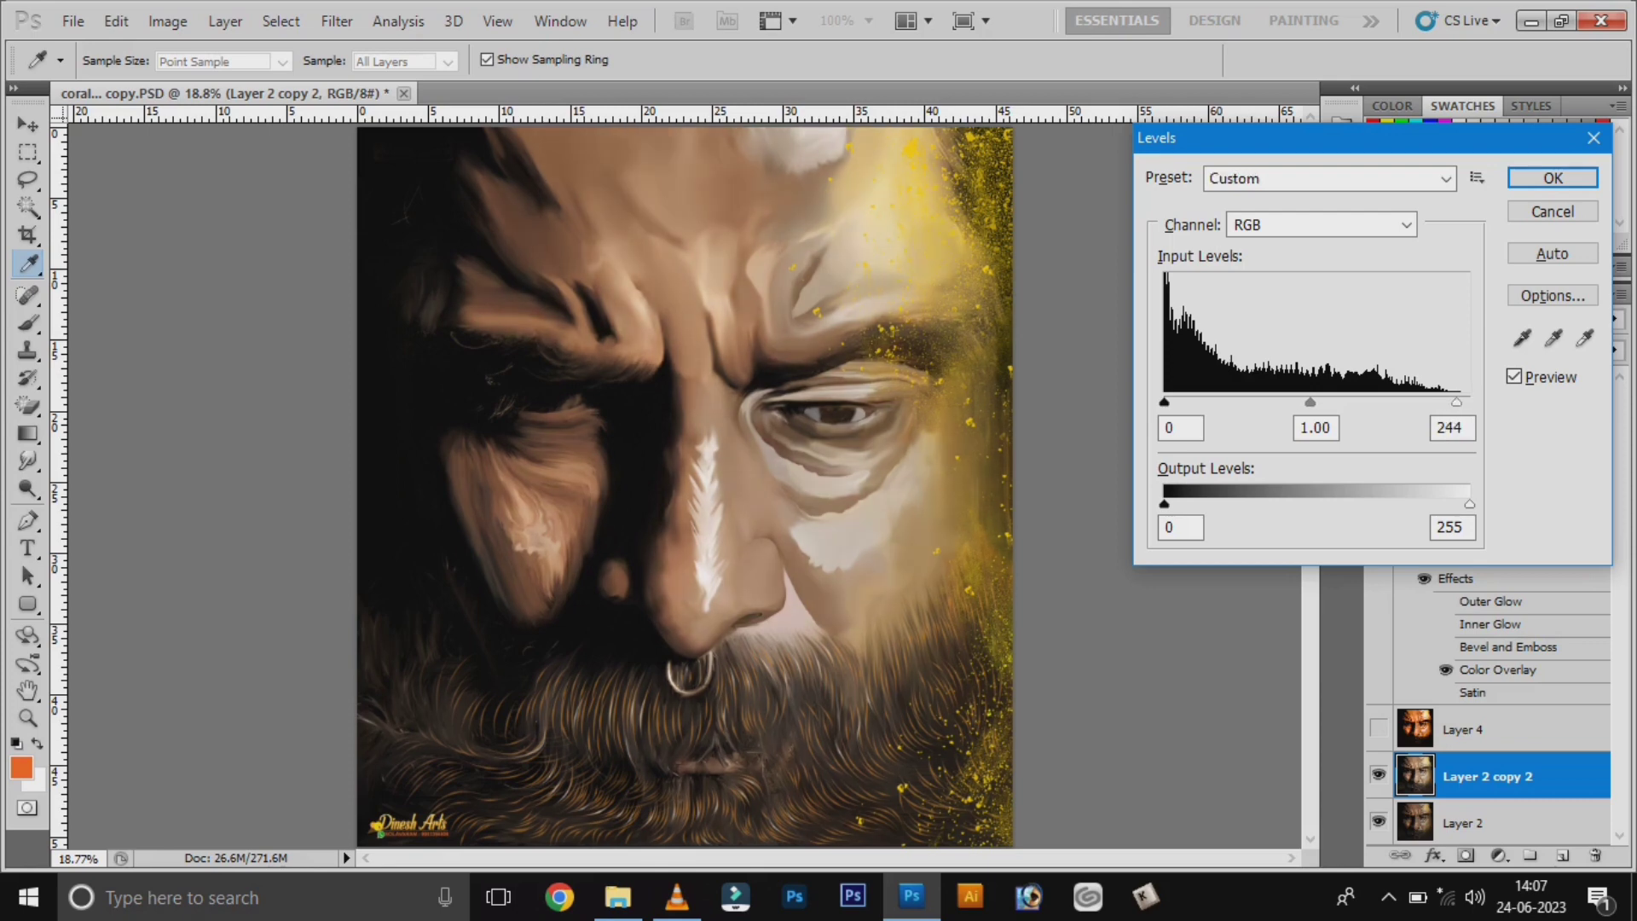
{"action": "key", "text": "Down"}
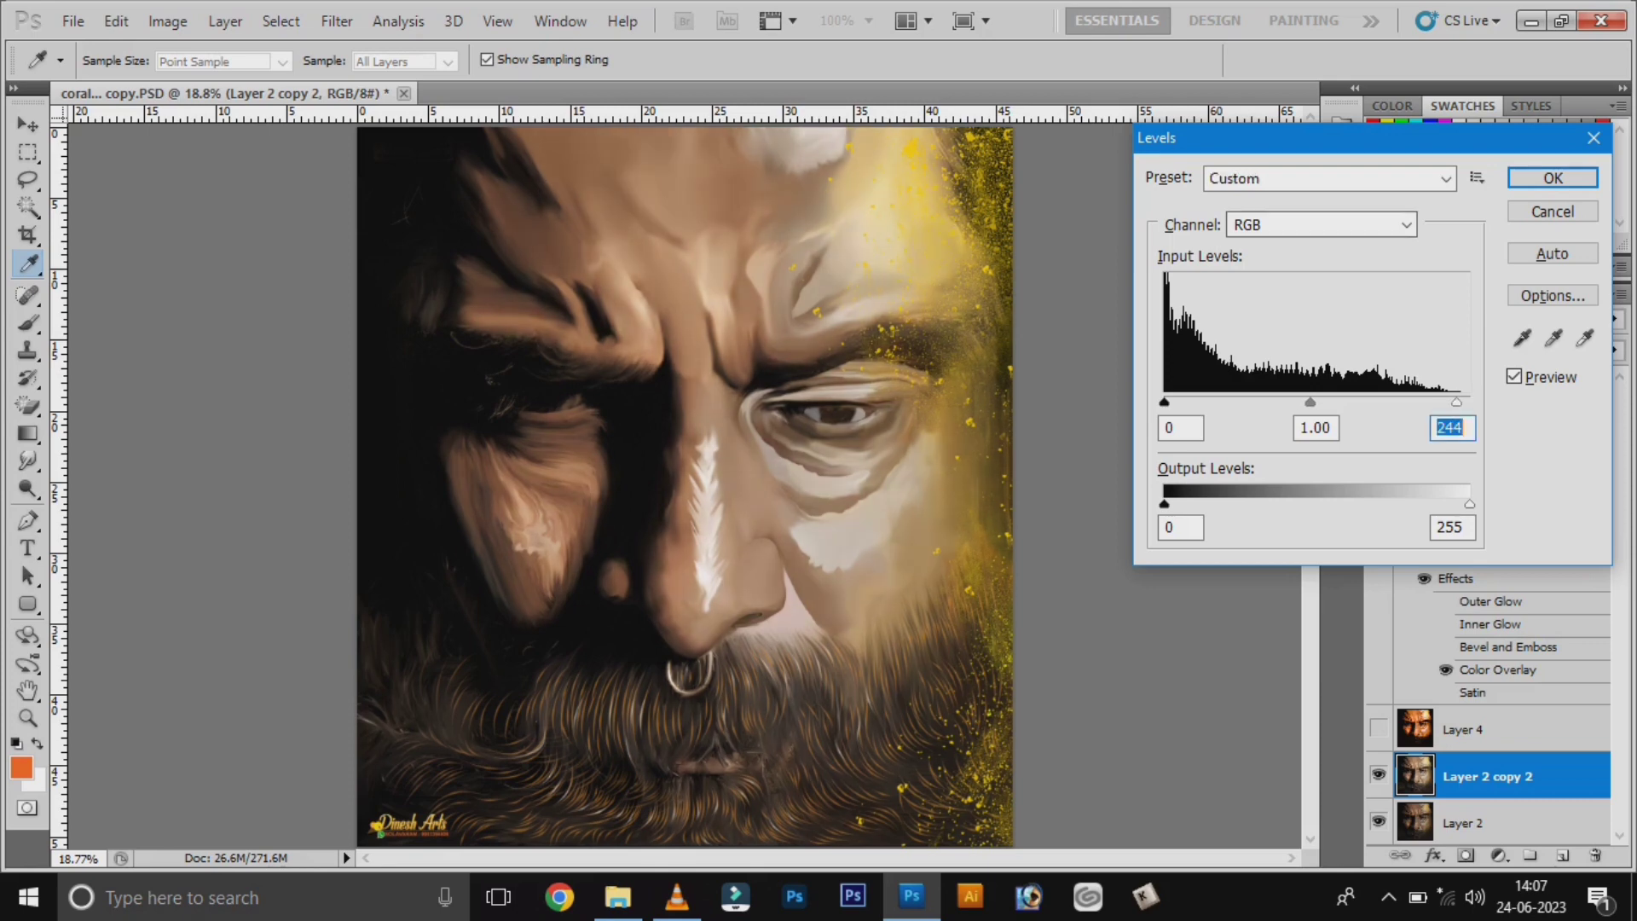
{"action": "key", "text": "alt+Down"}
{"action": "key", "text": "Return"}
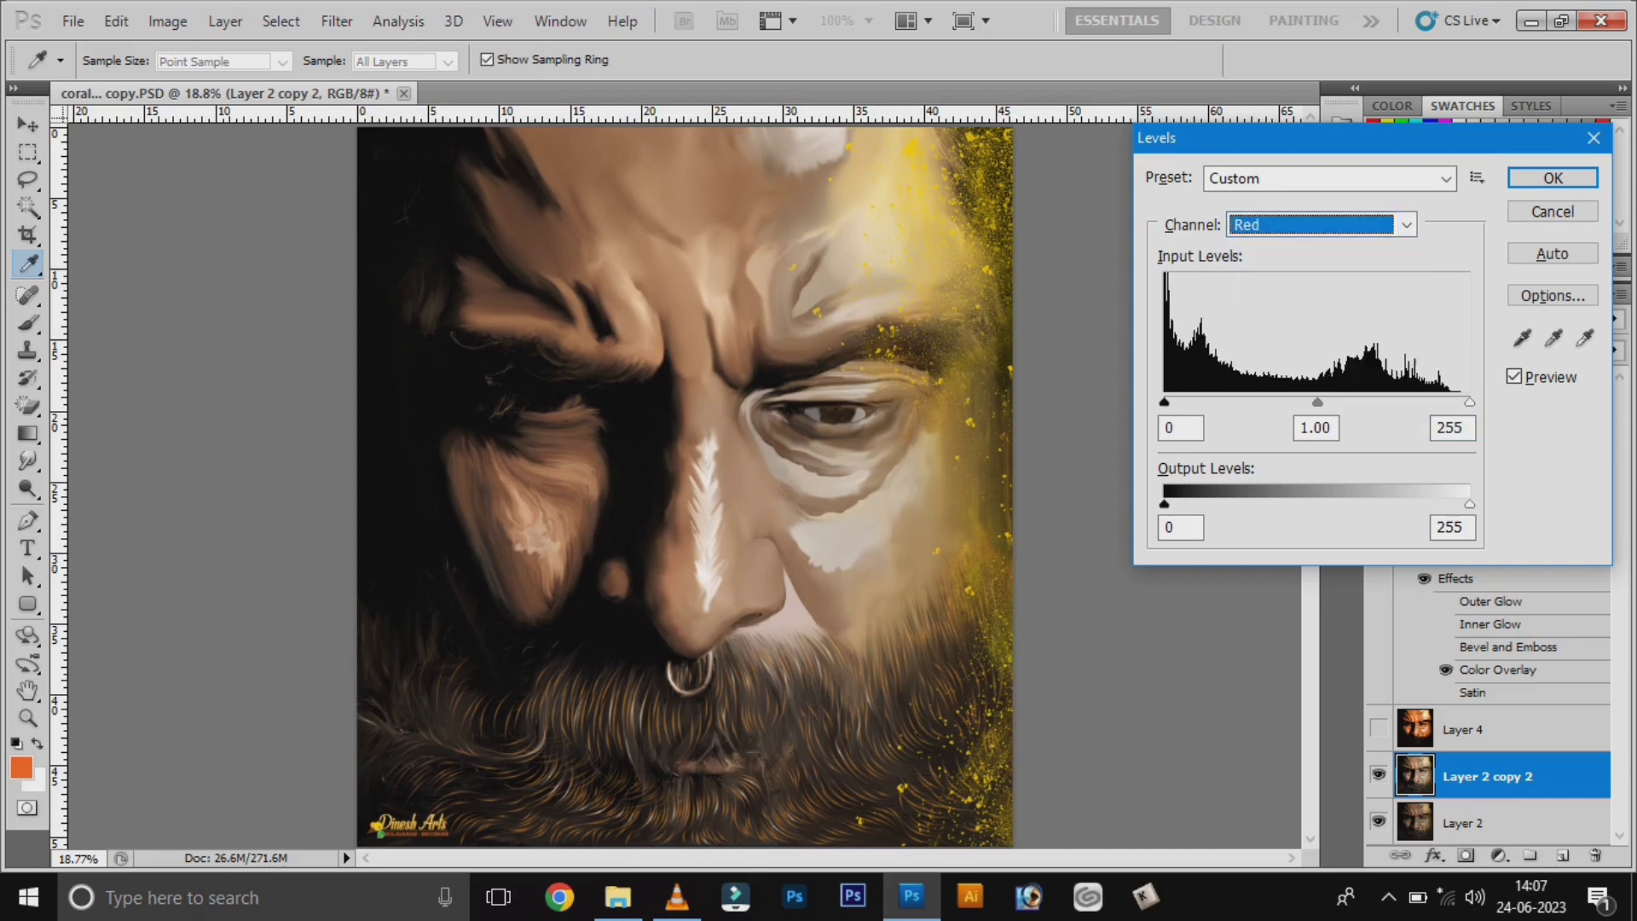
{"action": "key", "text": "Tab"}
{"action": "key", "text": "Tab"}
{"action": "key", "text": "Tab"}
{"action": "type", "text": "238"}
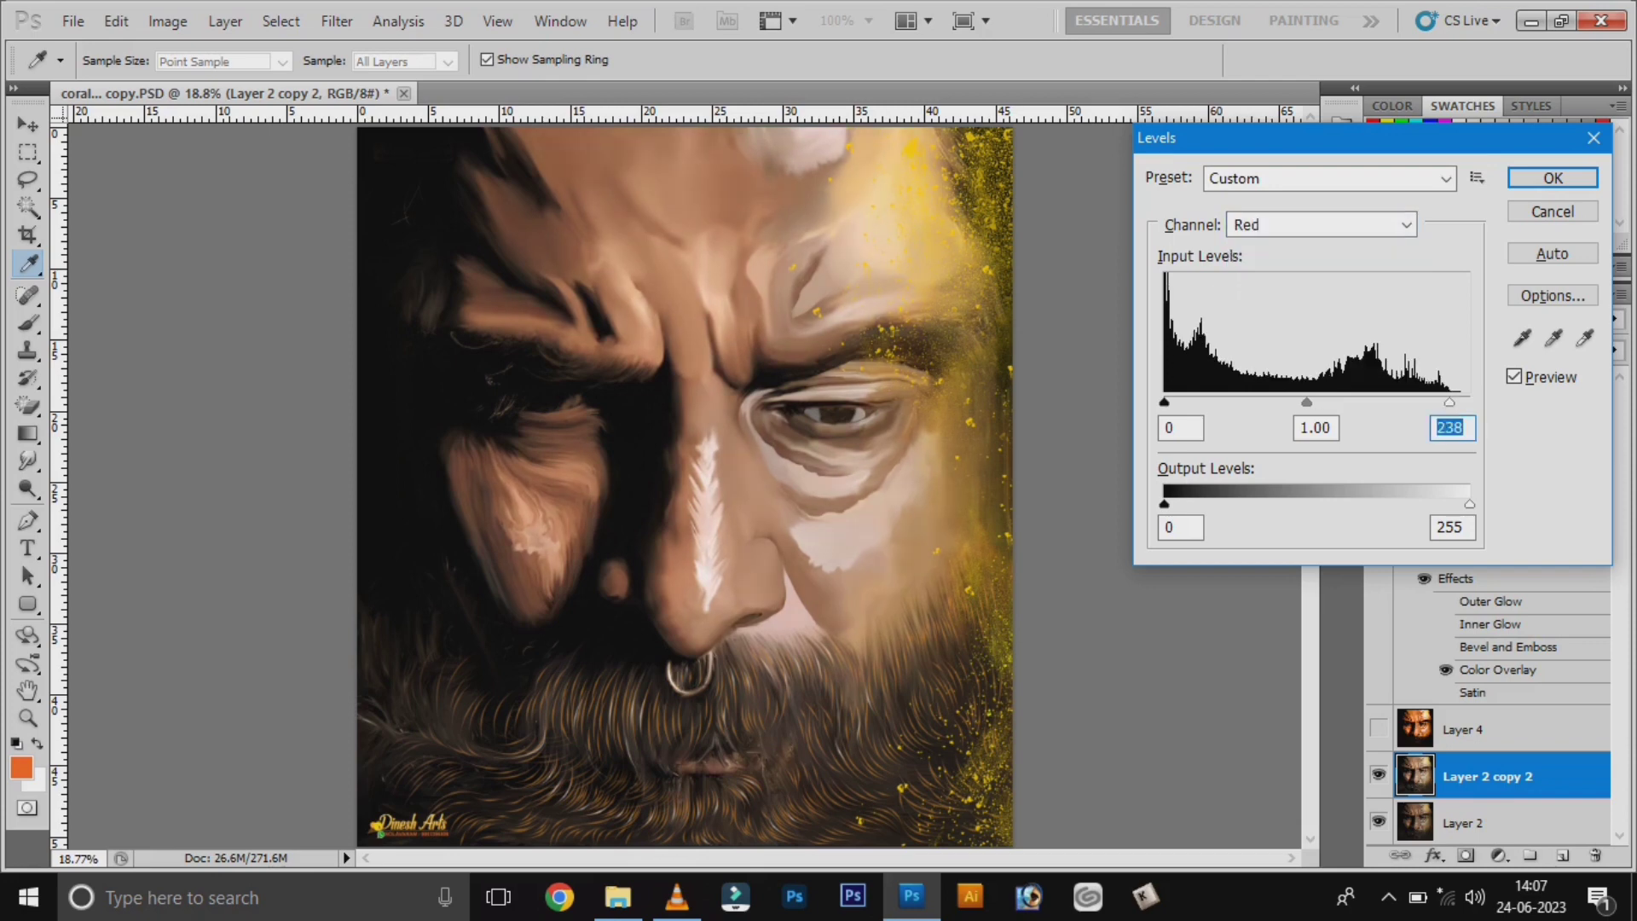
Try lowering the Blue channel midtone gamma, then undo it back near default
{"action": "key", "text": "shift+Tab"}
{"action": "key", "text": "shift+Tab"}
{"action": "key", "text": "shift+Tab"}
{"action": "key", "text": "alt+Down"}
{"action": "key", "text": "Down"}
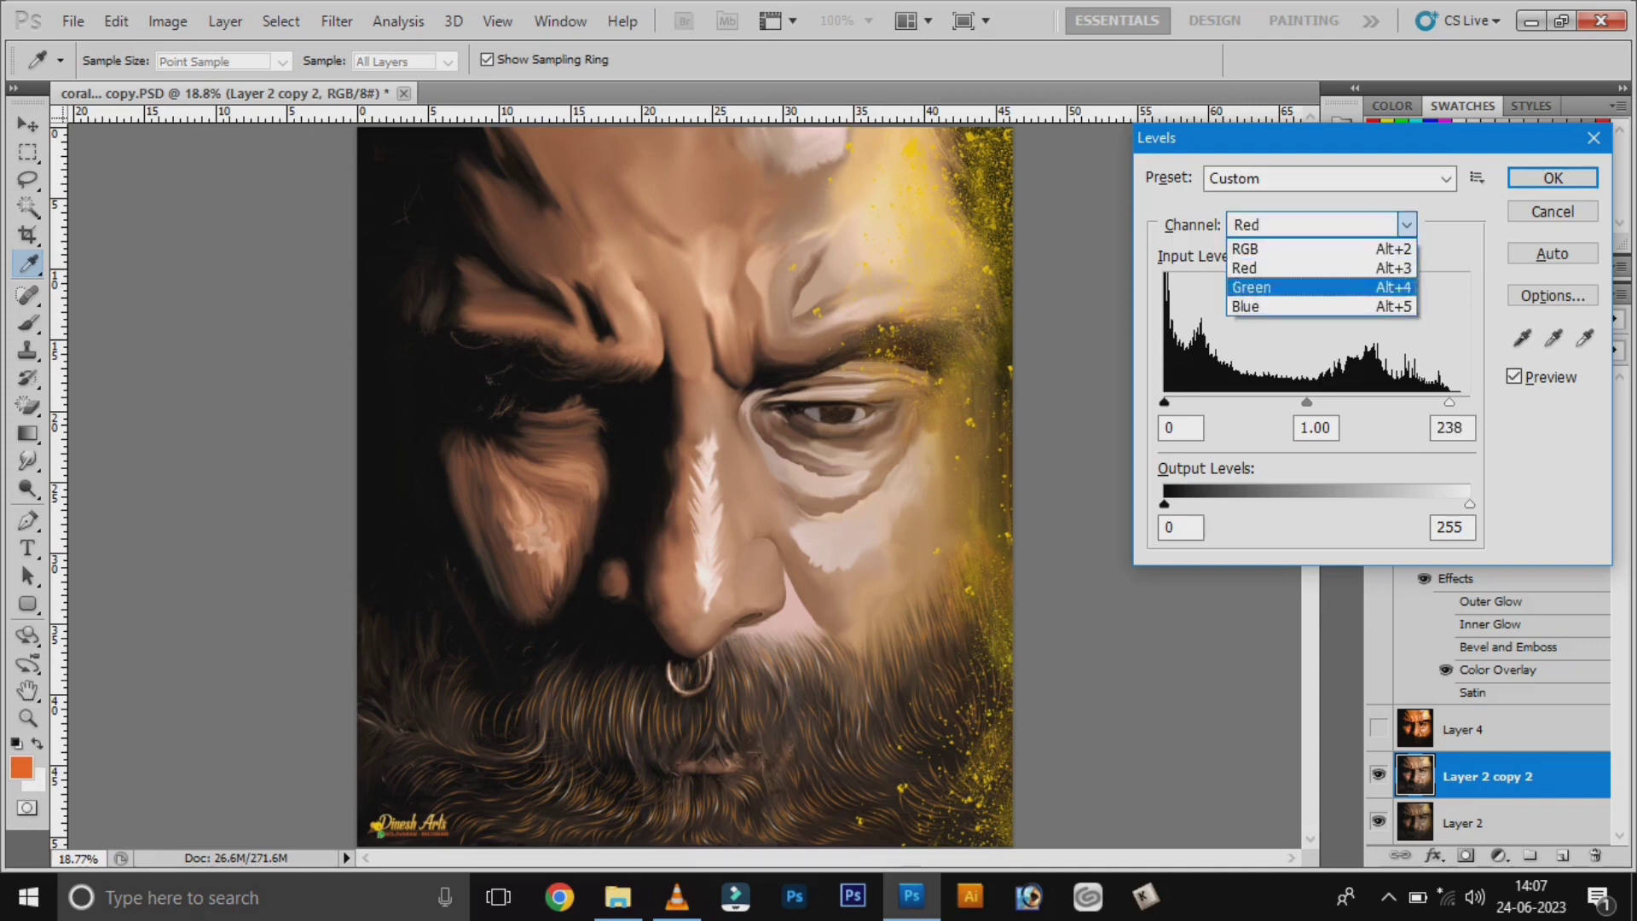
{"action": "key", "text": "Down"}
{"action": "key", "text": "Return"}
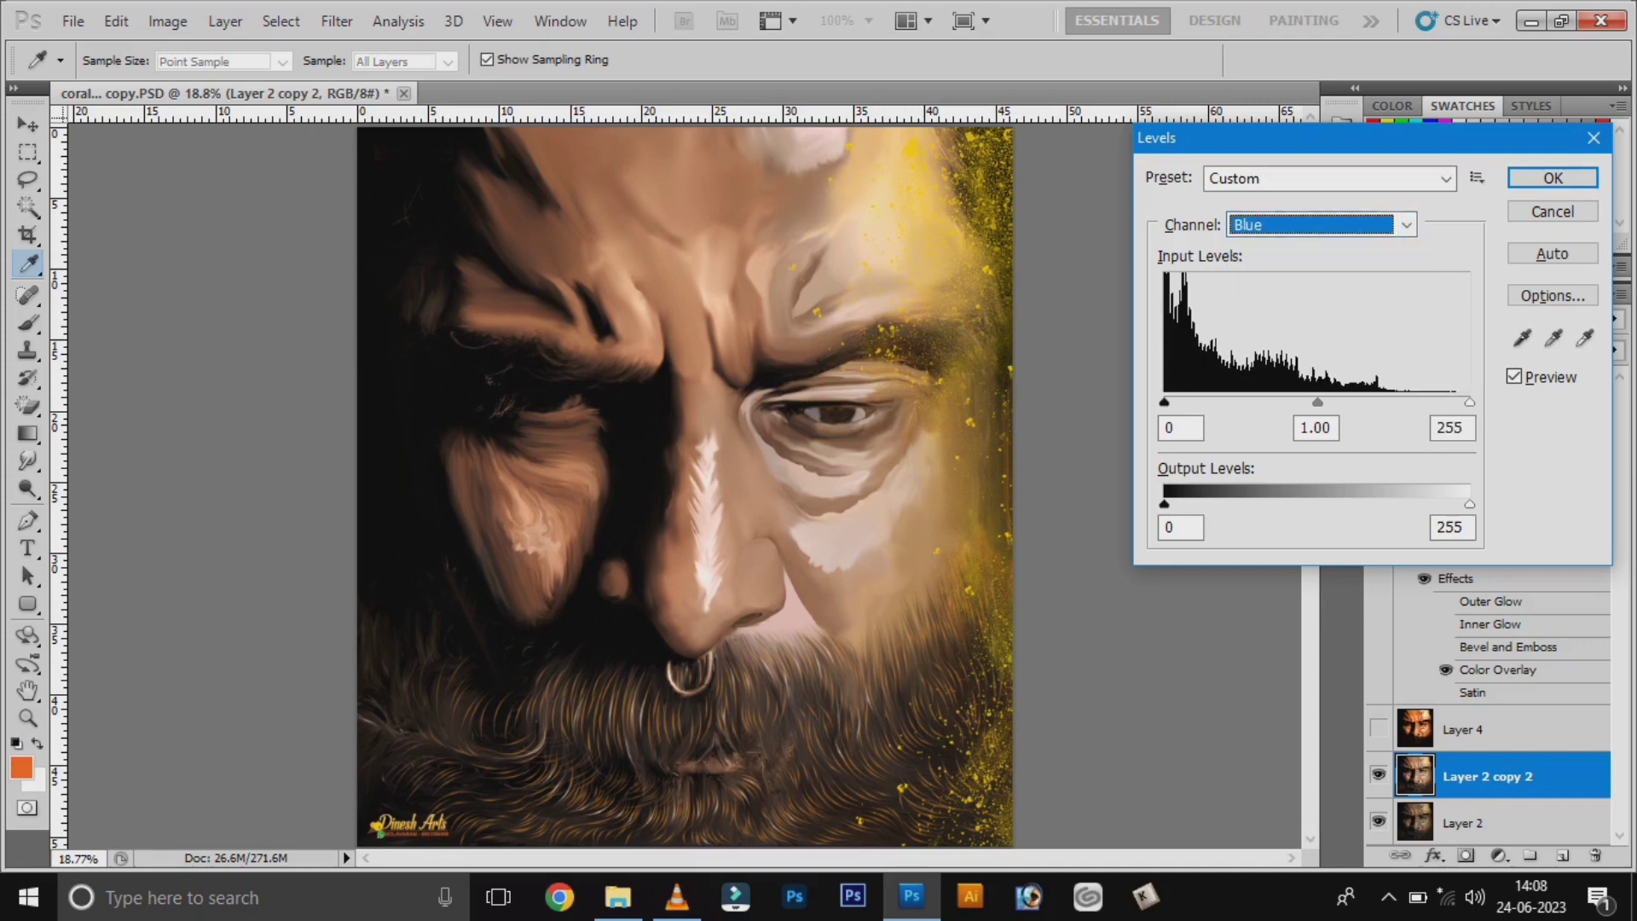
{"action": "key", "text": "Tab"}
{"action": "key", "text": "Tab"}
{"action": "key", "text": "Tab"}
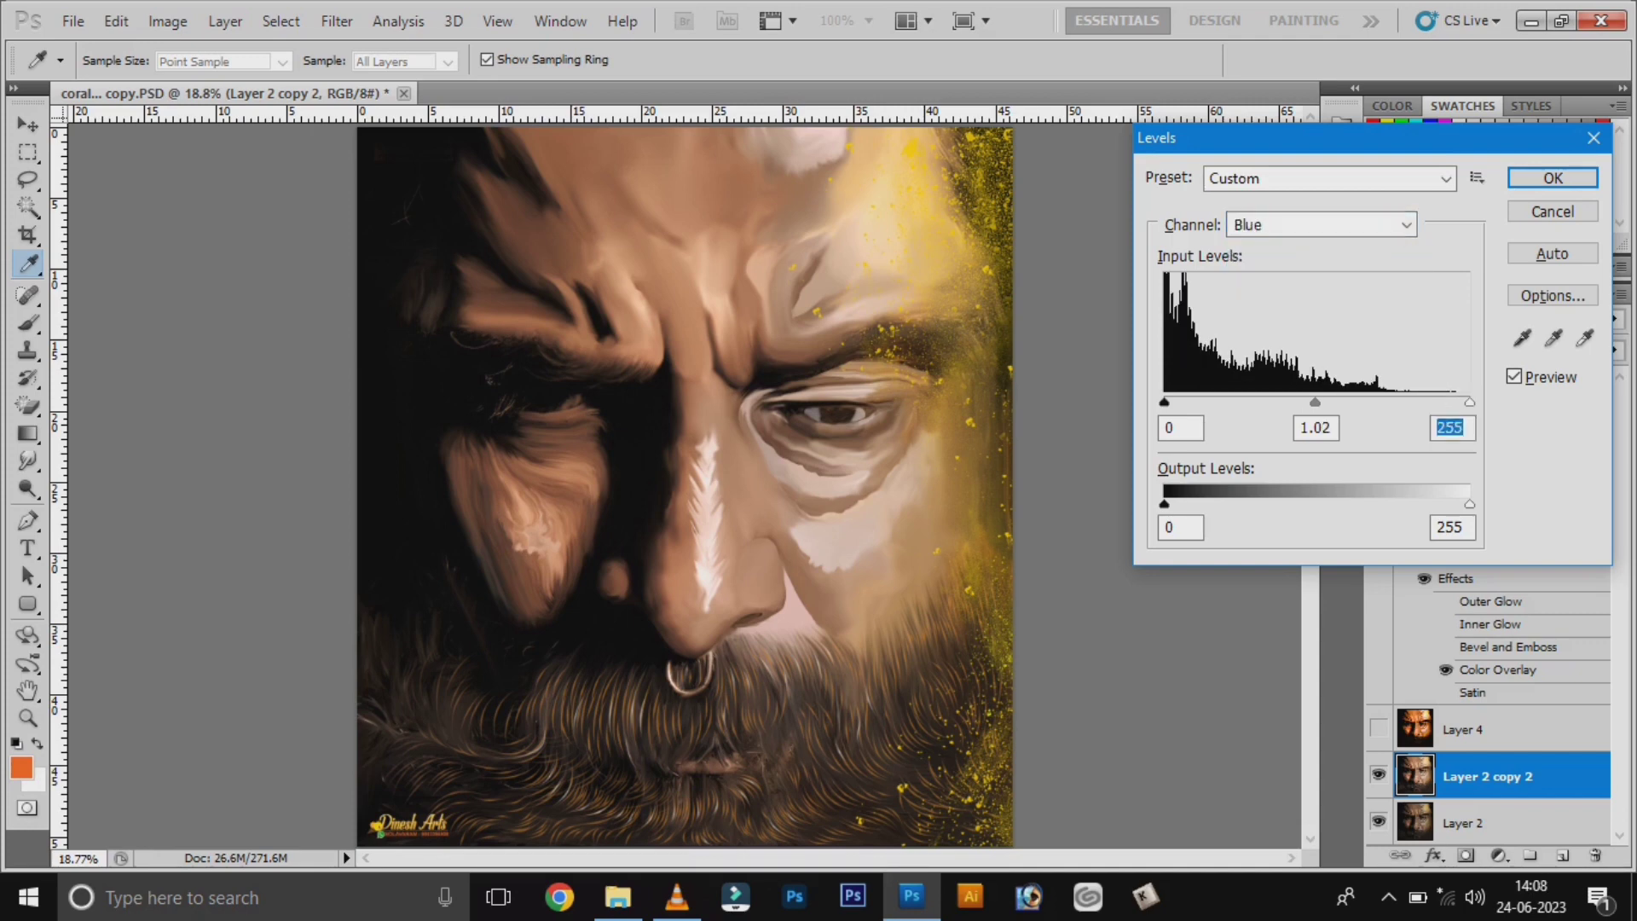
{"action": "left_click_drag", "start_coordinate": [1315, 401], "coordinate": [1324, 402]}
{"action": "left_click_drag", "start_coordinate": [1325, 402], "coordinate": [1337, 402]}
{"action": "key", "text": "ctrl+z"}
Apply the Levels adjustment and compare before and after with undo and redo
{"action": "key", "text": "Return"}
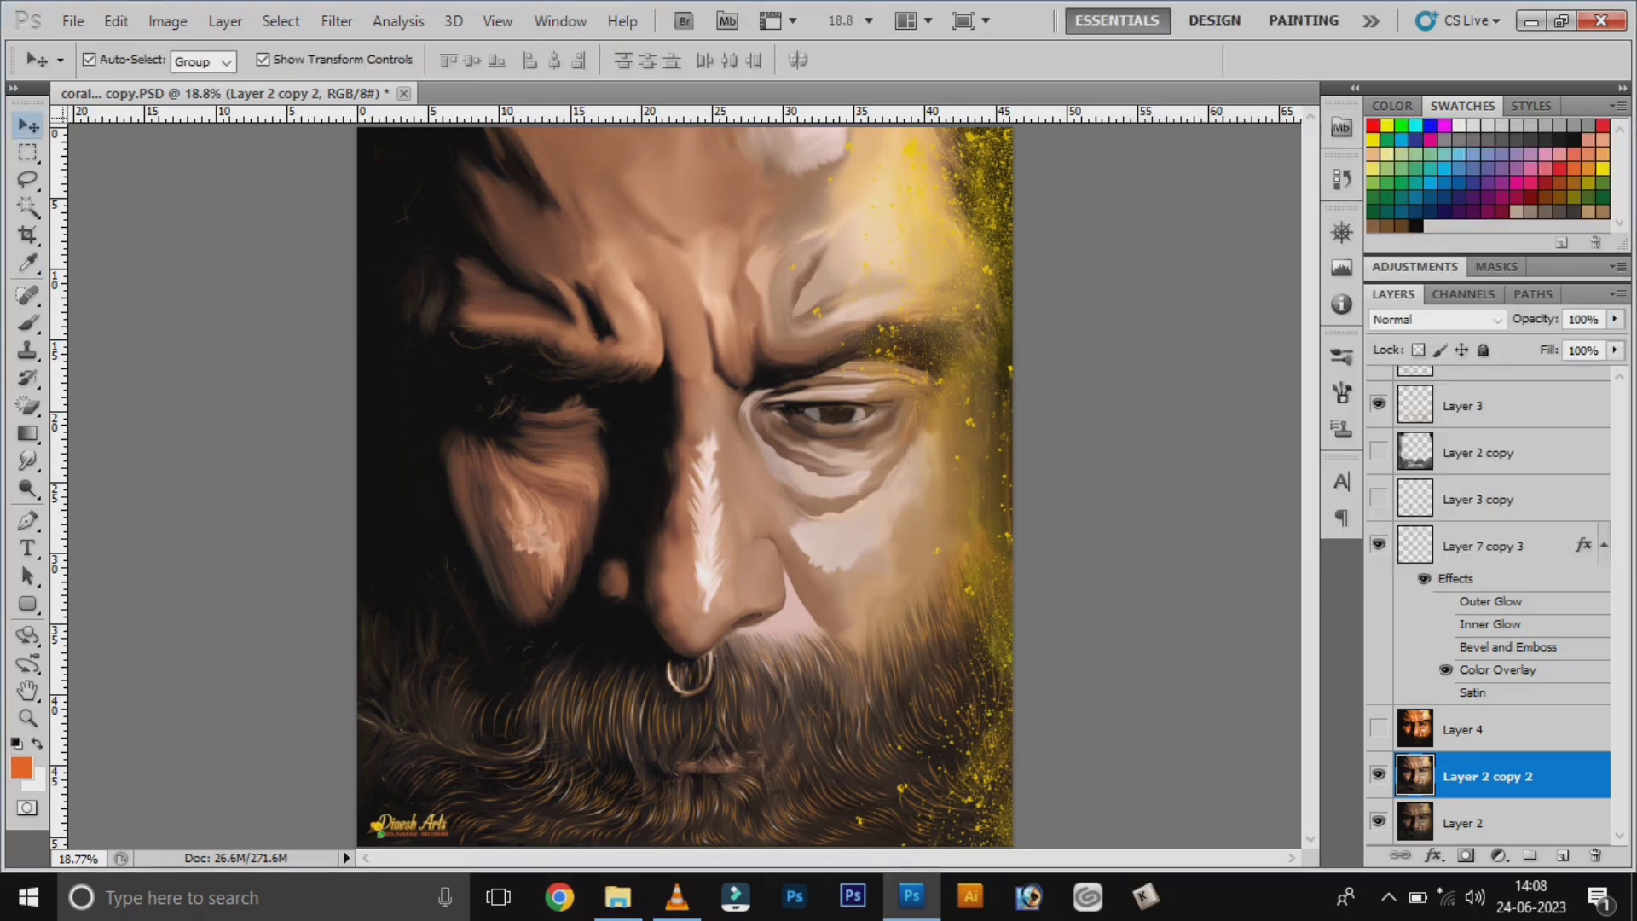
{"action": "key", "text": "alt"}
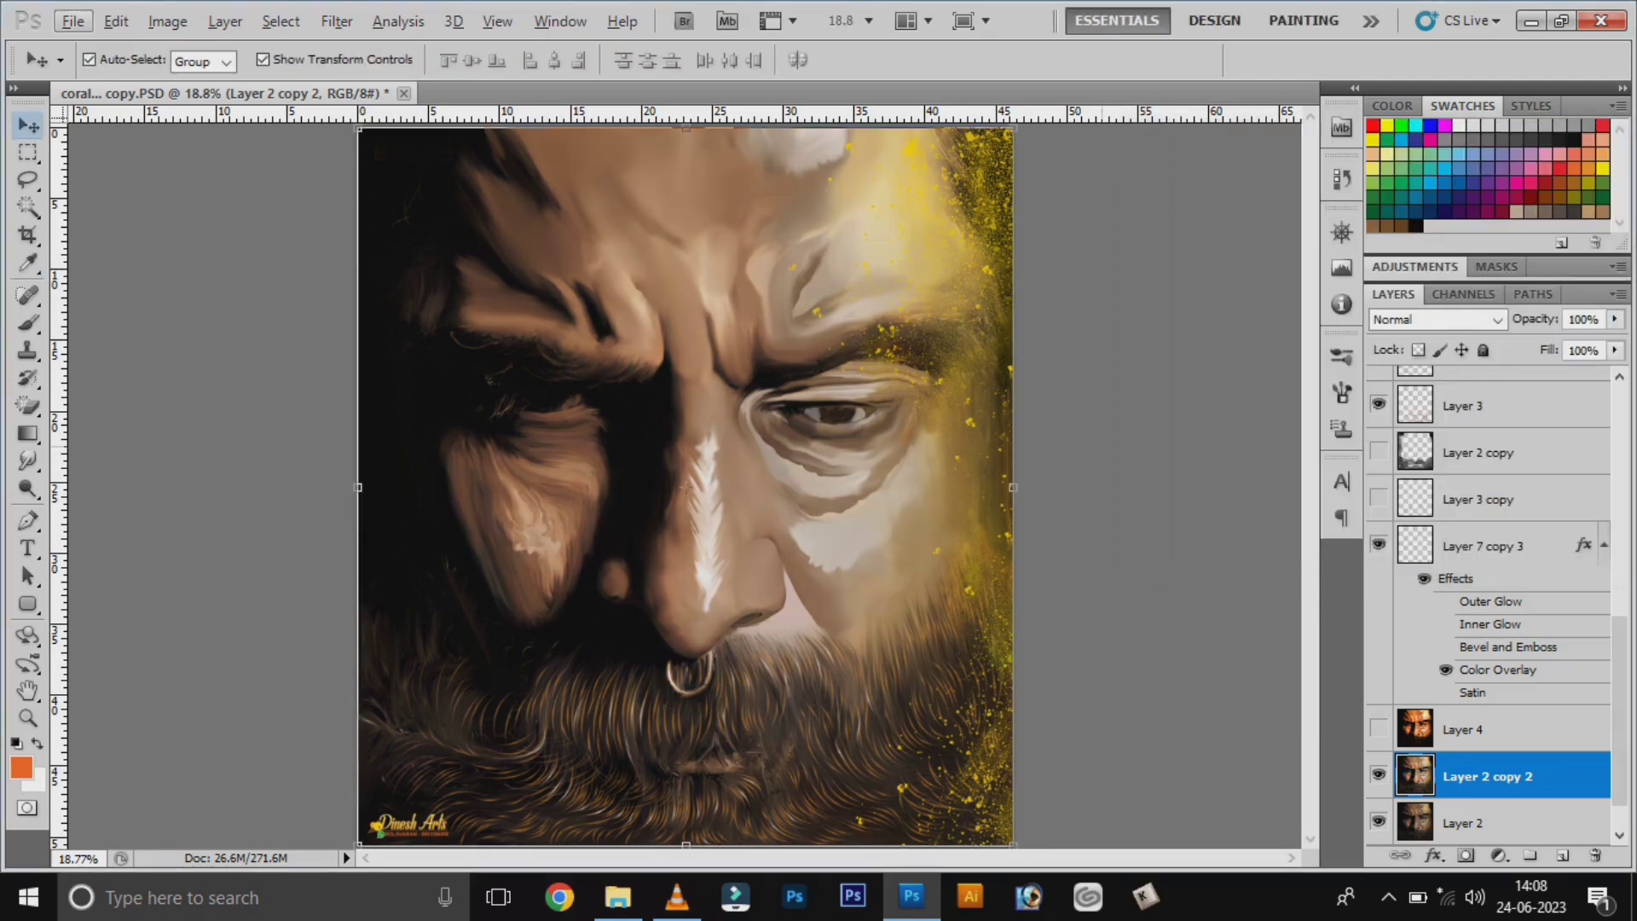
{"action": "key", "text": "ctrl+z"}
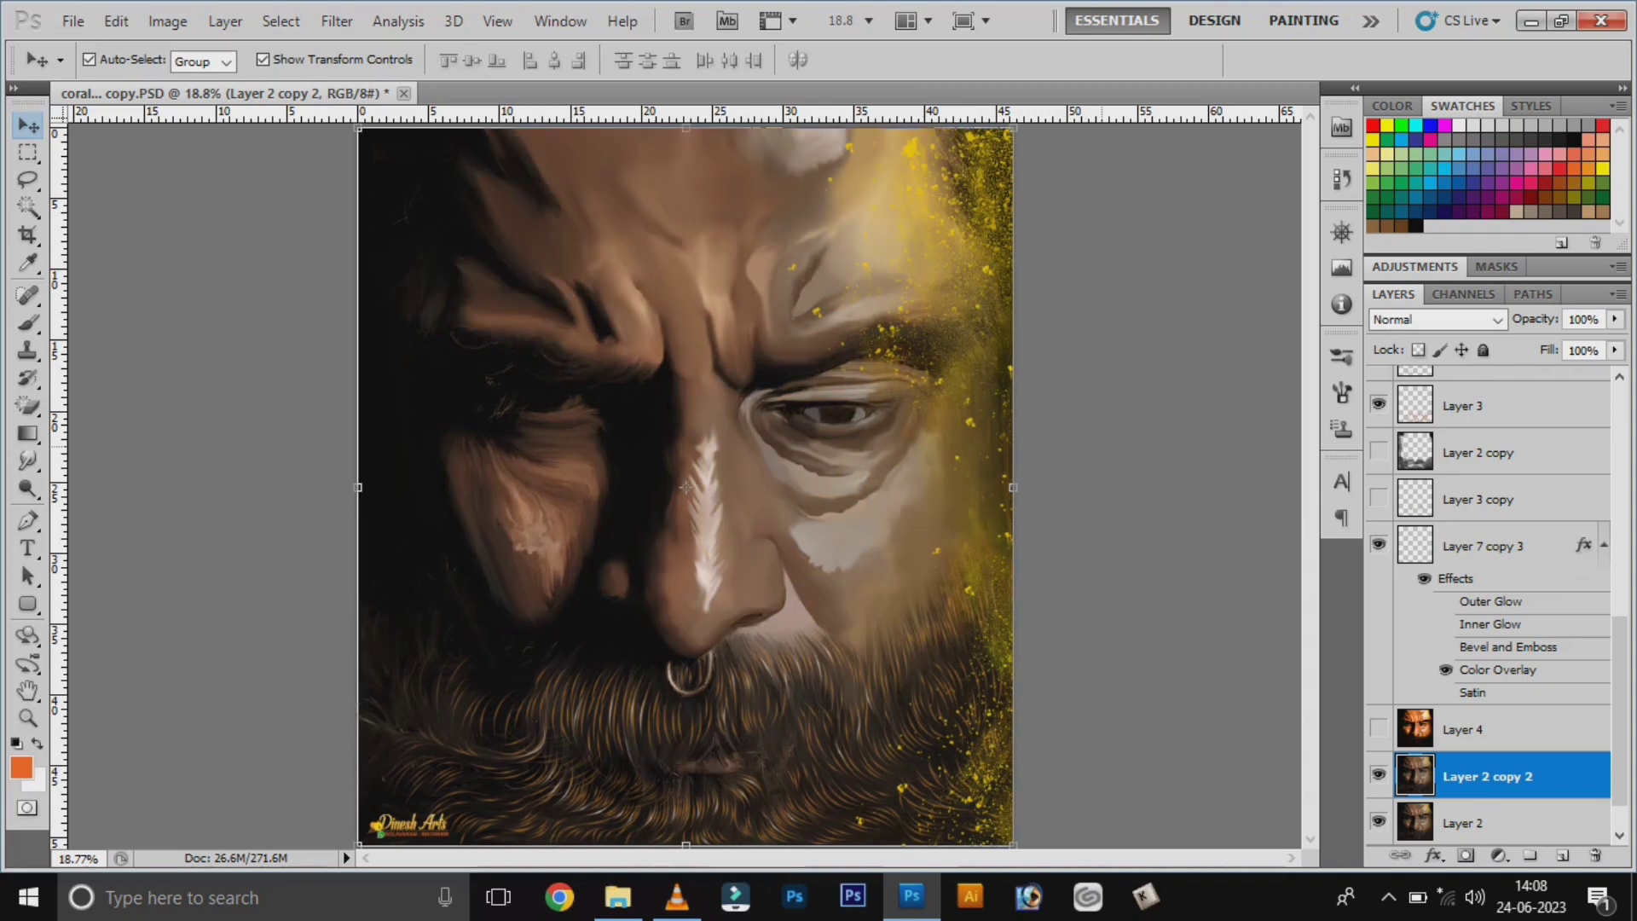
{"action": "key", "text": "ctrl+alt+z"}
{"action": "key", "text": "ctrl+alt+z"}
{"action": "key", "text": "ctrl+alt+z"}
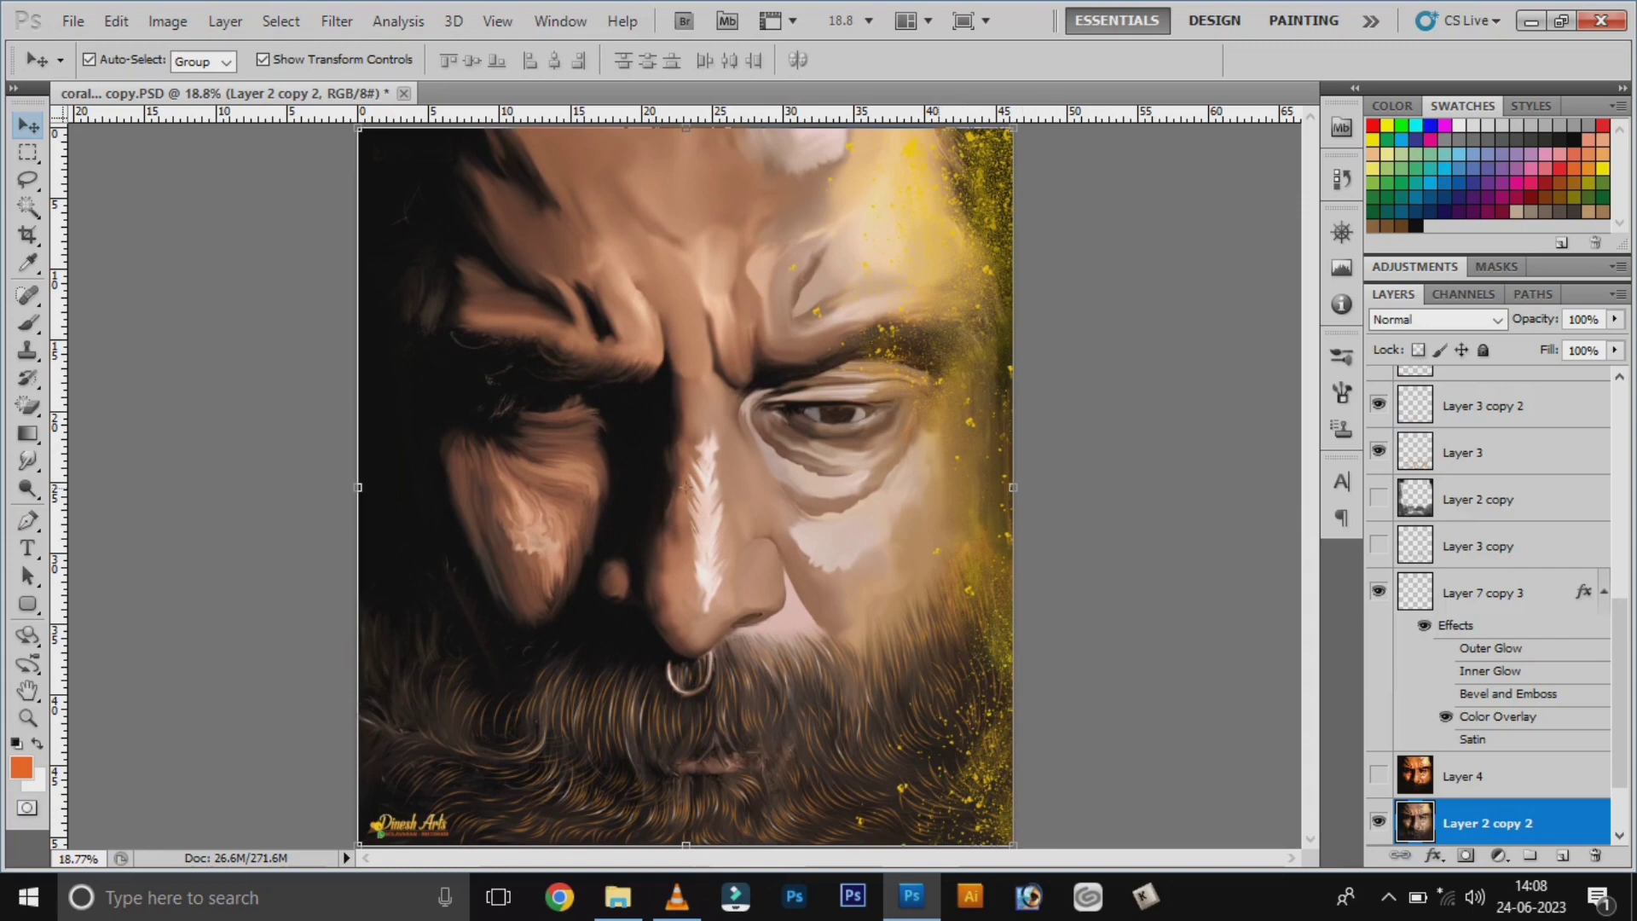
Raise Hue/Saturation saturation to +31 and apply it
{"action": "key", "text": "ctrl+u"}
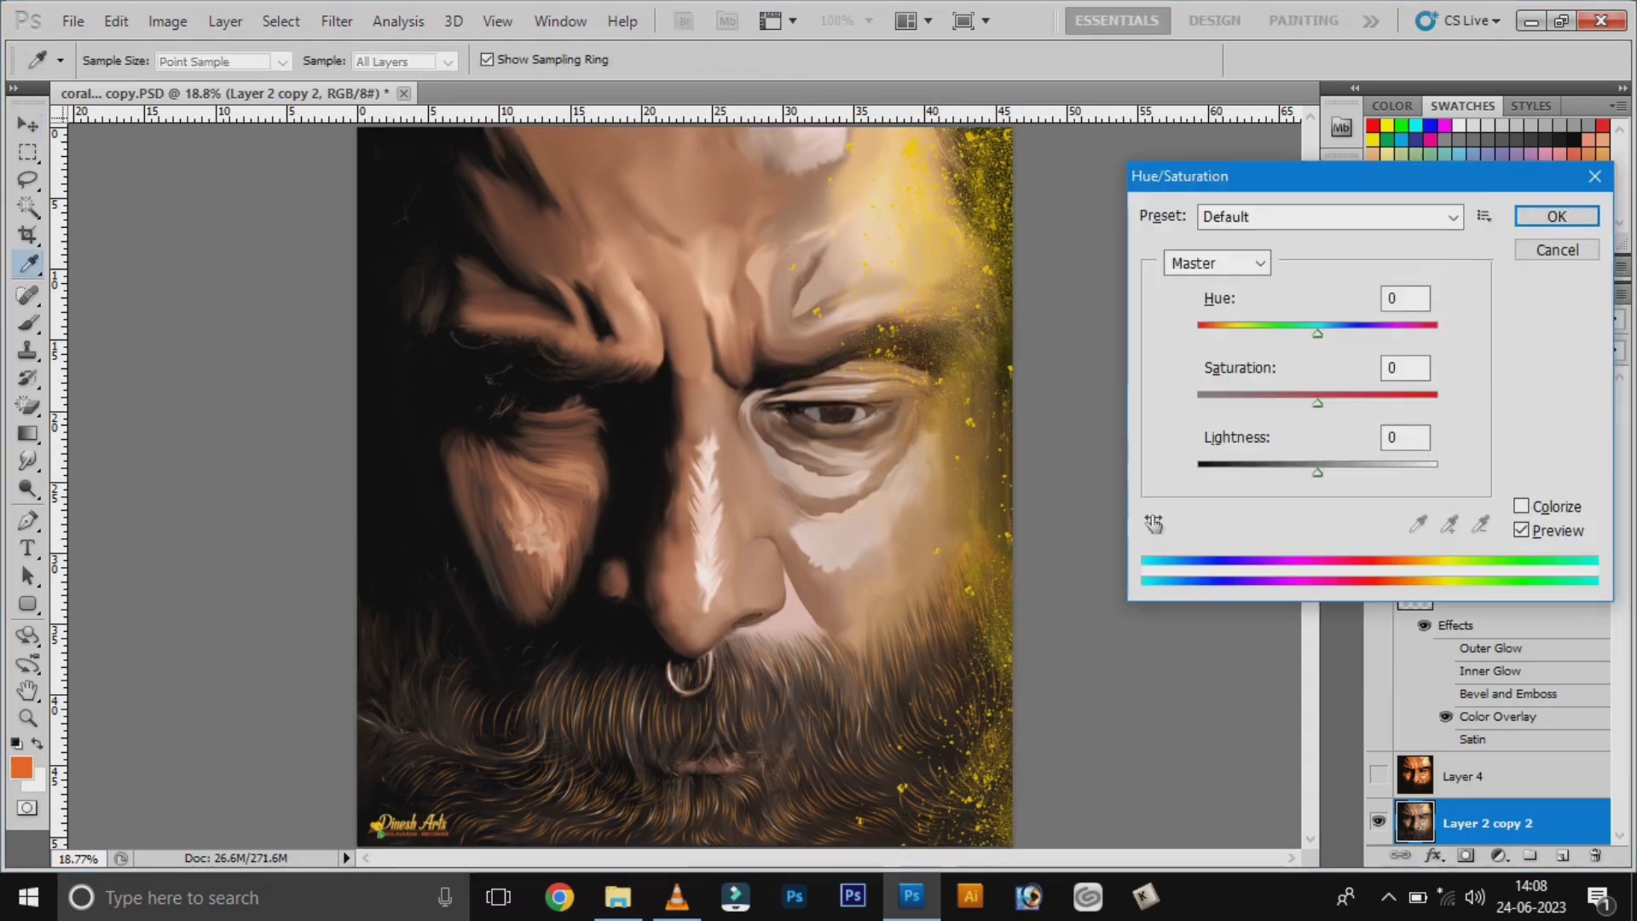
{"action": "type", "text": "37"}
{"action": "key", "text": "Down"}
{"action": "key", "text": "Down"}
{"action": "key", "text": "Down"}
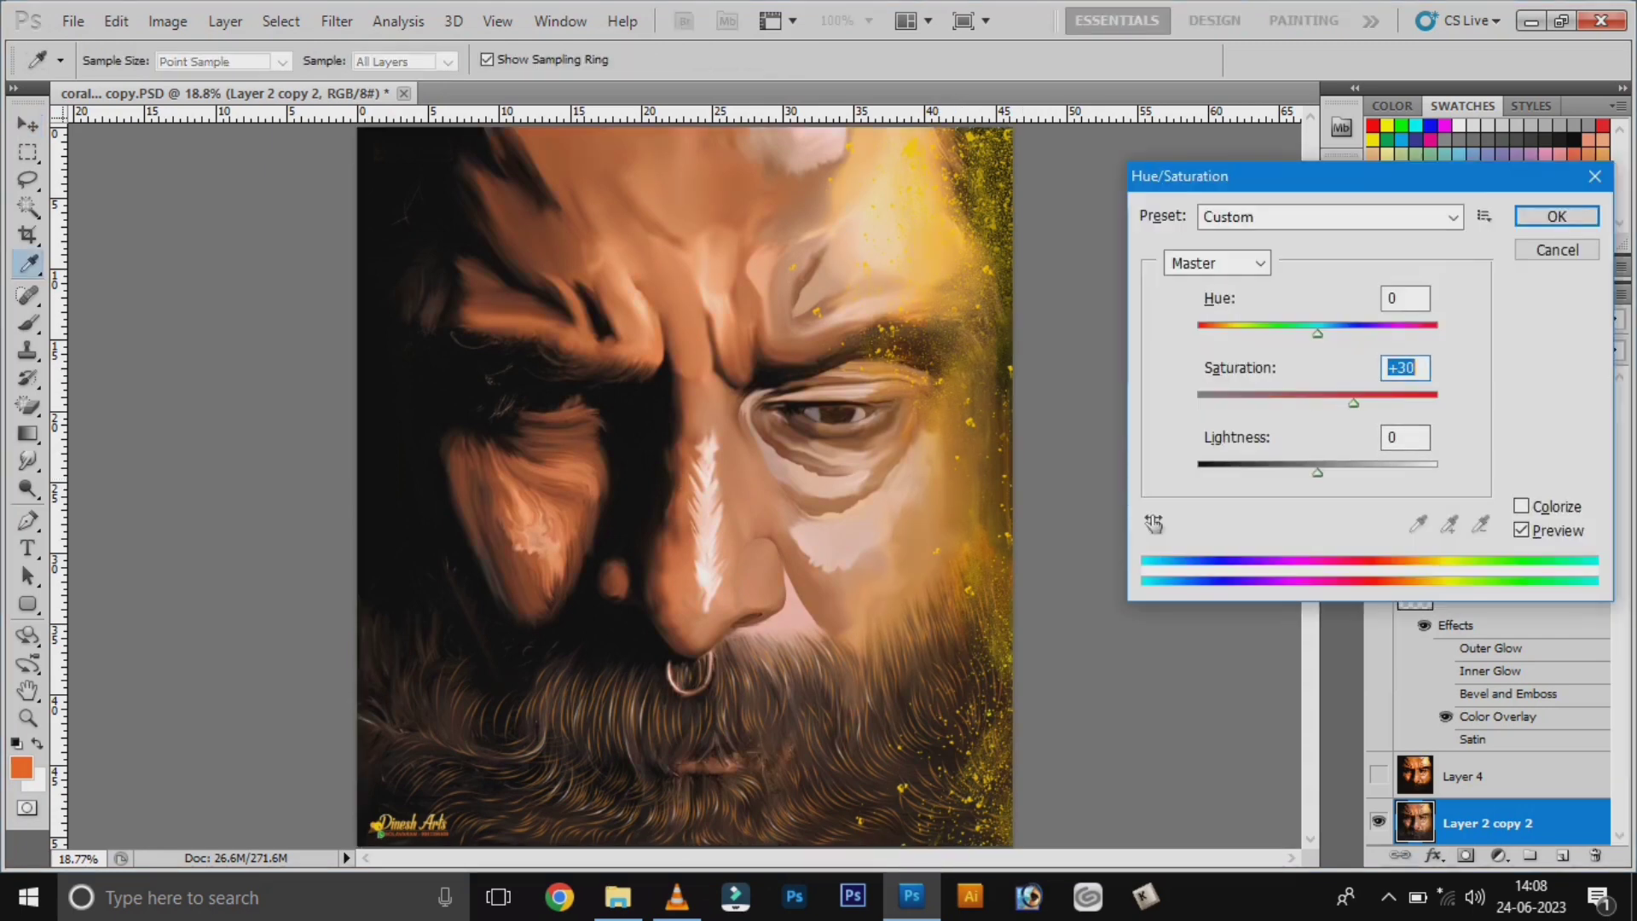
{"action": "key", "text": "Up"}
{"action": "key", "text": "Return"}
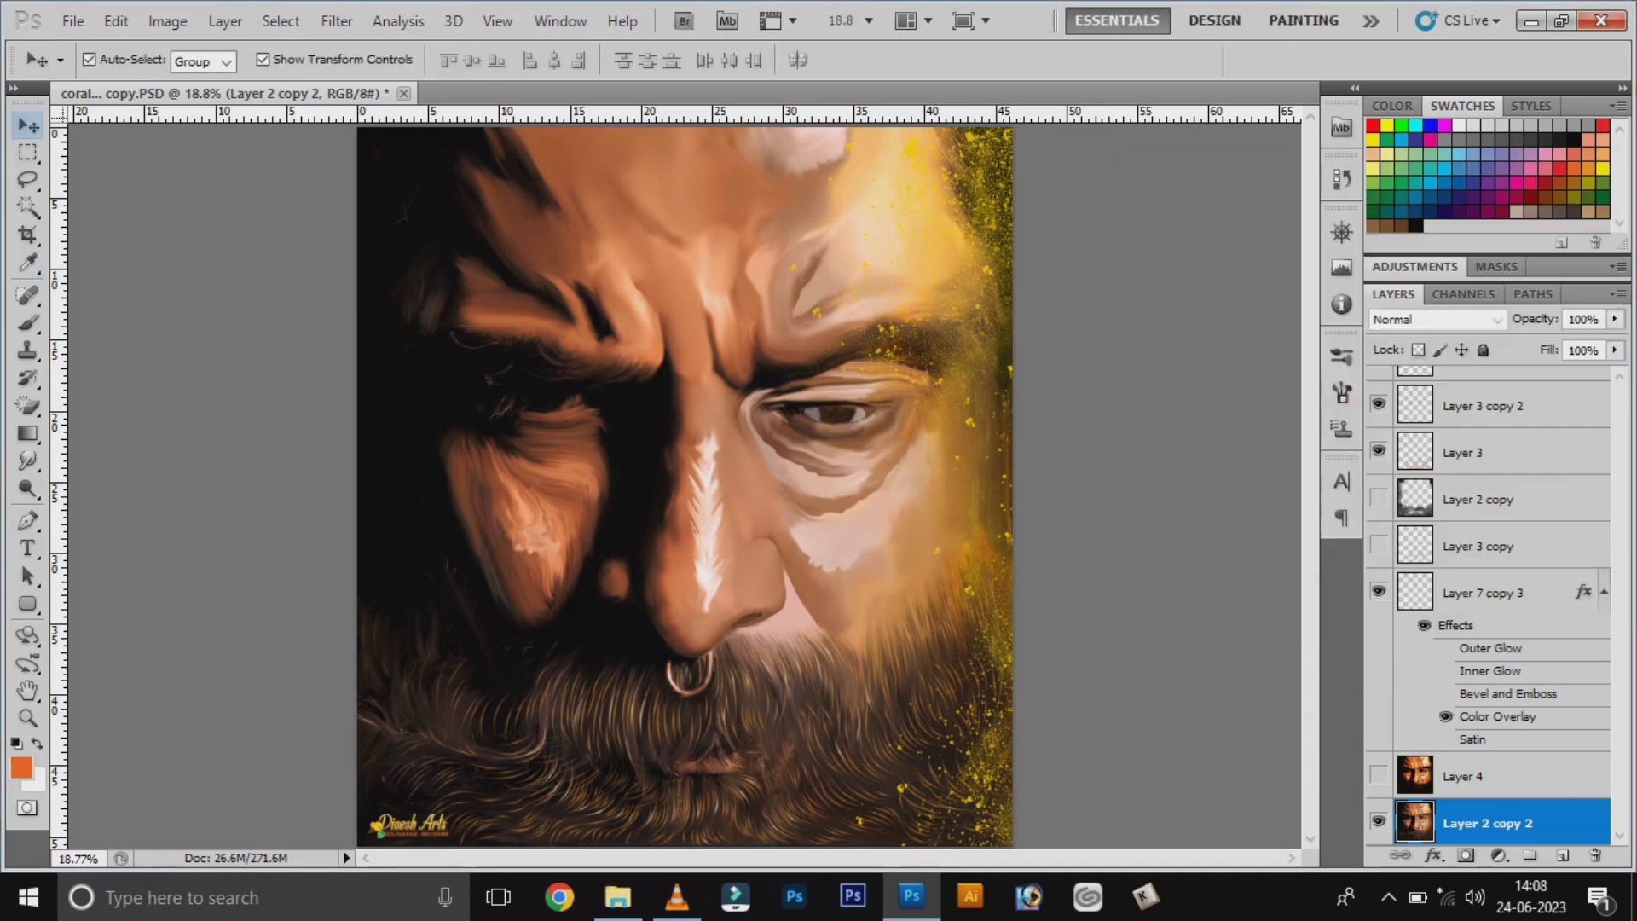
Set Color Balance midtones to +14, +14, -19
{"action": "key", "text": "ctrl+b"}
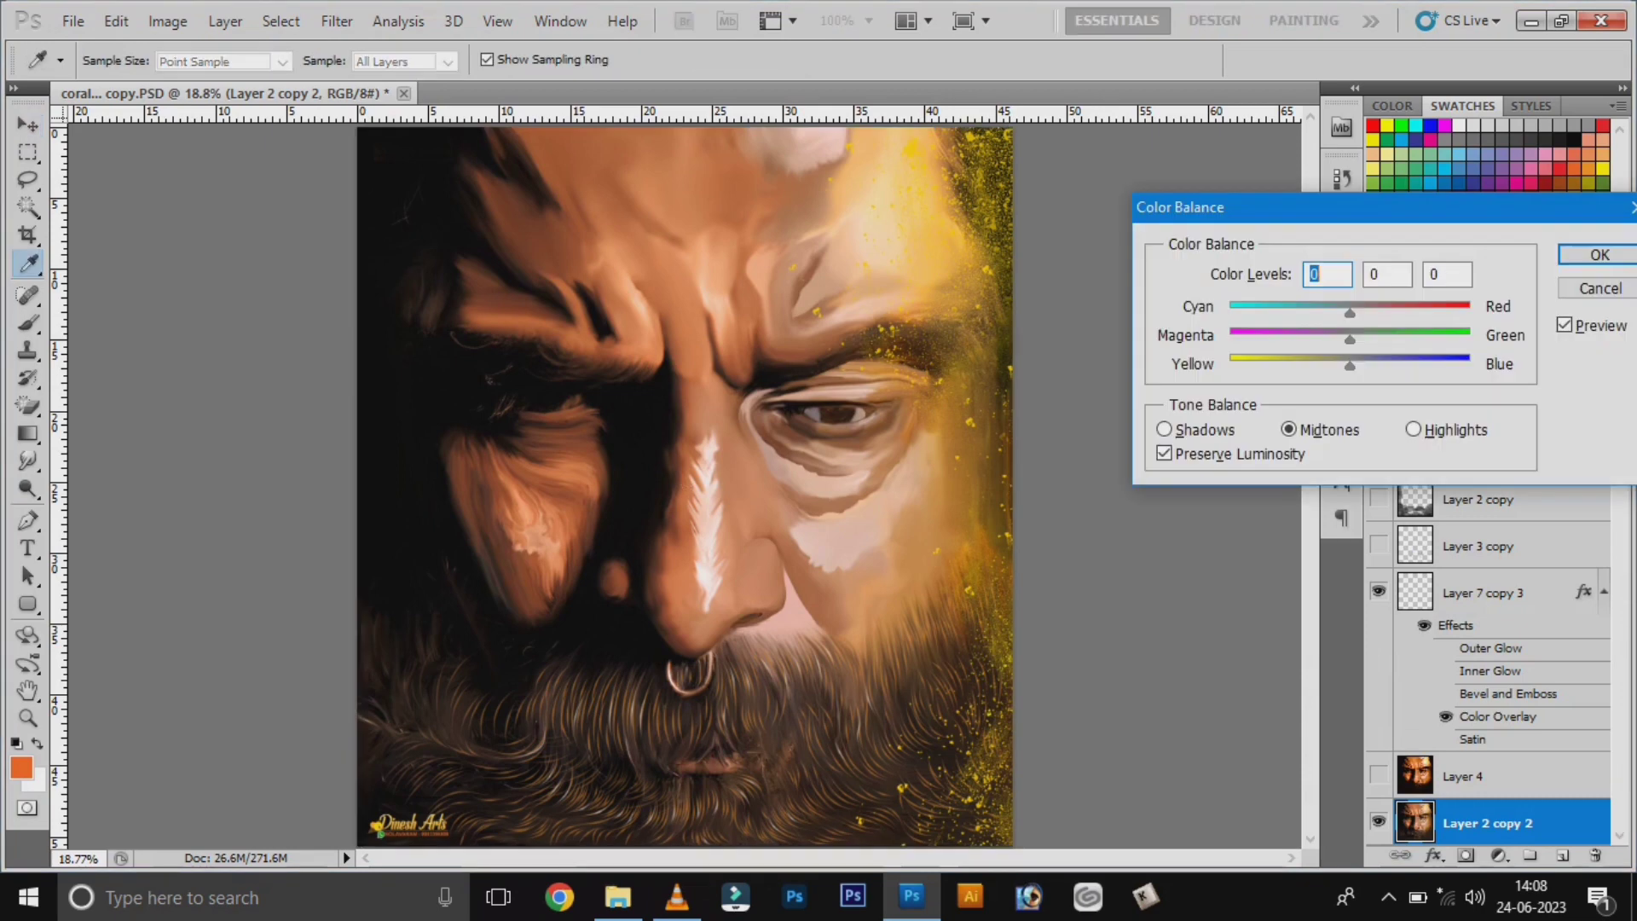
{"action": "mouse_move", "coordinate": [1319, 365]}
{"action": "left_mouse_down"}
{"action": "mouse_move", "coordinate": [1366, 339]}
{"action": "mouse_move", "coordinate": [1353, 313]}
{"action": "left_mouse_up"}
{"action": "key", "text": "Tab"}
{"action": "key", "text": "Tab"}
{"action": "key", "text": "shift+Tab"}
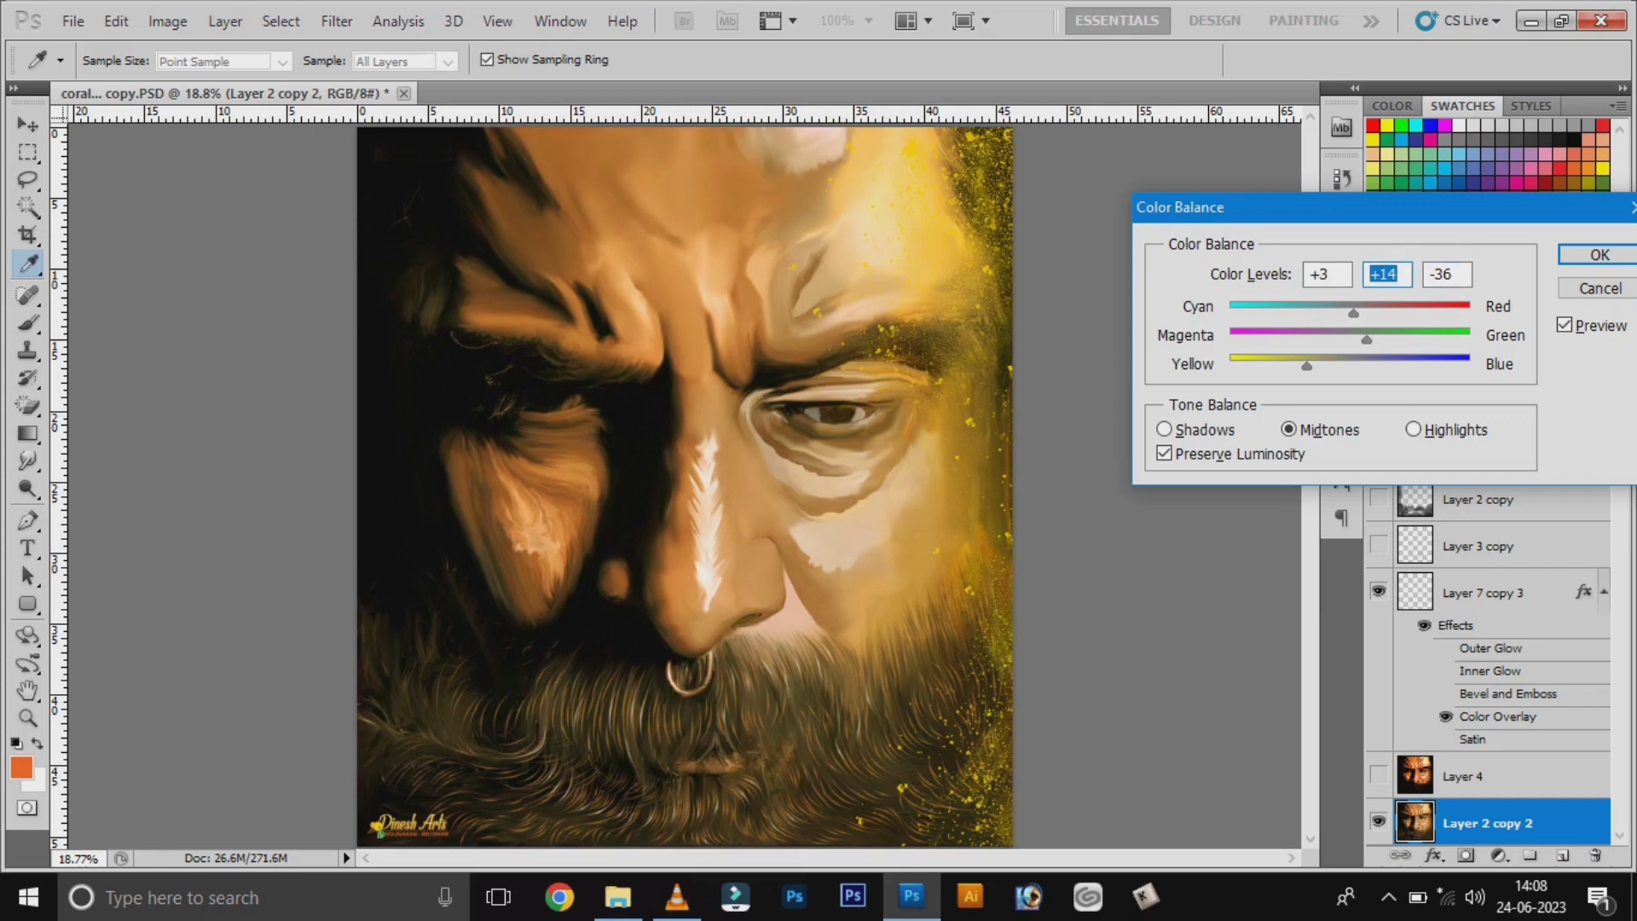
{"action": "key", "text": "shift+Tab"}
{"action": "left_click_drag", "start_coordinate": [1306, 366], "coordinate": [1326, 365]}
{"action": "left_click_drag", "start_coordinate": [1353, 312], "coordinate": [1367, 313]}
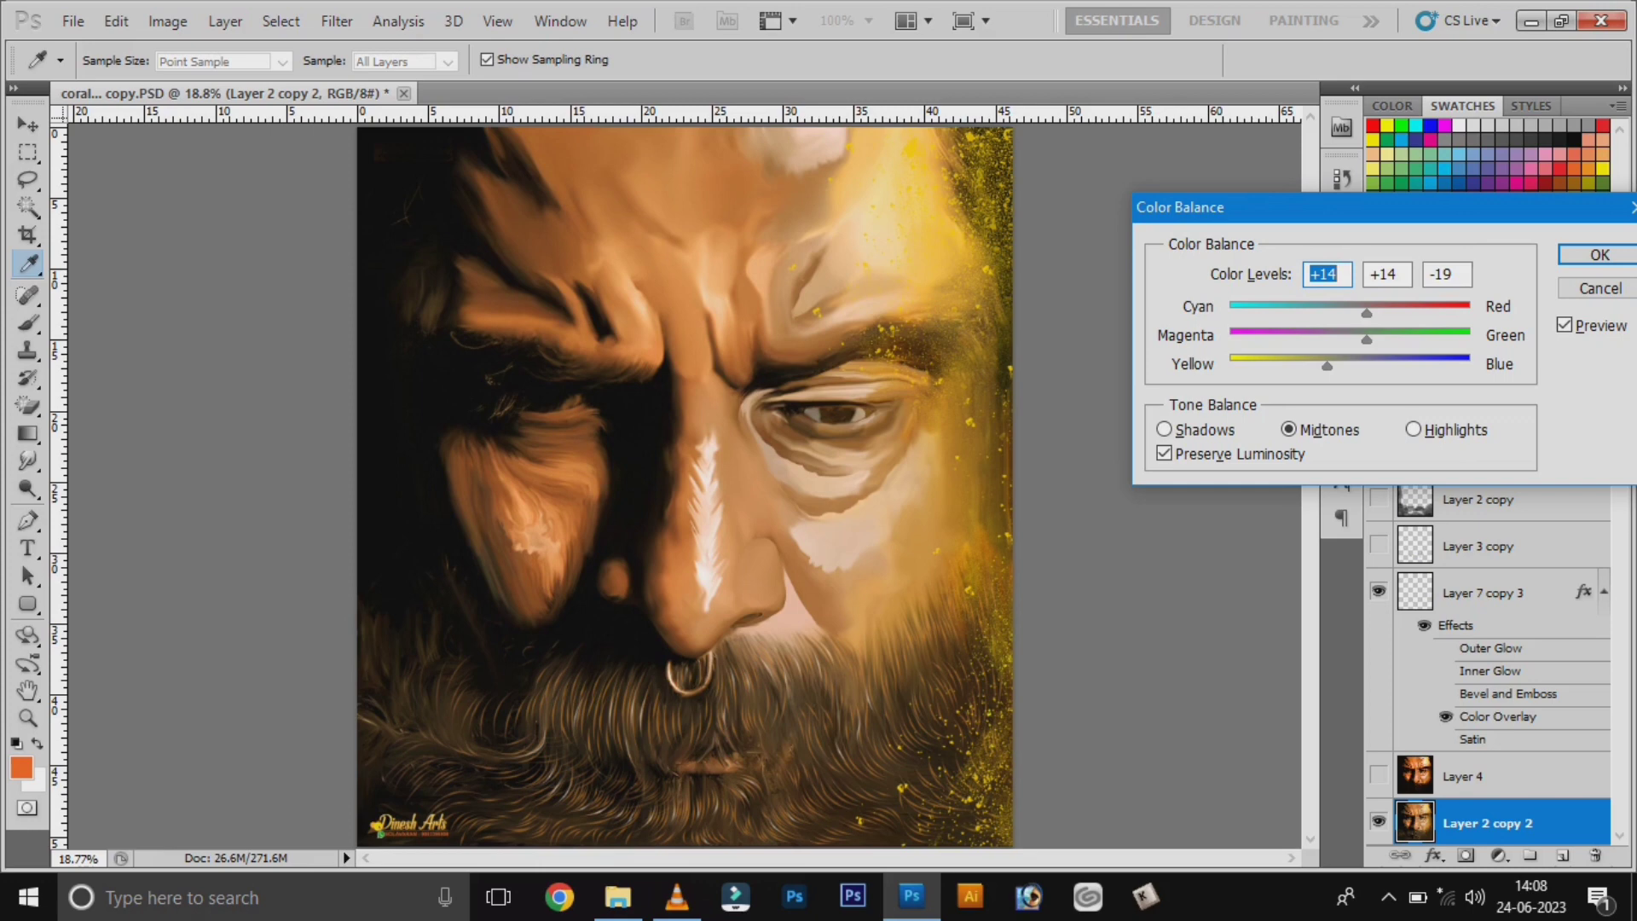
Set the highlights Yellow/Blue to -7 and apply the Color Balance
{"action": "key", "text": "alt+h"}
{"action": "left_click_drag", "start_coordinate": [1349, 366], "coordinate": [1386, 366]}
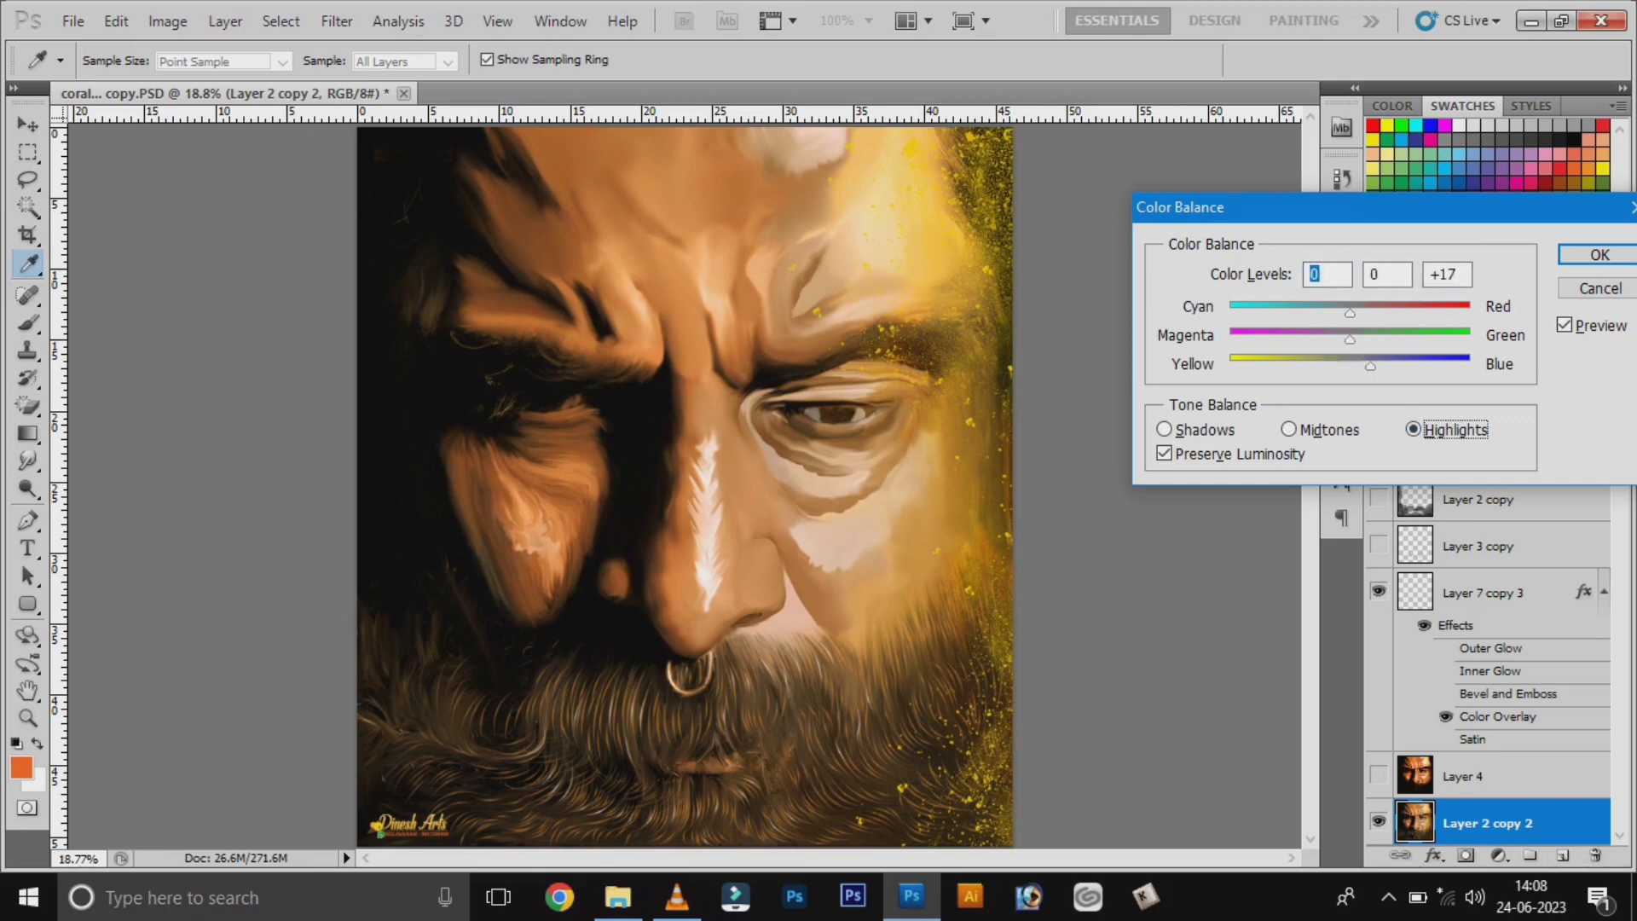
{"action": "type", "text": "0+7"}
{"action": "key", "text": "Delete"}
{"action": "type", "text": "-7"}
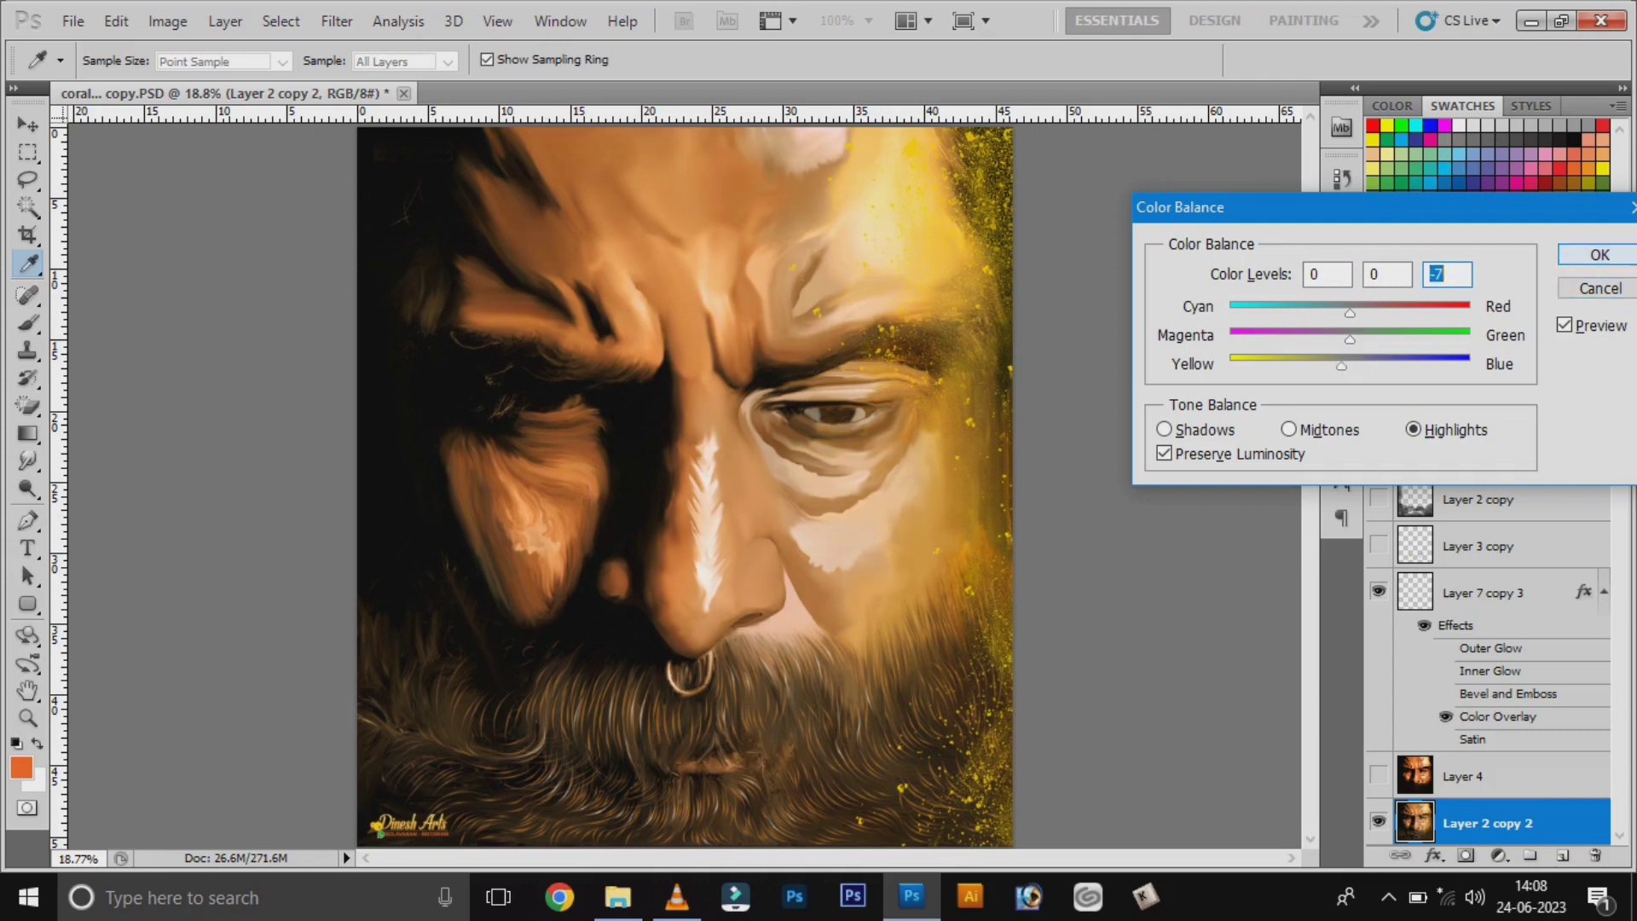
{"action": "key", "text": "Return"}
{"action": "key", "text": "v"}
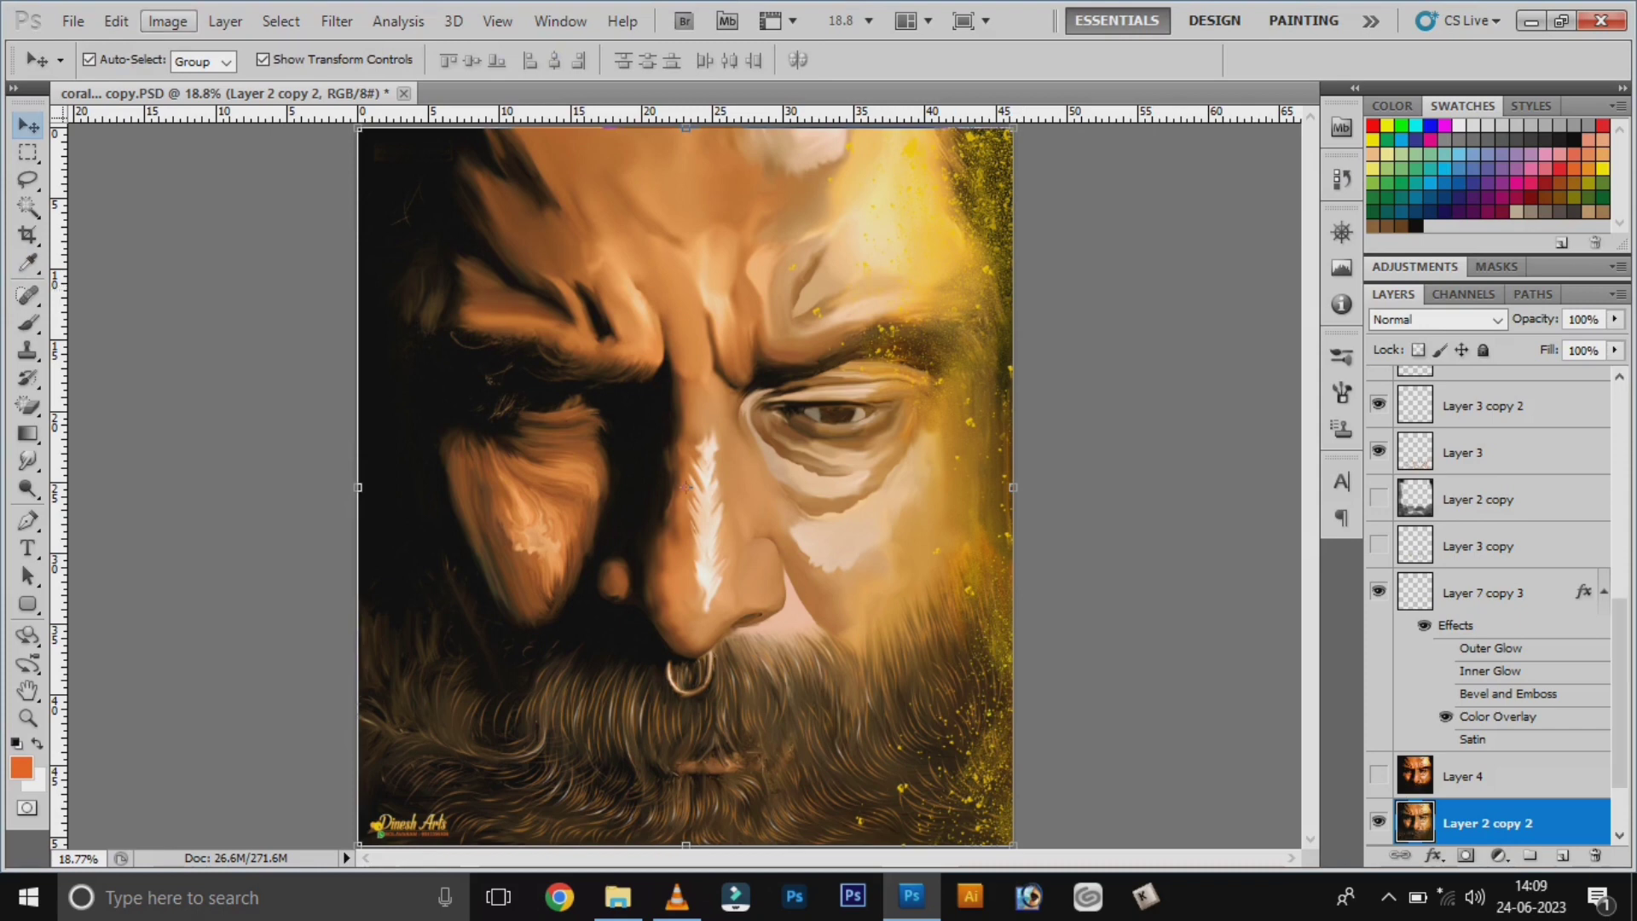
Open Selective Color and set magenta in the Reds to -11
{"action": "key", "text": "alt+i"}
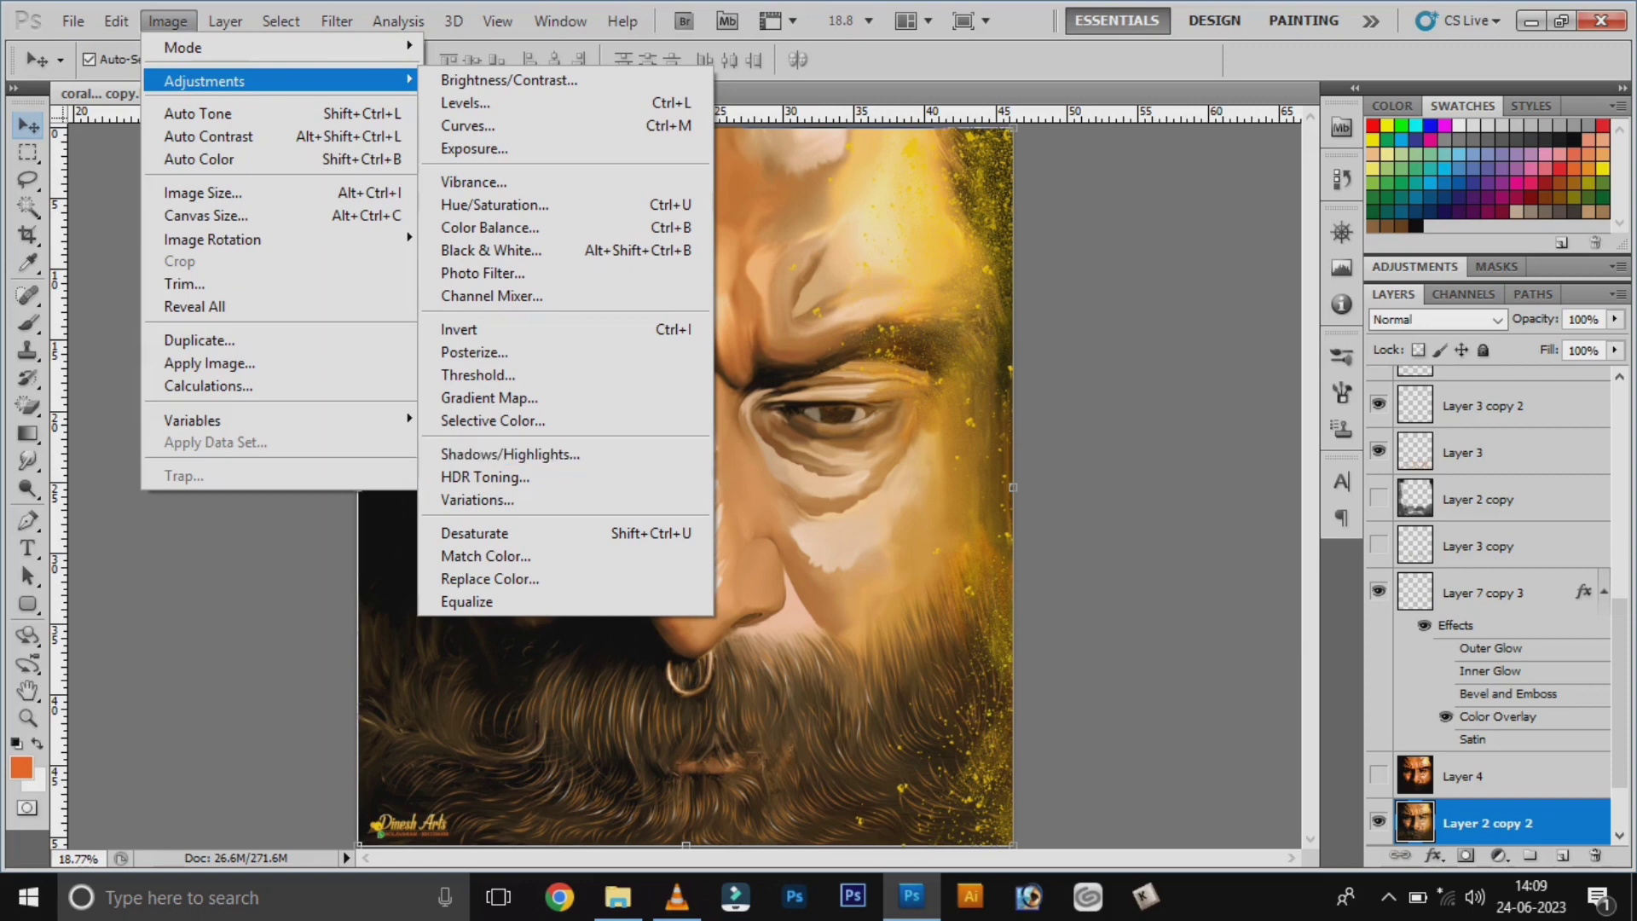
{"action": "key", "text": "Up"}
{"action": "key", "text": "Return"}
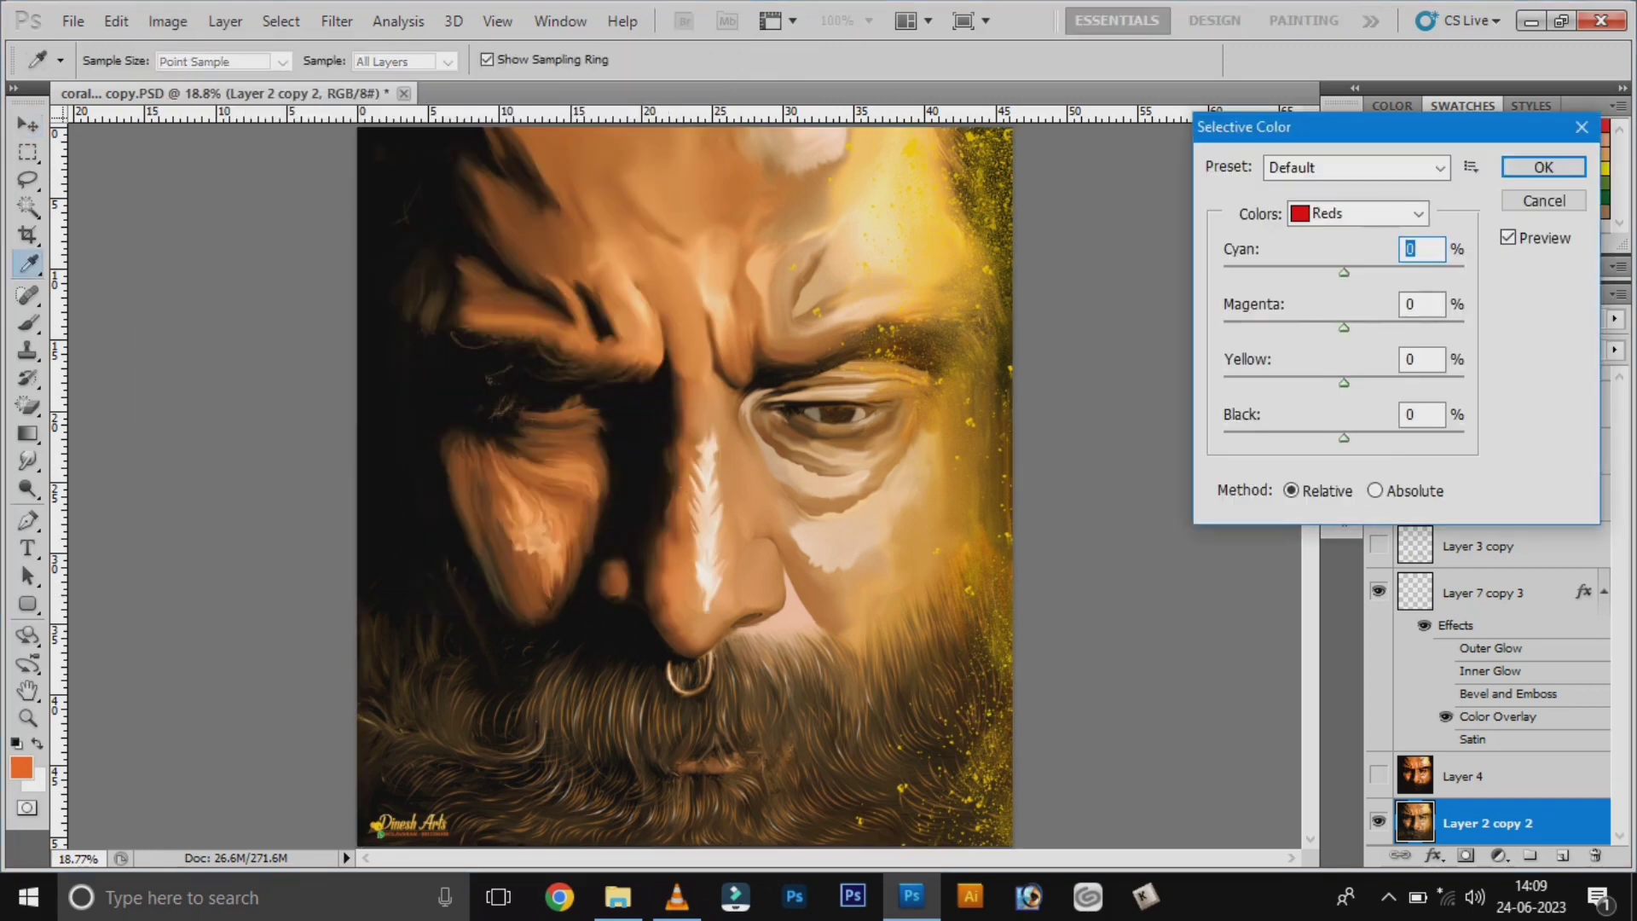
{"action": "key", "text": "Tab"}
{"action": "key", "text": "Down"}
{"action": "key", "text": "shift+Down"}
{"action": "key", "text": "shift+Down"}
{"action": "key", "text": "shift+Down"}
{"action": "key", "text": "Down"}
{"action": "key", "text": "Down"}
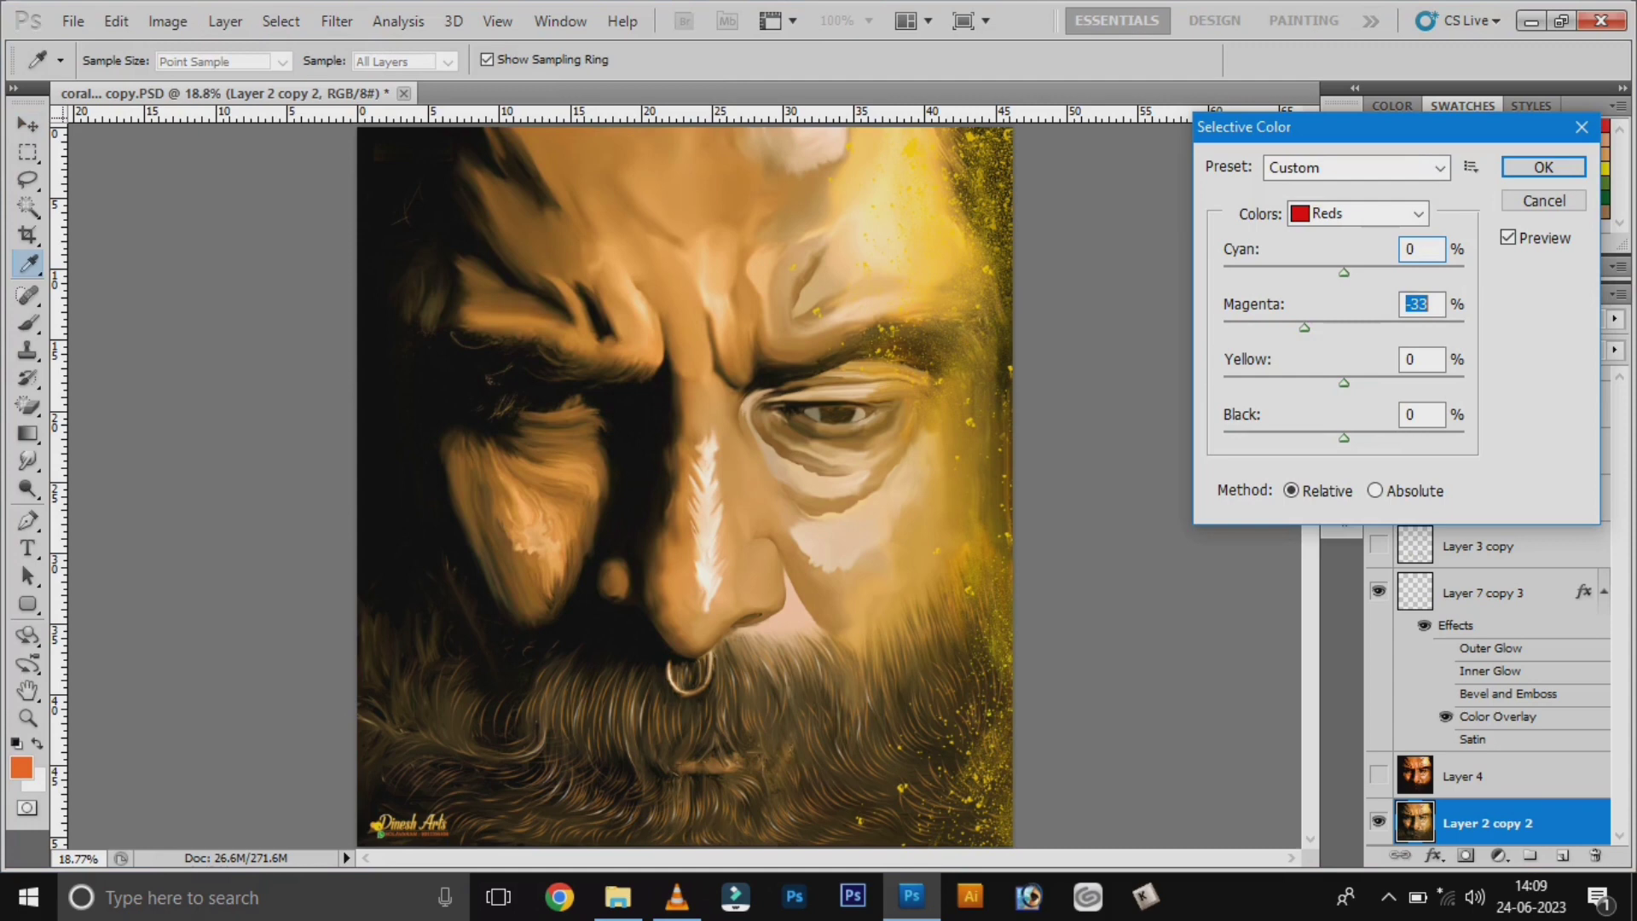
{"action": "key", "text": "shift+Up"}
{"action": "key", "text": "shift+Up"}
{"action": "key", "text": "Up"}
{"action": "key", "text": "Up"}
Set cyan in the Reds to +3
{"action": "key", "text": "shift+Tab"}
{"action": "key", "text": "shift+Down"}
{"action": "key", "text": "shift+Down"}
{"action": "key", "text": "shift+Down"}
{"action": "key", "text": "shift+Down"}
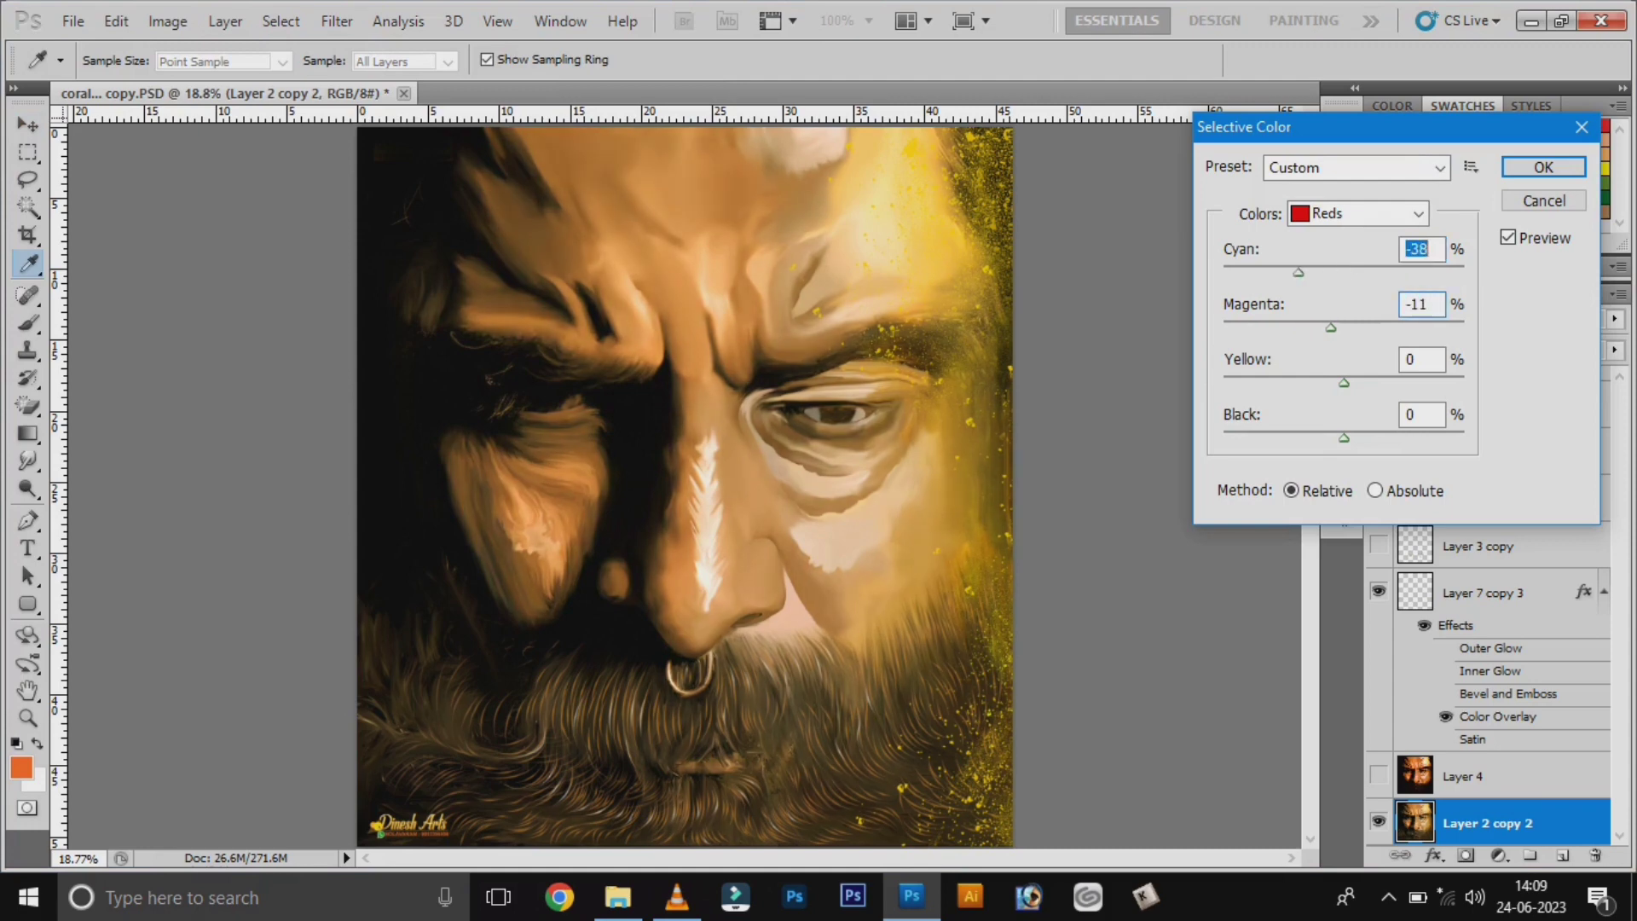
{"action": "key", "text": "shift+Down"}
{"action": "key", "text": "shift+Down"}
{"action": "key", "text": "shift+Down"}
{"action": "key", "text": "Up"}
{"action": "key", "text": "Up"}
{"action": "key", "text": "shift+Up"}
{"action": "key", "text": "shift+Up"}
{"action": "key", "text": "shift+Up"}
{"action": "key", "text": "shift+Up"}
{"action": "key", "text": "shift+Up"}
{"action": "key", "text": "shift+Up"}
{"action": "key", "text": "Up"}
{"action": "key", "text": "Tab"}
{"action": "key", "text": "Tab"}
{"action": "key", "text": "shift+Down"}
{"action": "key", "text": "shift+Down"}
{"action": "key", "text": "shift+Down"}
{"action": "key", "text": "shift+Down"}
{"action": "key", "text": "Up"}
{"action": "key", "text": "Up"}
{"action": "key", "text": "Up"}
Bring yellow in the Reds to +15 and adjust the black amount
{"action": "key", "text": "shift+Up"}
{"action": "key", "text": "shift+Up"}
{"action": "key", "text": "shift+Up"}
{"action": "key", "text": "Down"}
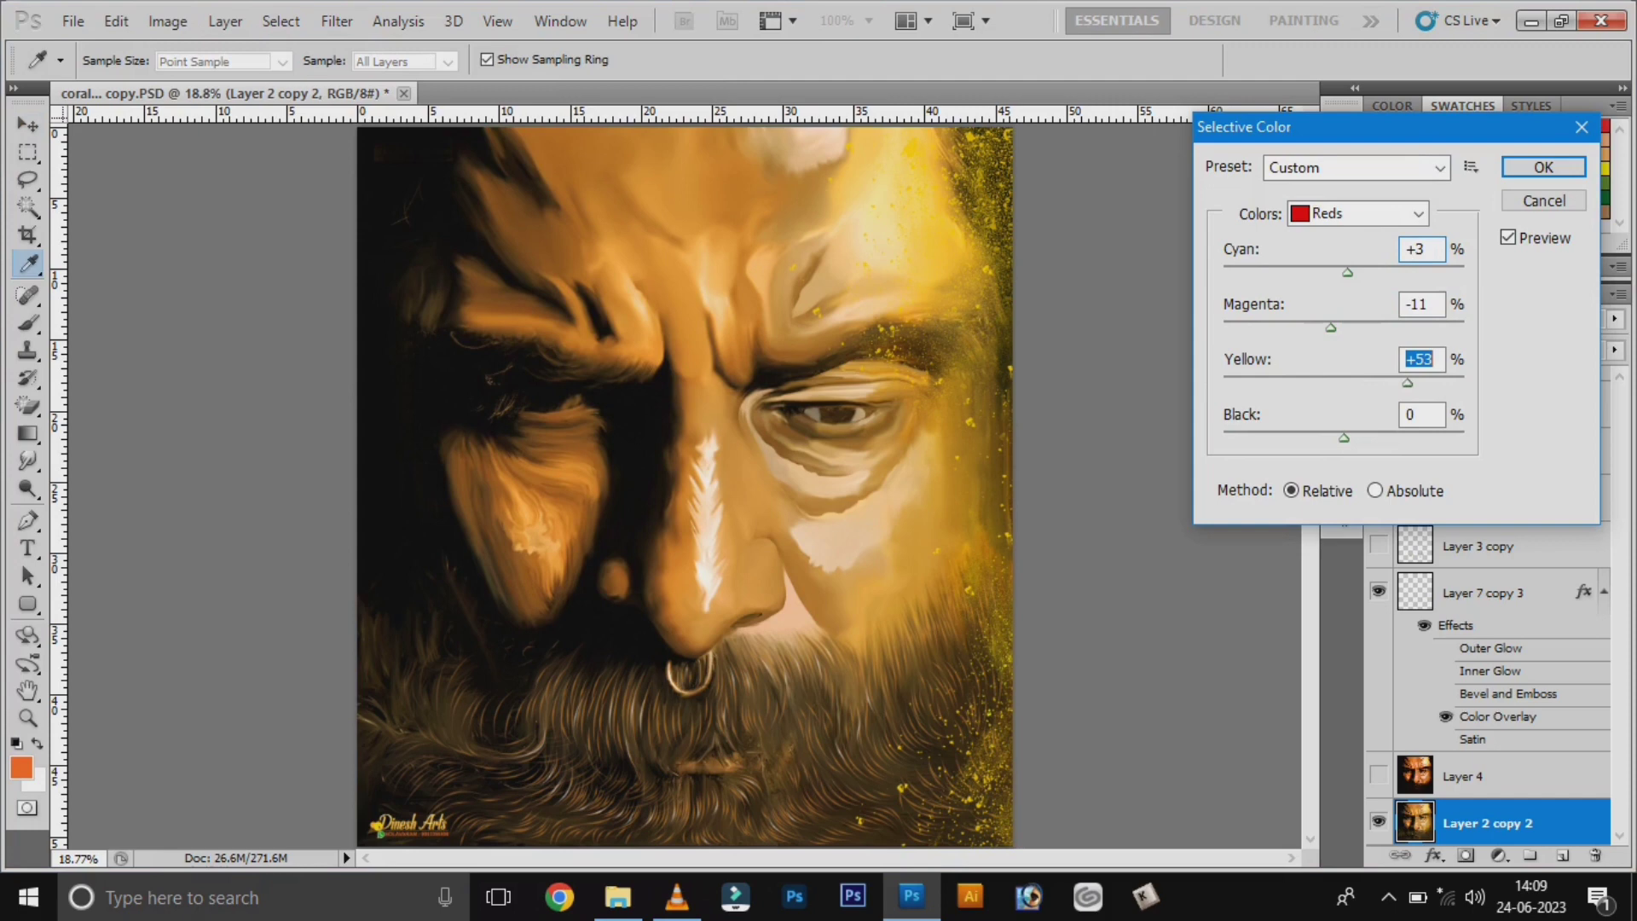
{"action": "key", "text": "shift+Down"}
{"action": "key", "text": "shift+Down"}
{"action": "key", "text": "shift+Down"}
{"action": "key", "text": "shift+Down"}
{"action": "key", "text": "Up"}
{"action": "key", "text": "Up"}
{"action": "key", "text": "Tab"}
{"action": "key", "text": "shift+Down"}
{"action": "key", "text": "shift+Down"}
{"action": "key", "text": "shift+Down"}
{"action": "key", "text": "Down"}
{"action": "key", "text": "Down"}
{"action": "key", "text": "Down"}
{"action": "key", "text": "shift+Up"}
{"action": "key", "text": "shift+Up"}
{"action": "key", "text": "shift+Up"}
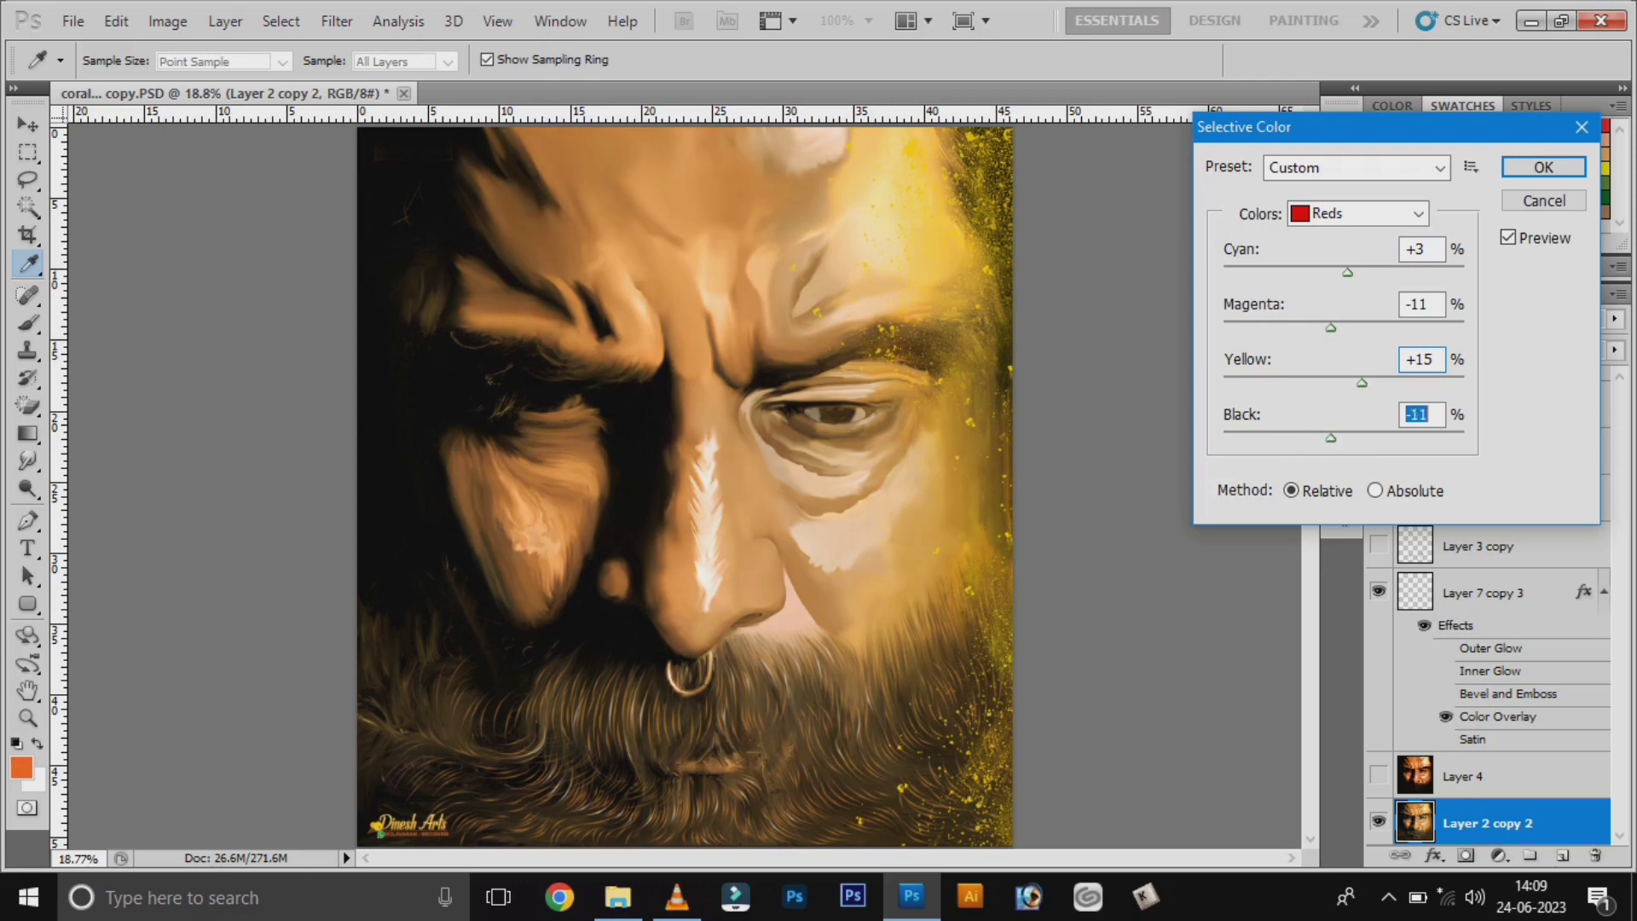
{"action": "key", "text": "Up"}
{"action": "key", "text": "Up"}
{"action": "key", "text": "Up"}
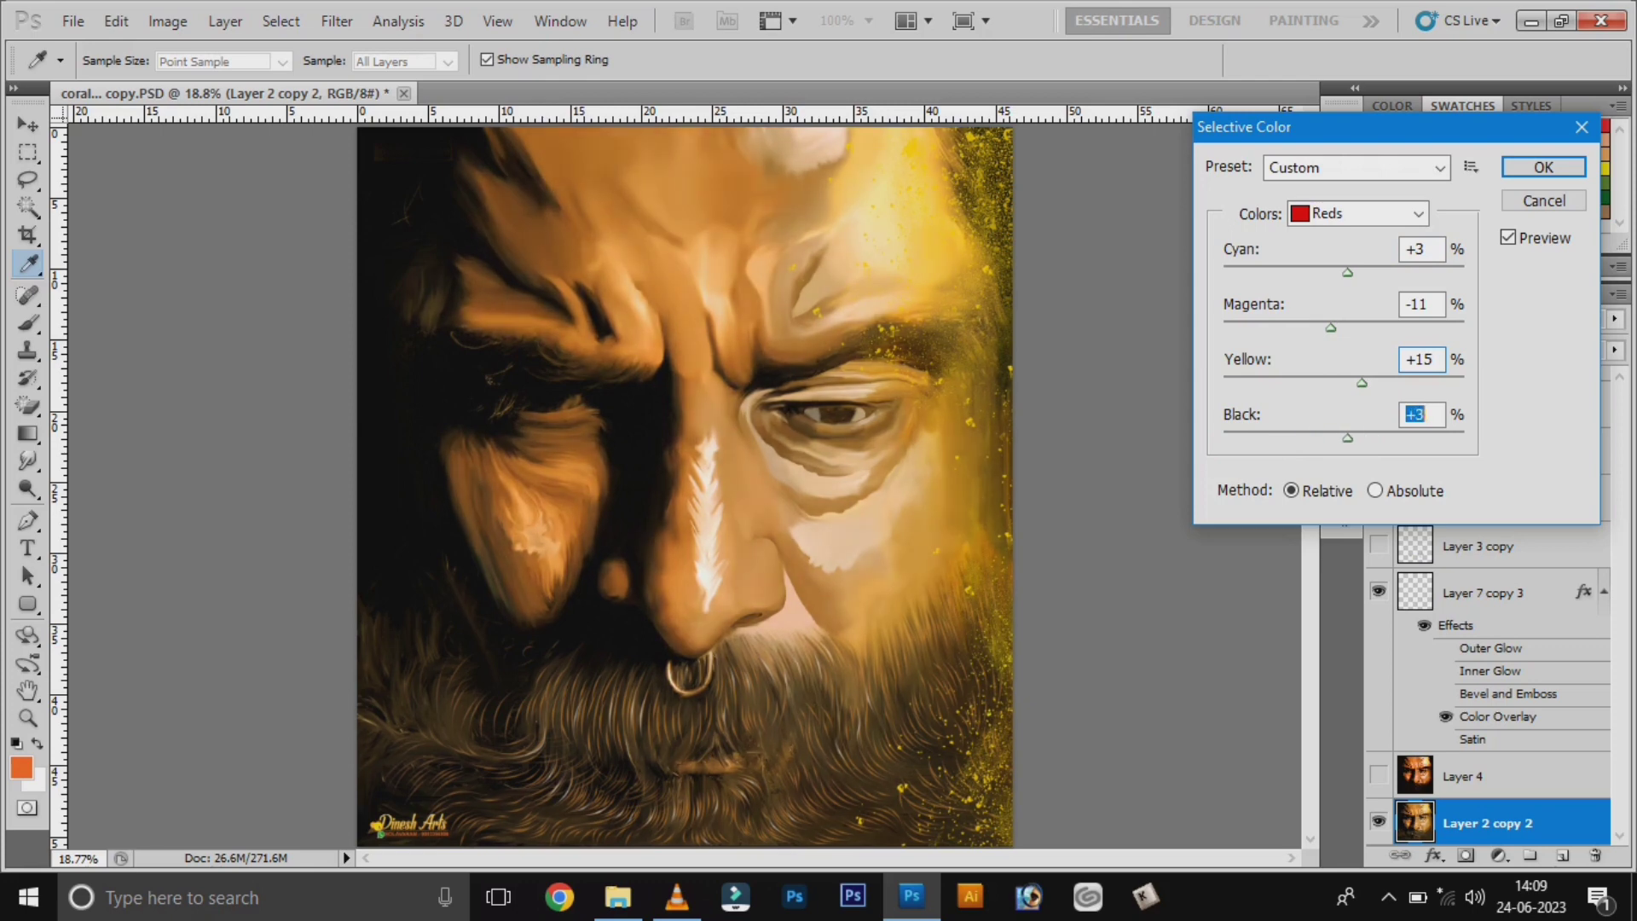
Set the Neutrals to cyan -10, magenta +3, yellow +9 and apply
{"action": "left_click", "coordinate": [1418, 214]}
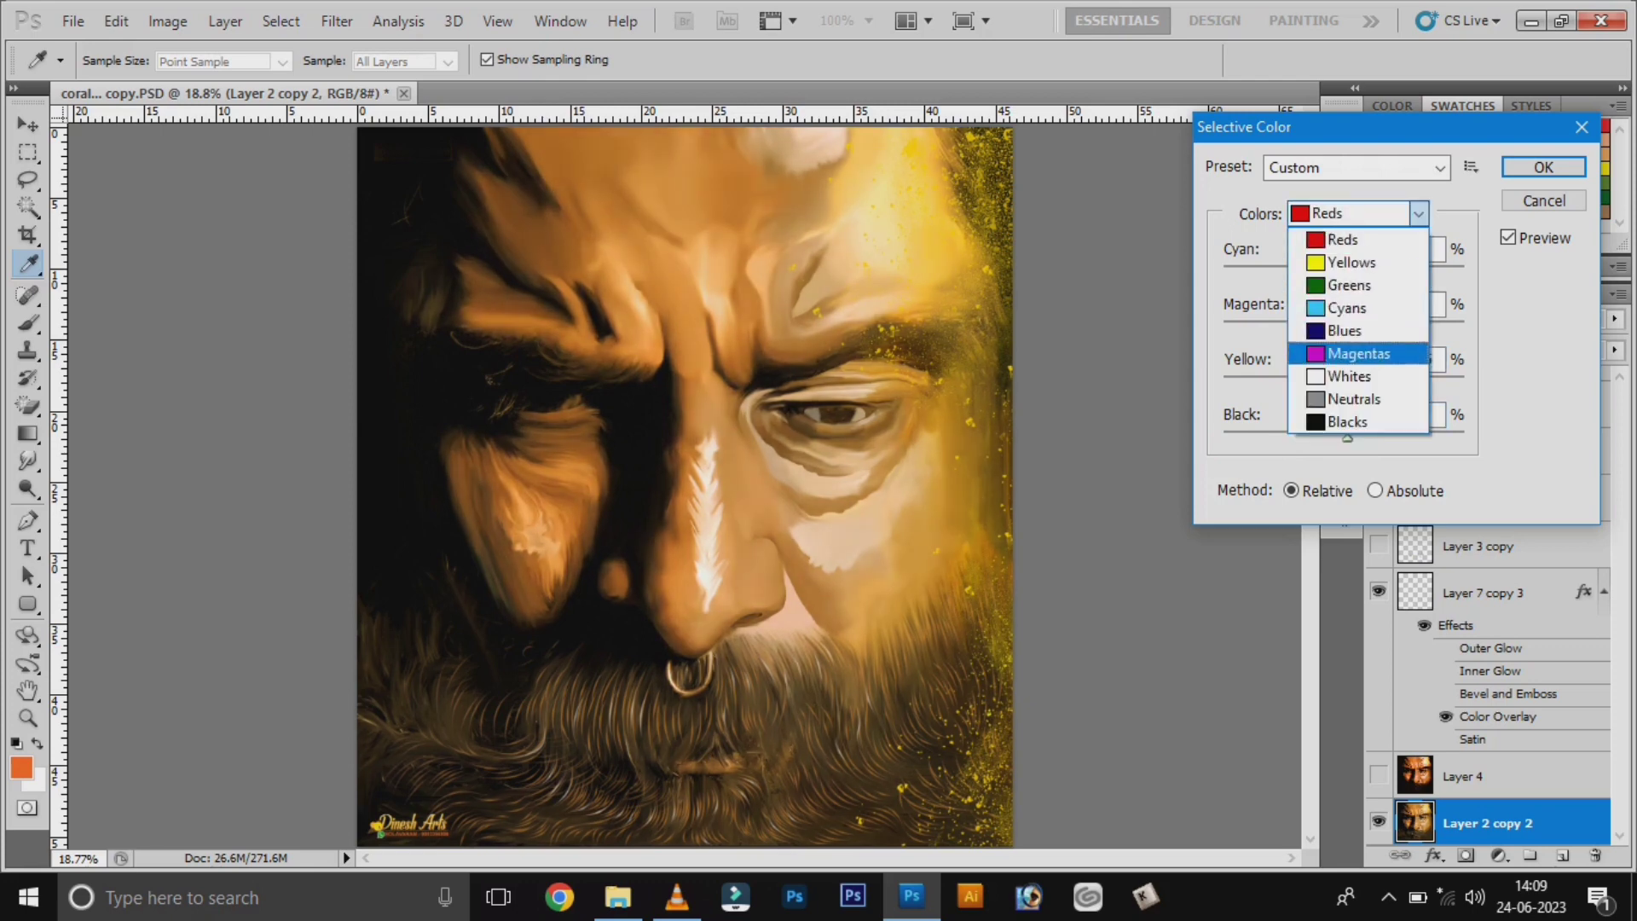
{"action": "left_click", "coordinate": [1354, 398]}
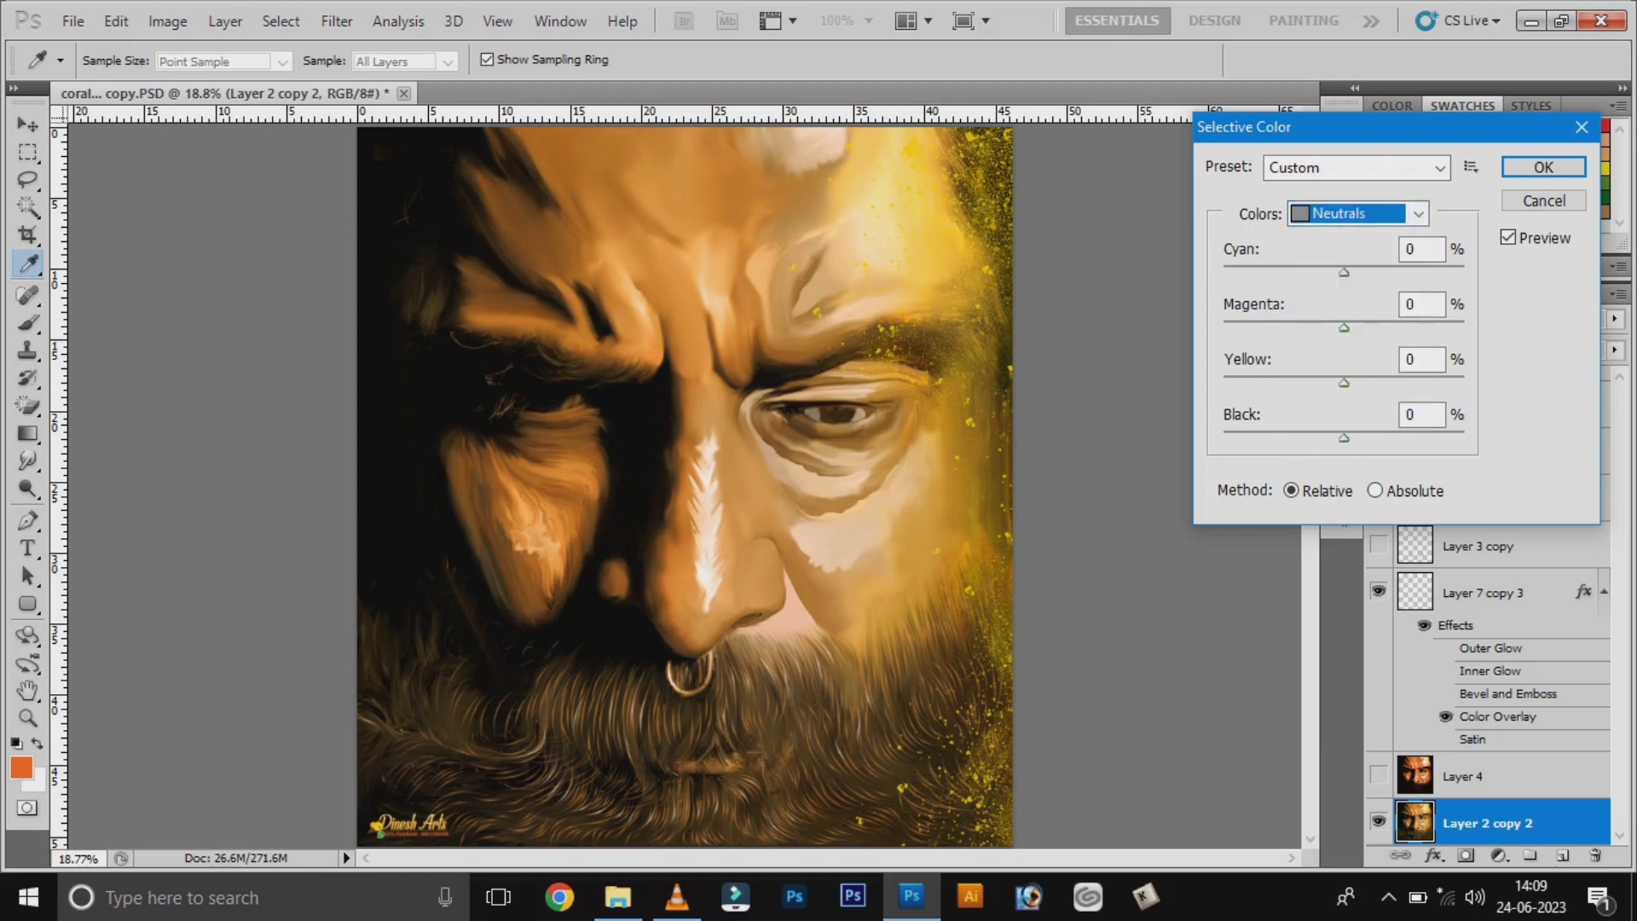
{"action": "type", "text": "33"}
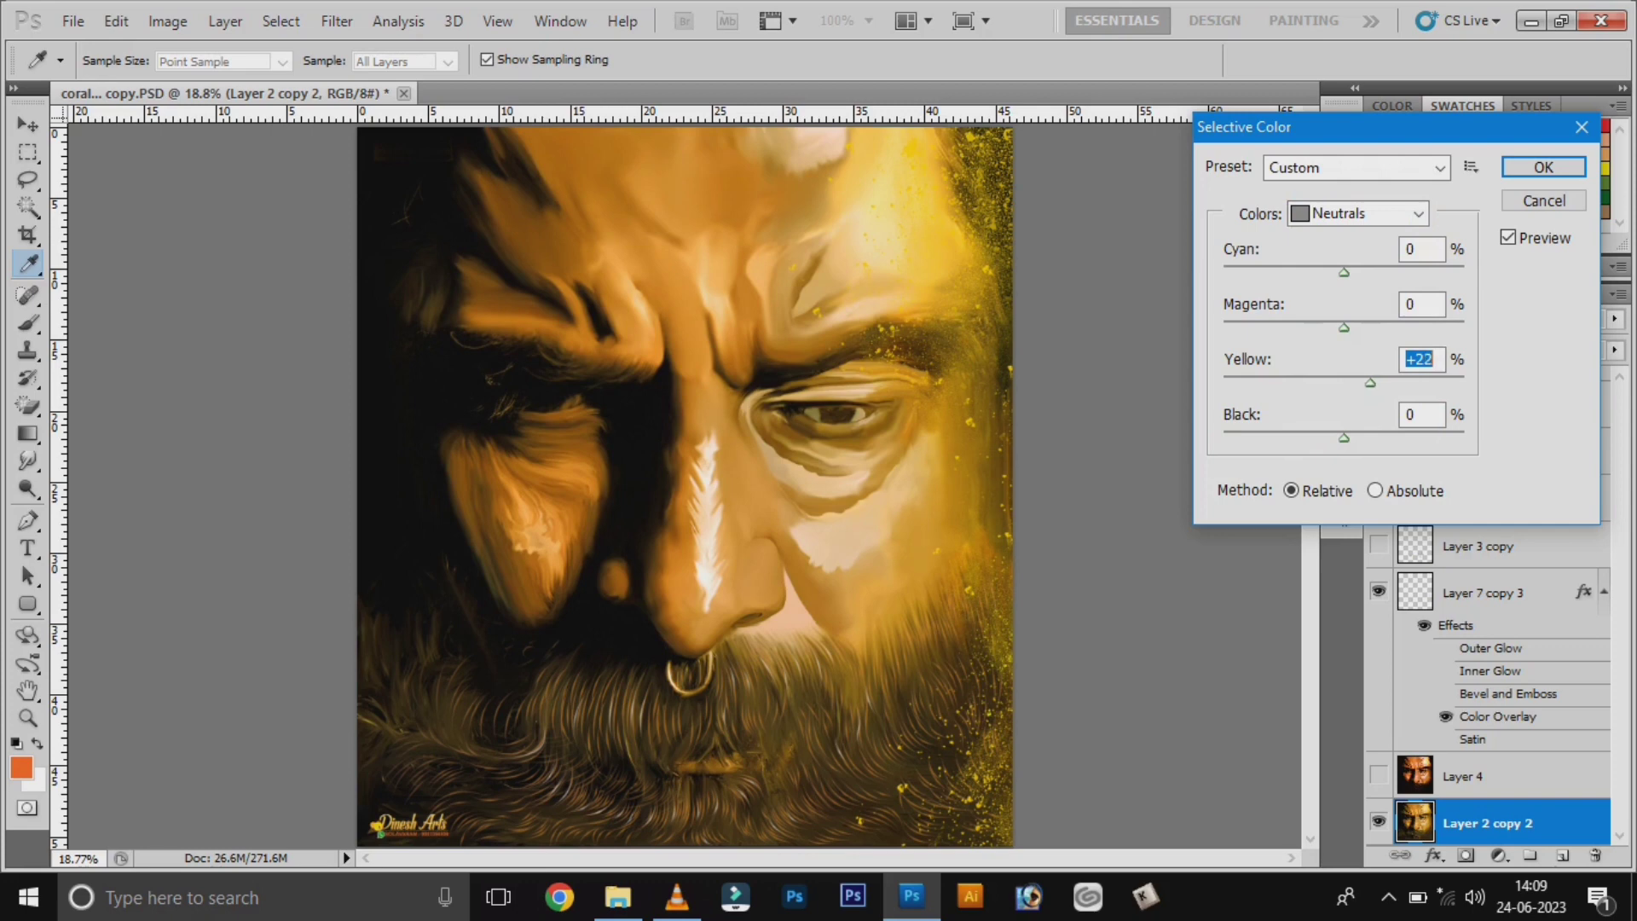
{"action": "type", "text": "9"}
{"action": "key", "text": "shift+Tab"}
{"action": "type", "text": "22"}
{"action": "type", "text": "-14"}
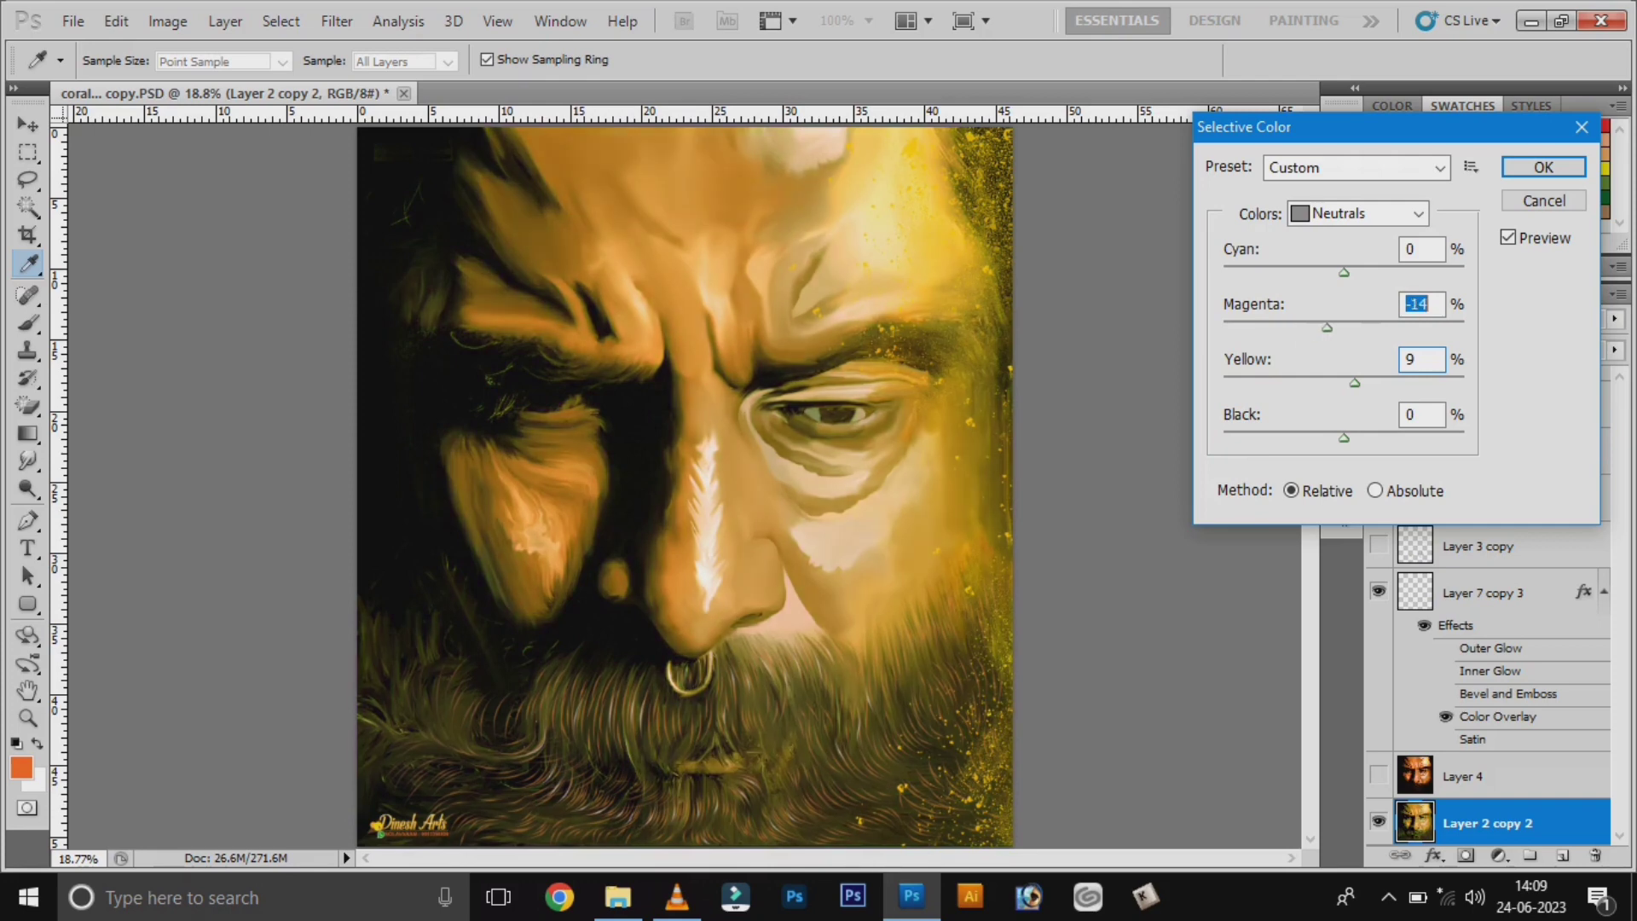
{"action": "type", "text": "3"}
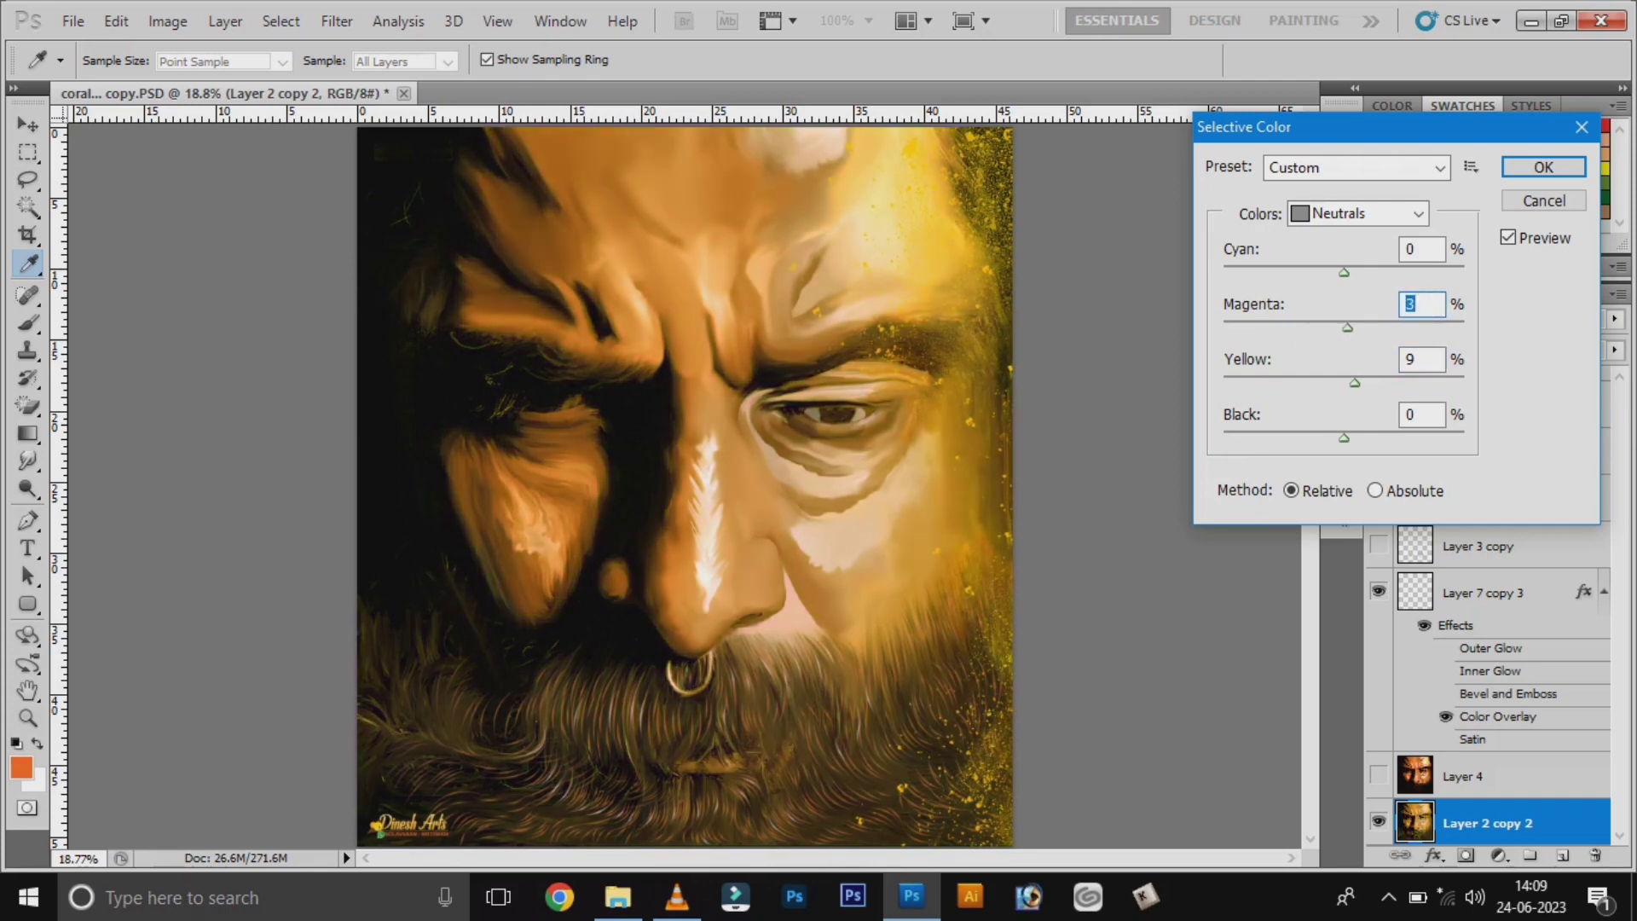
{"action": "key", "text": "shift+Tab"}
{"action": "type", "text": "-13"}
{"action": "key", "text": "Return"}
{"action": "key", "text": "v"}
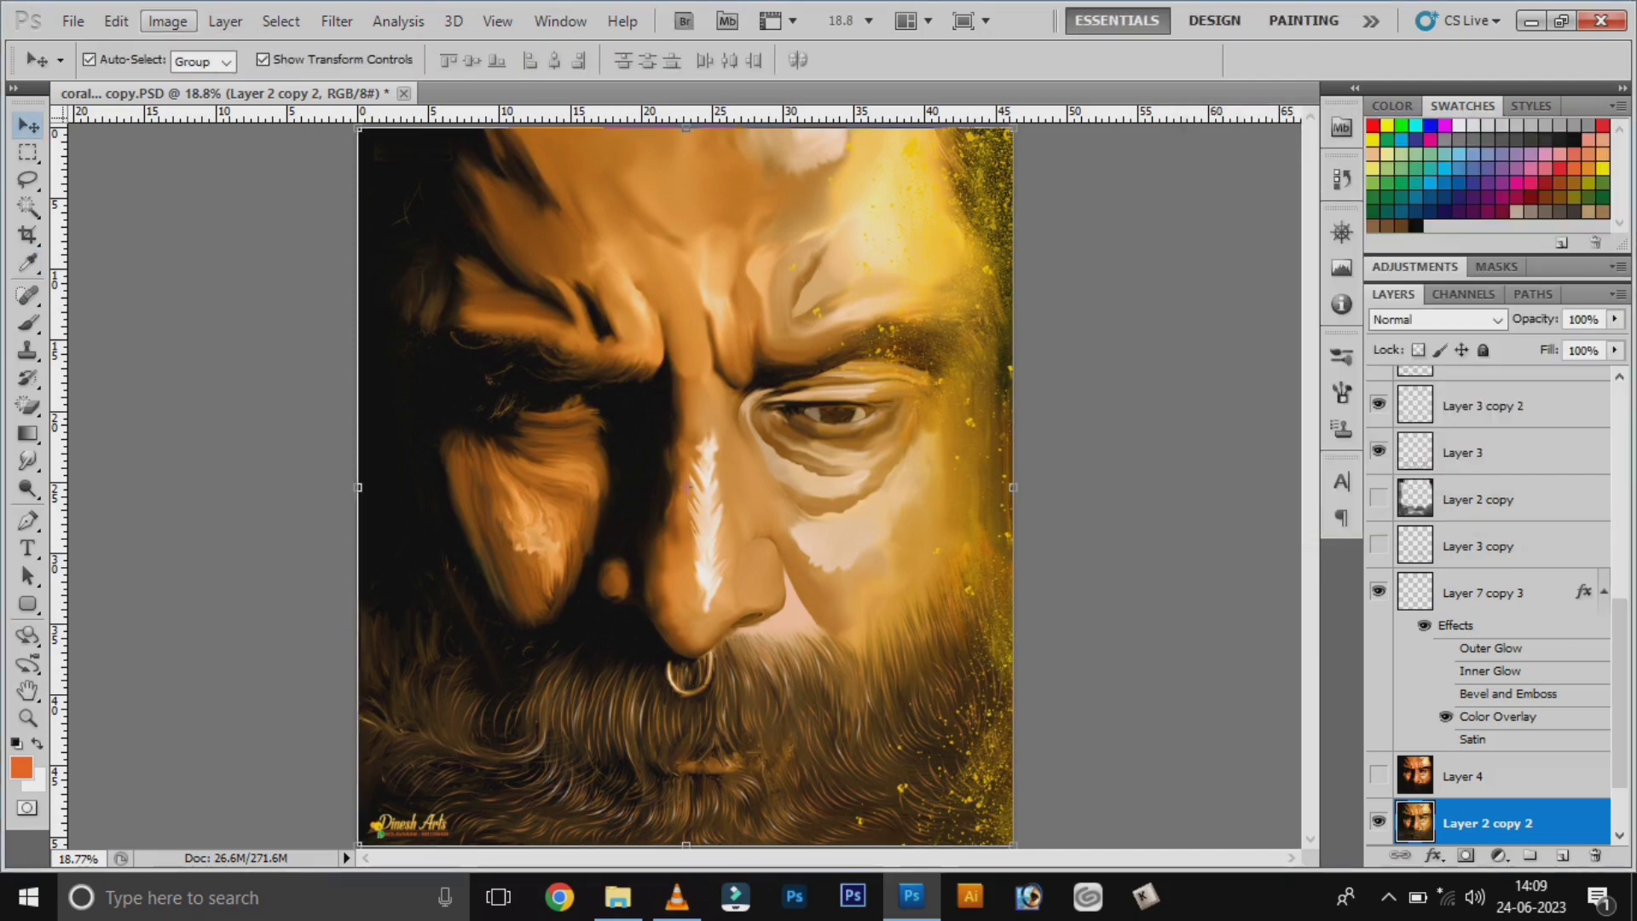
Make a Select > Color Range selection using the Highlights preset
{"action": "left_click", "coordinate": [168, 22]}
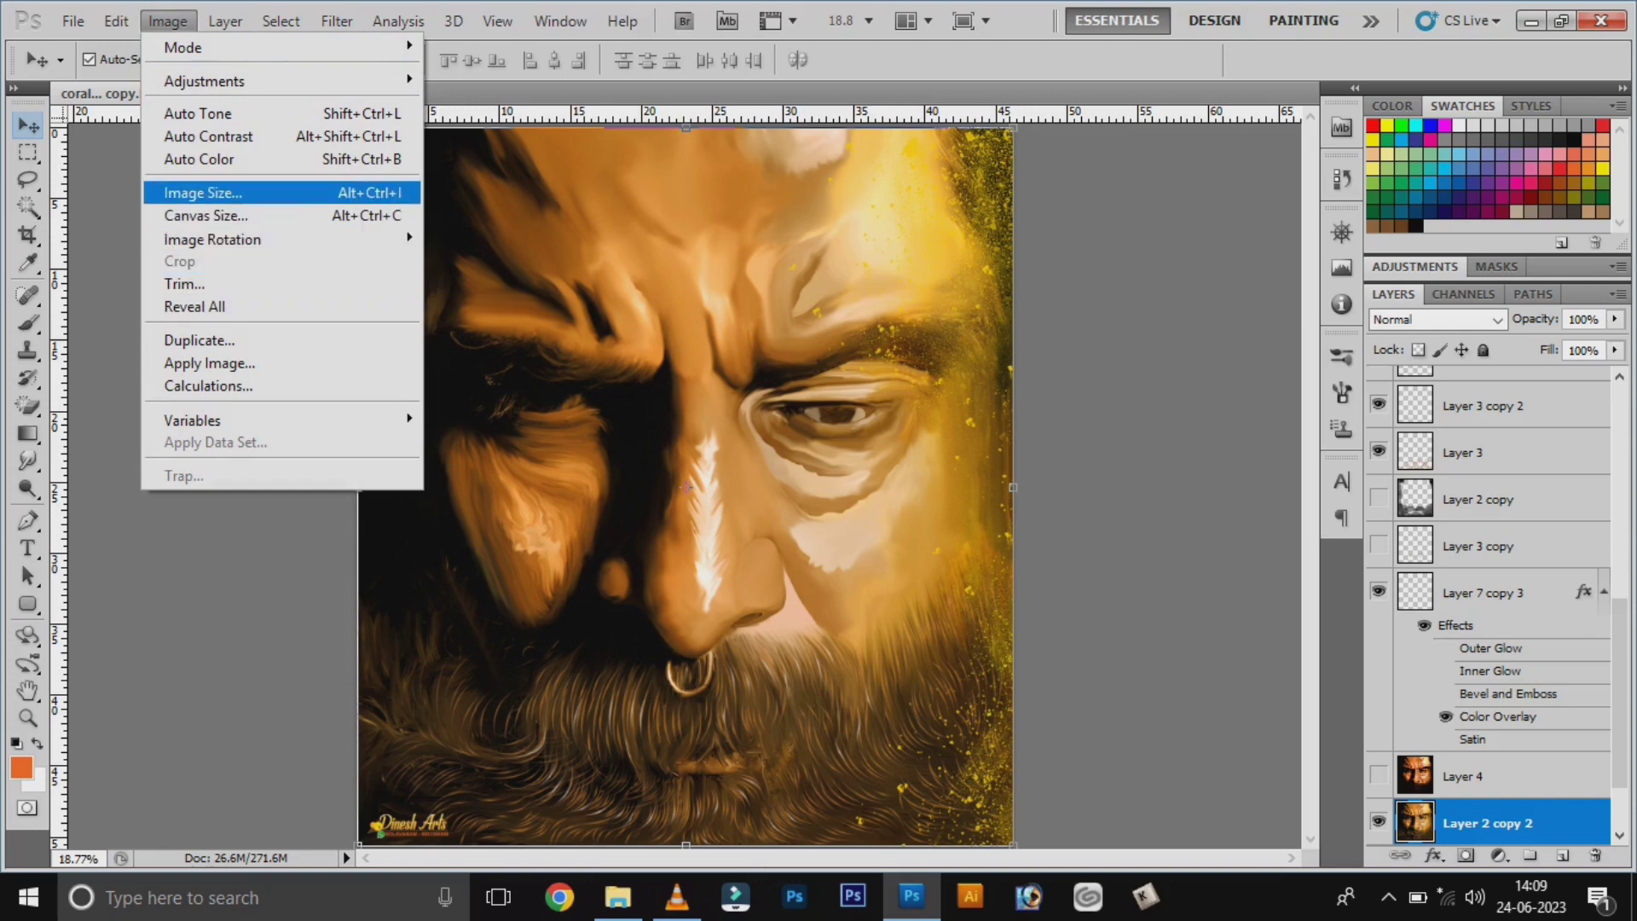
{"action": "left_click", "coordinate": [205, 306]}
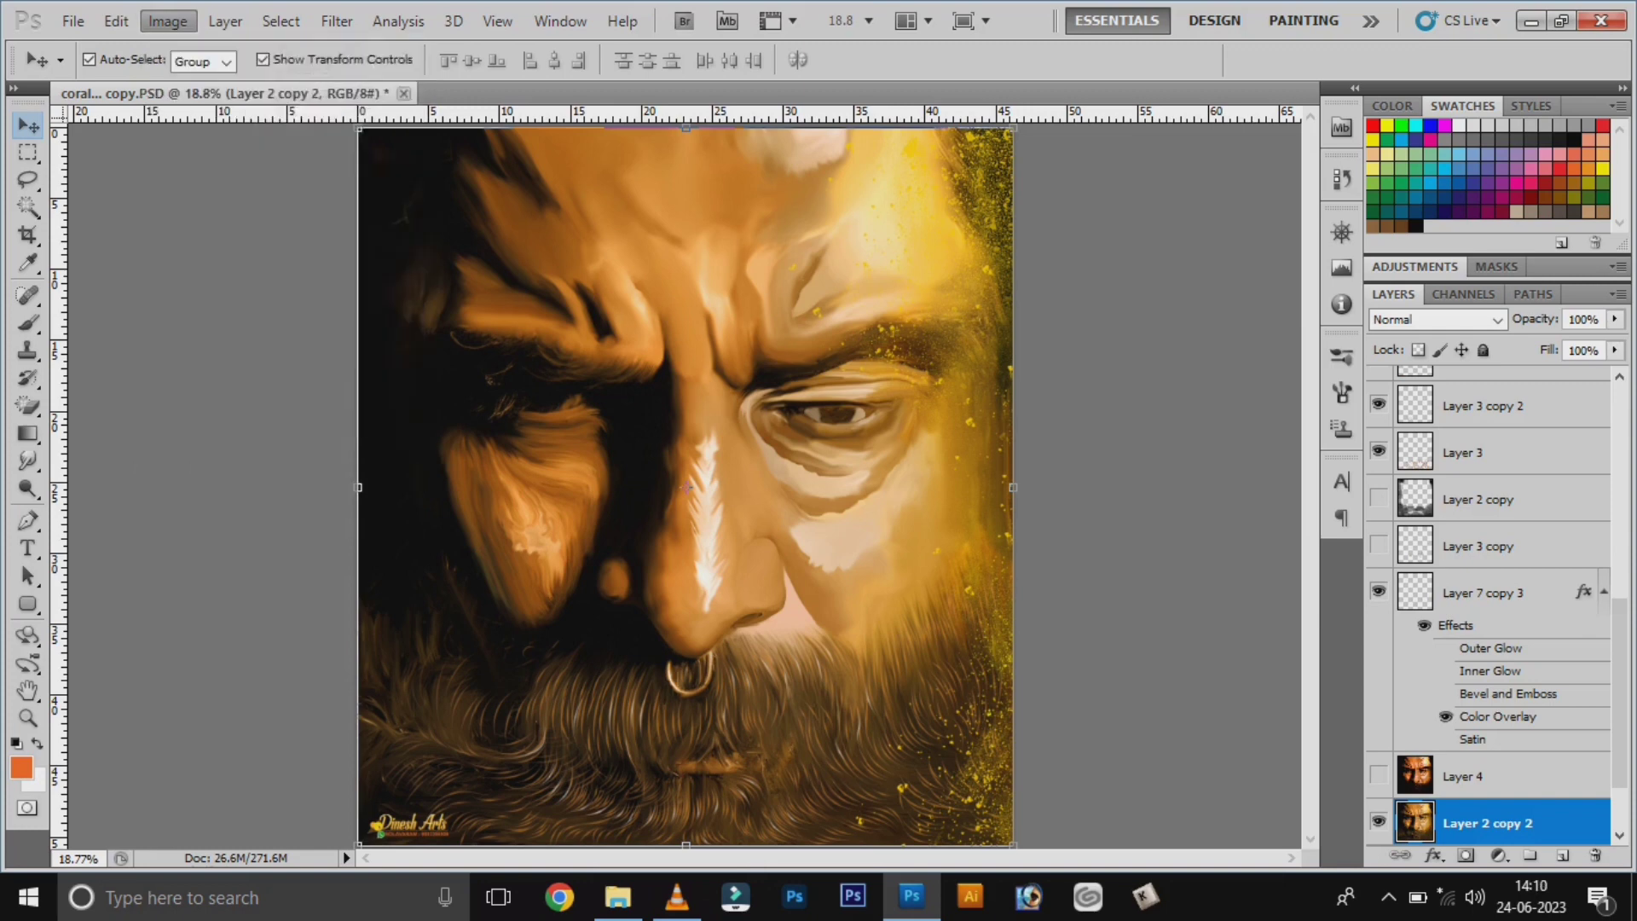
{"action": "left_click", "coordinate": [280, 21]}
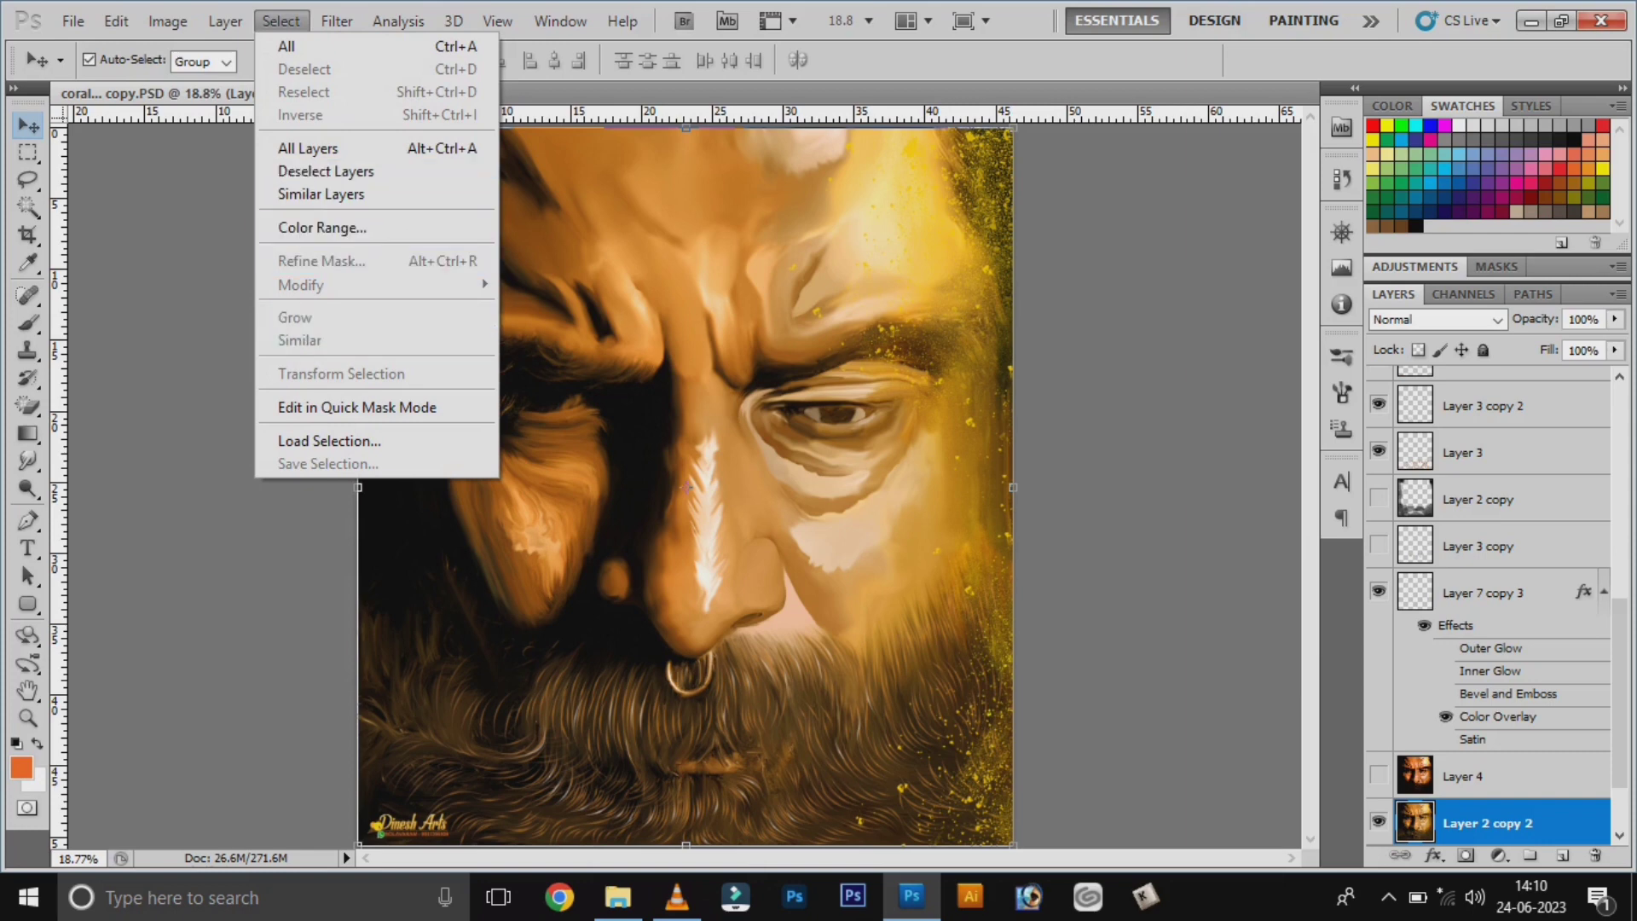
{"action": "left_click", "coordinate": [322, 228]}
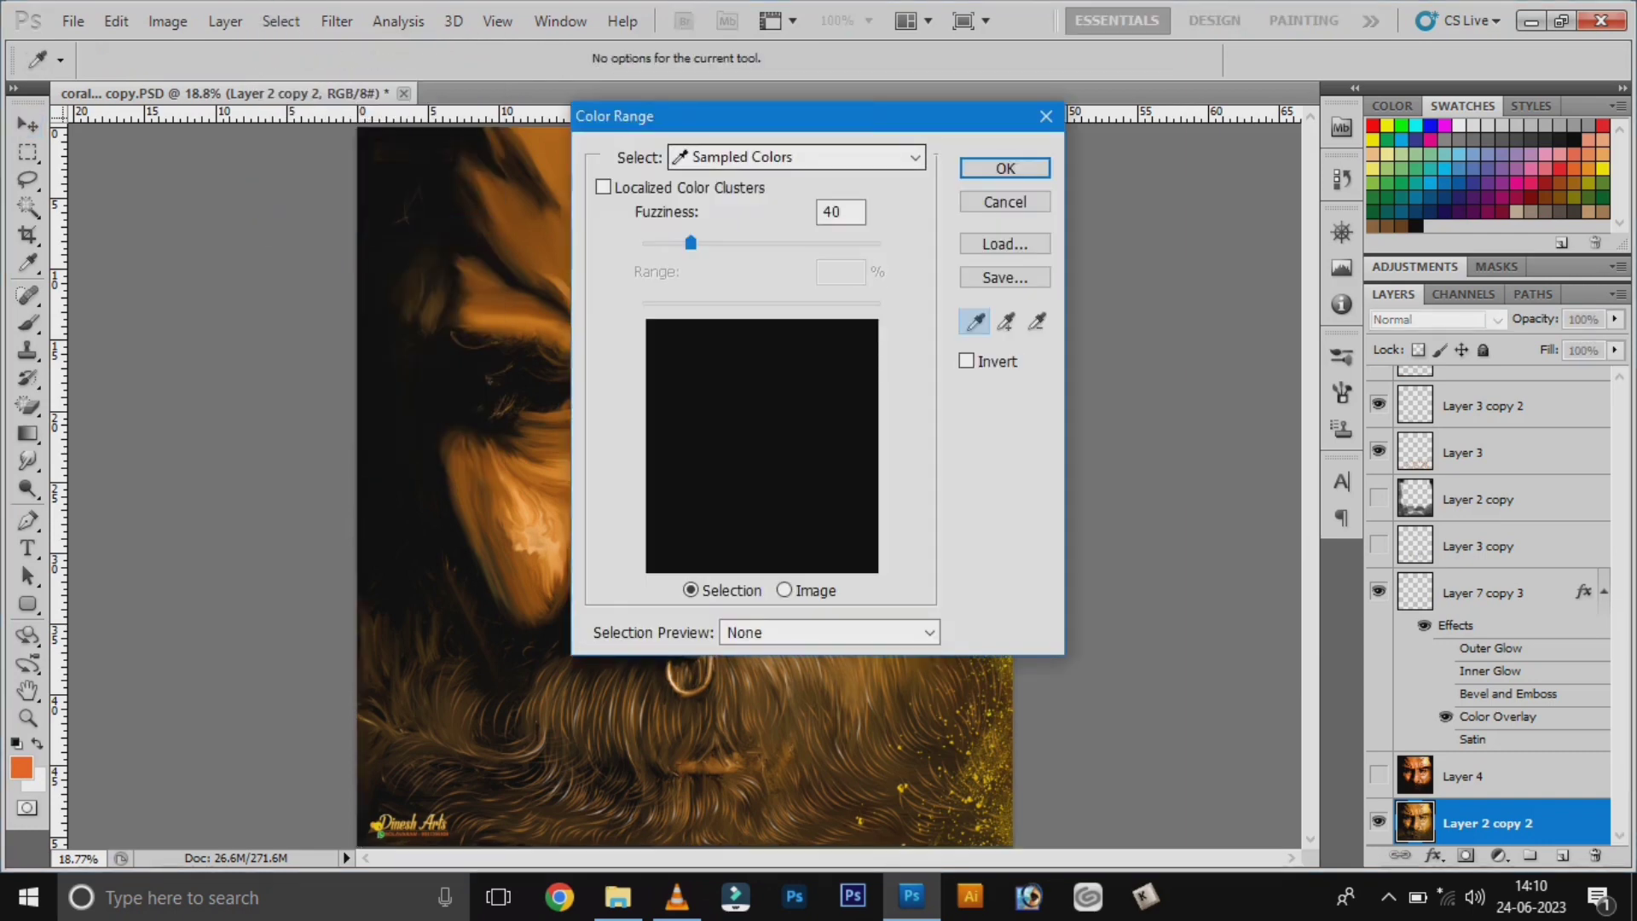
{"action": "left_click", "coordinate": [793, 156]}
{"action": "left_click", "coordinate": [738, 388]}
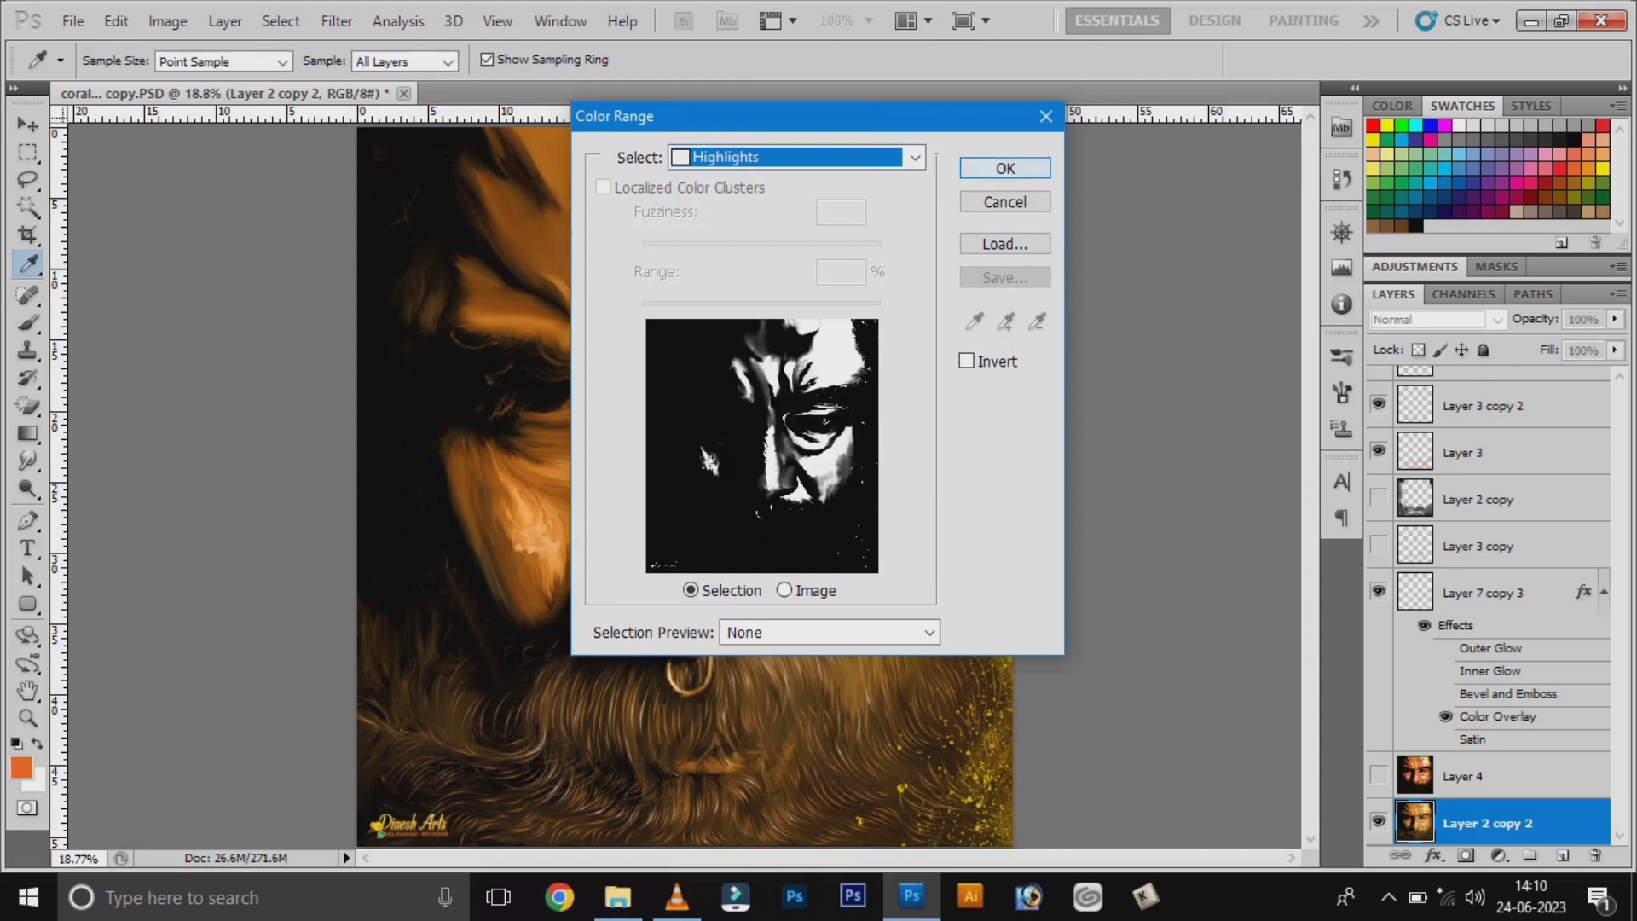
{"action": "left_click", "coordinate": [1005, 168]}
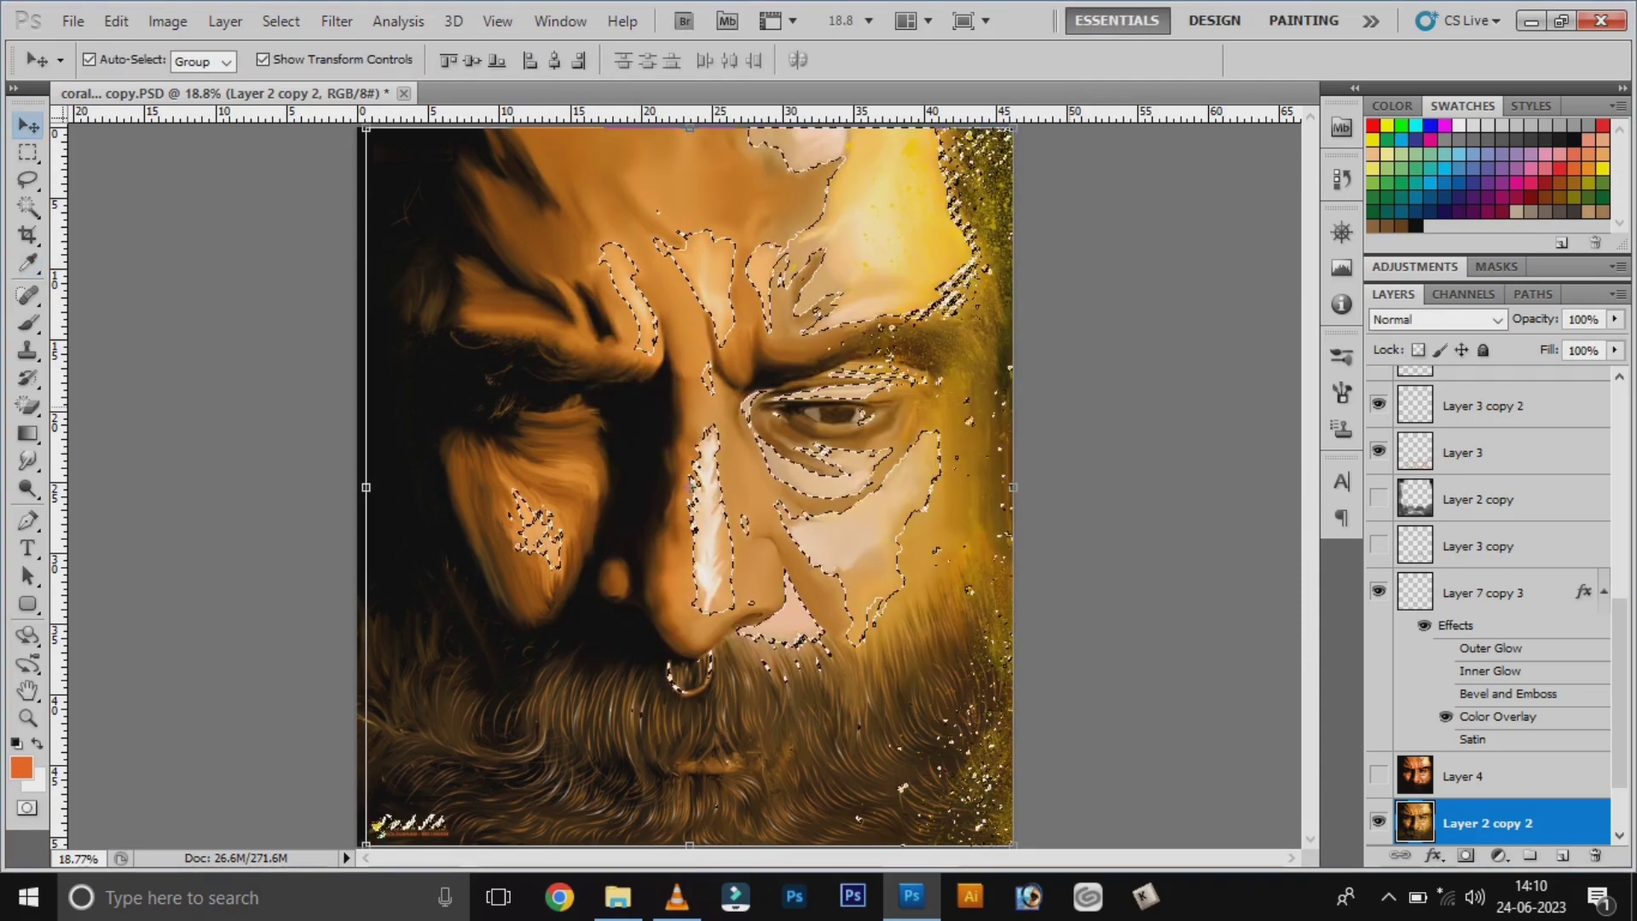
Set Color Balance midtones on the highlight selection to about +24, -18, +37
{"action": "key", "text": "ctrl+b"}
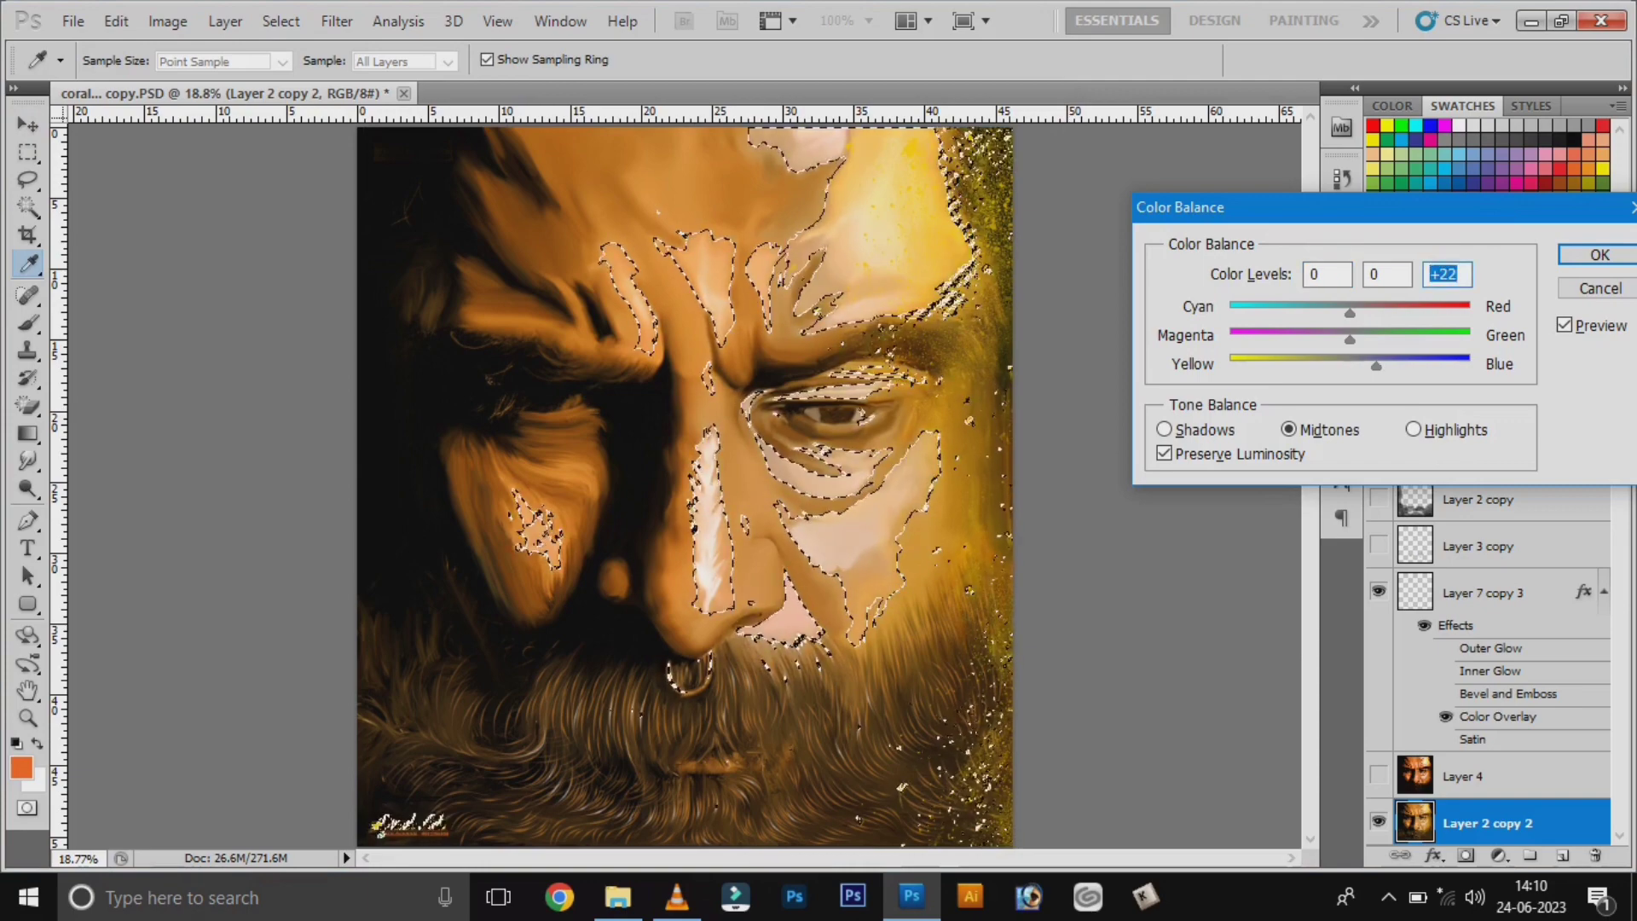
{"action": "key", "text": "Tab"}
{"action": "key", "text": "Tab"}
{"action": "type", "text": "54"}
{"action": "key", "text": "Down"}
{"action": "key", "text": "Down"}
{"action": "key", "text": "Down"}
{"action": "key", "text": "Down"}
{"action": "key", "text": "Down"}
{"action": "key", "text": "Down"}
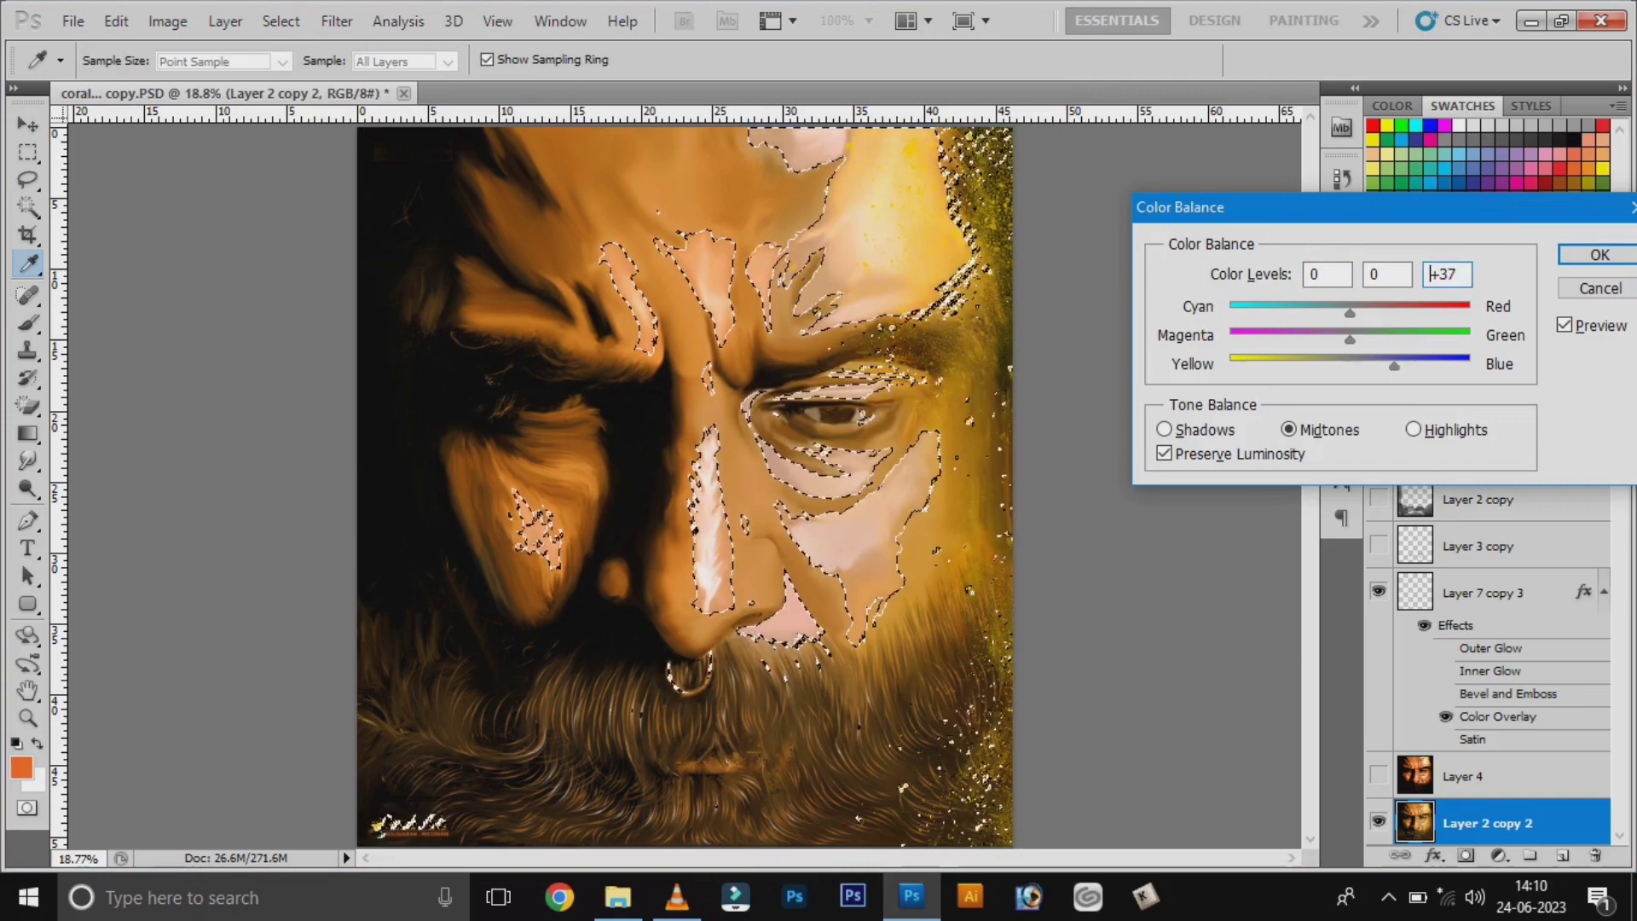
{"action": "key", "text": "shift+Tab"}
{"action": "type", "text": "-14"}
{"action": "key", "text": "Tab"}
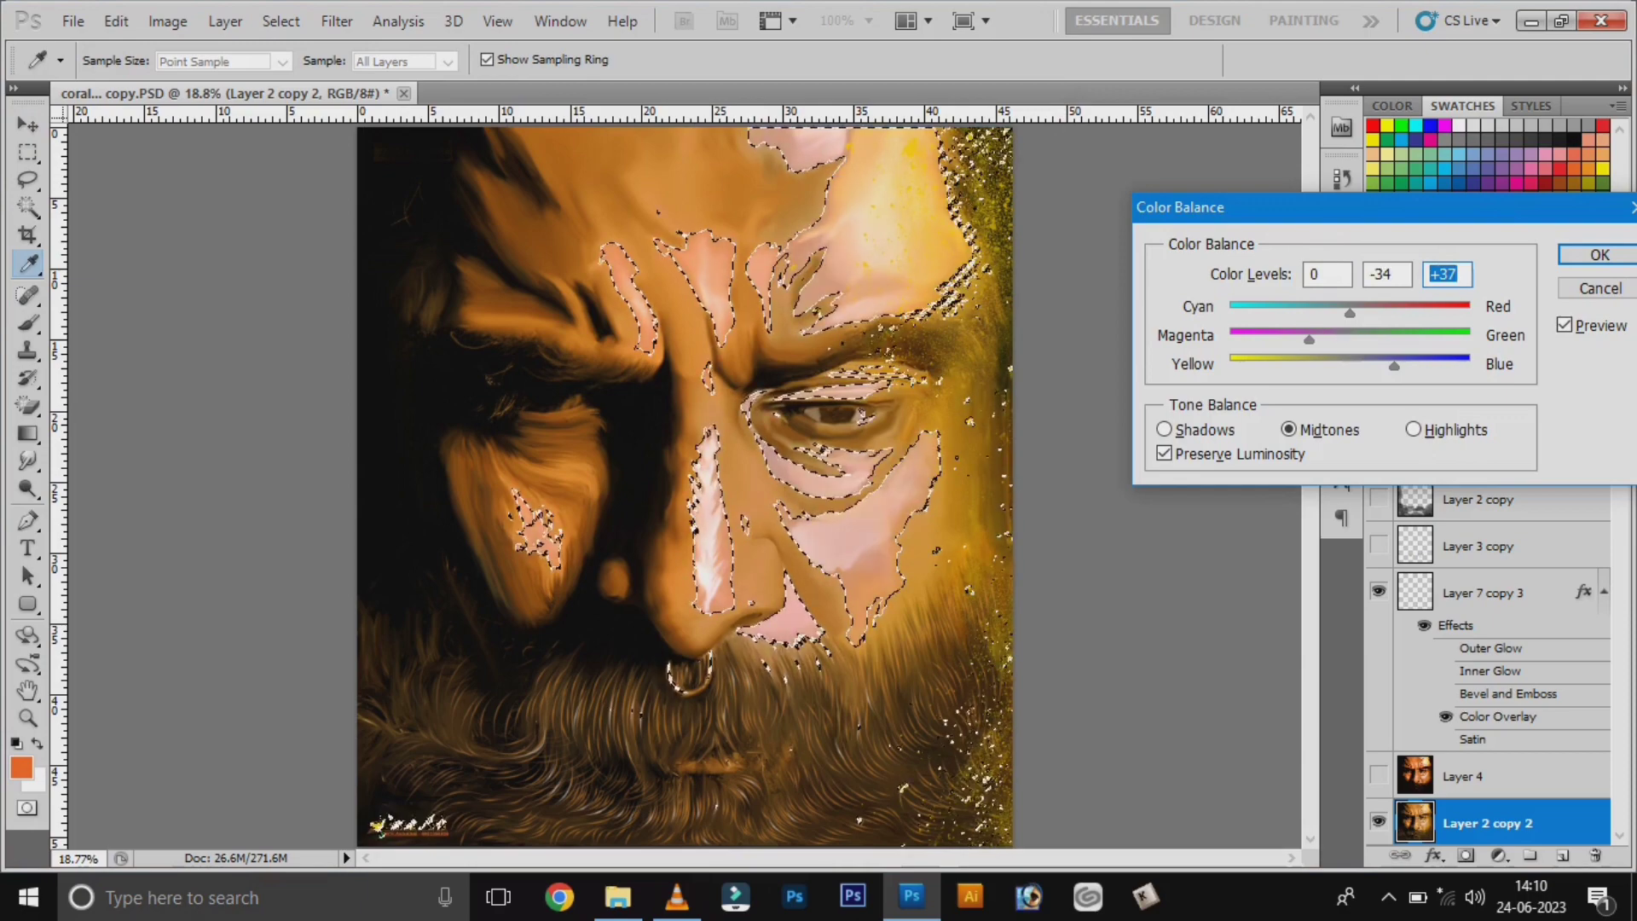
{"action": "key", "text": "shift+Tab"}
{"action": "key", "text": "Up"}
{"action": "key", "text": "Up"}
{"action": "key", "text": "Up"}
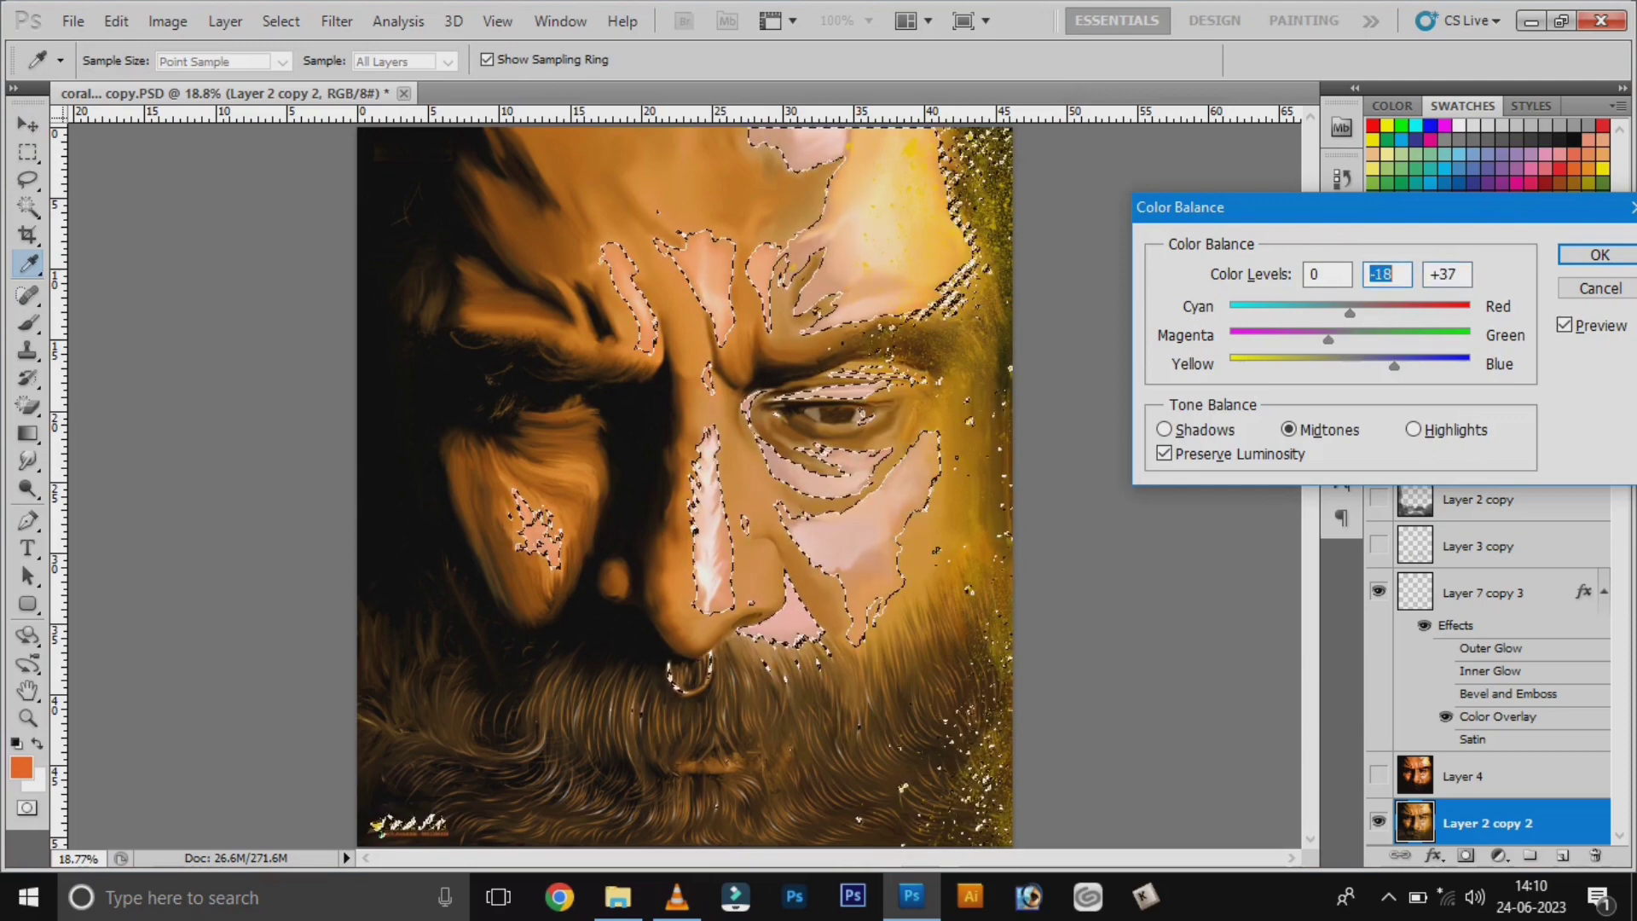
{"action": "key", "text": "shift+Tab"}
{"action": "key", "text": "Up"}
{"action": "key", "text": "Up"}
{"action": "key", "text": "Up"}
{"action": "key", "text": "Up"}
{"action": "key", "text": "Up"}
{"action": "key", "text": "Up"}
{"action": "key", "text": "Tab"}
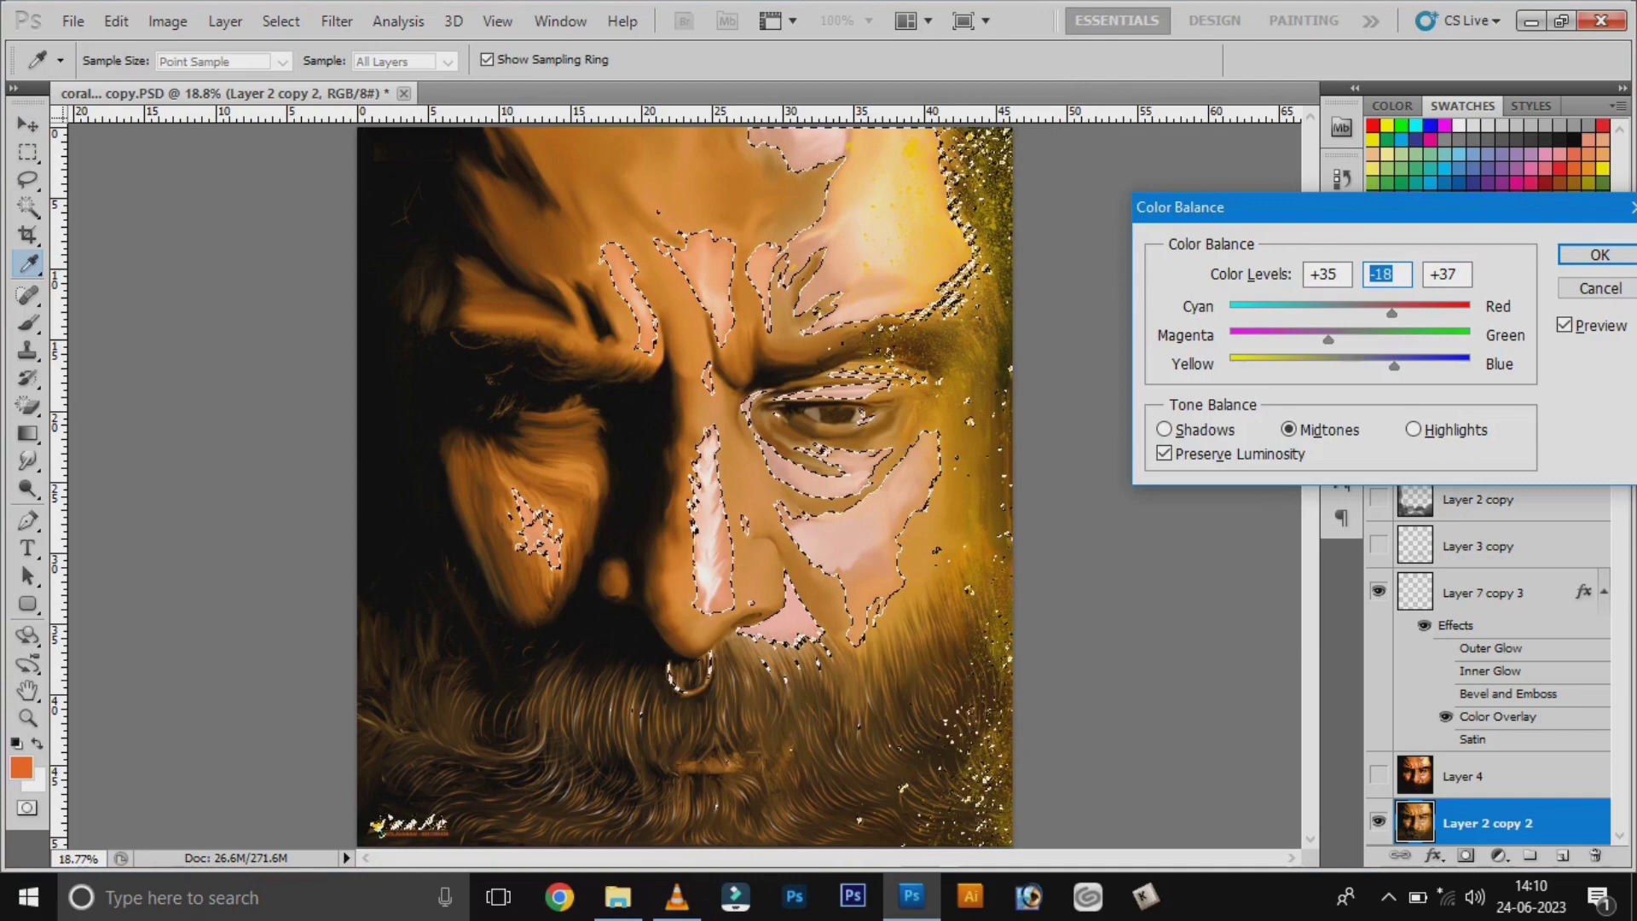
{"action": "left_click_drag", "start_coordinate": [1391, 313], "coordinate": [1383, 312]}
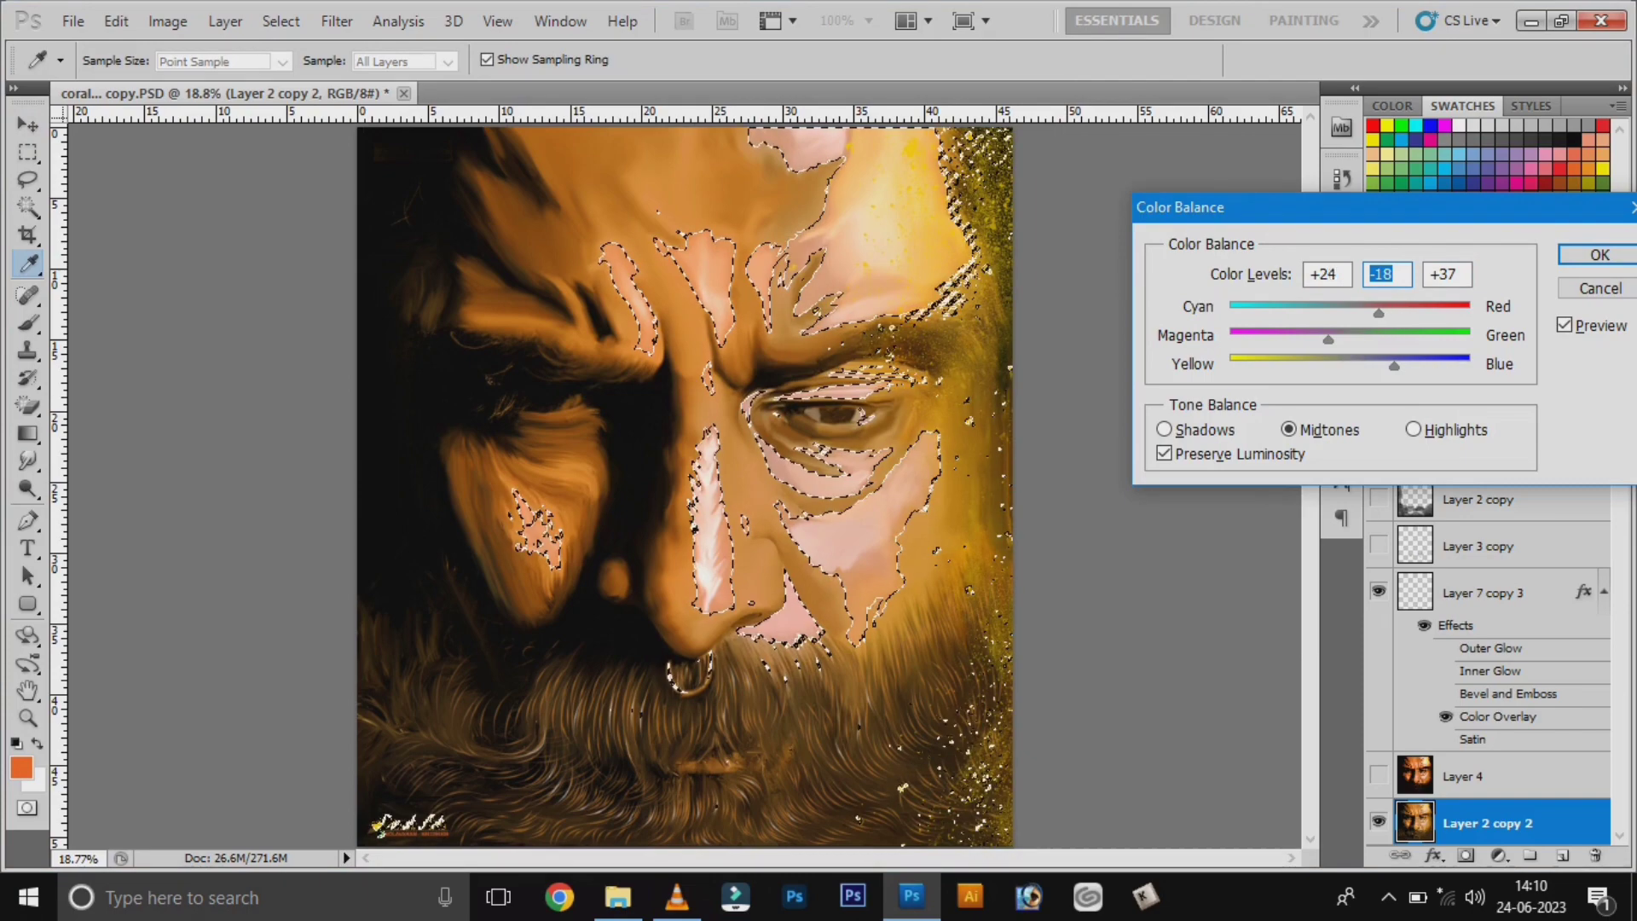
Set the highlights to 0, -9, +6, apply, and deselect
{"action": "key", "text": "alt+h"}
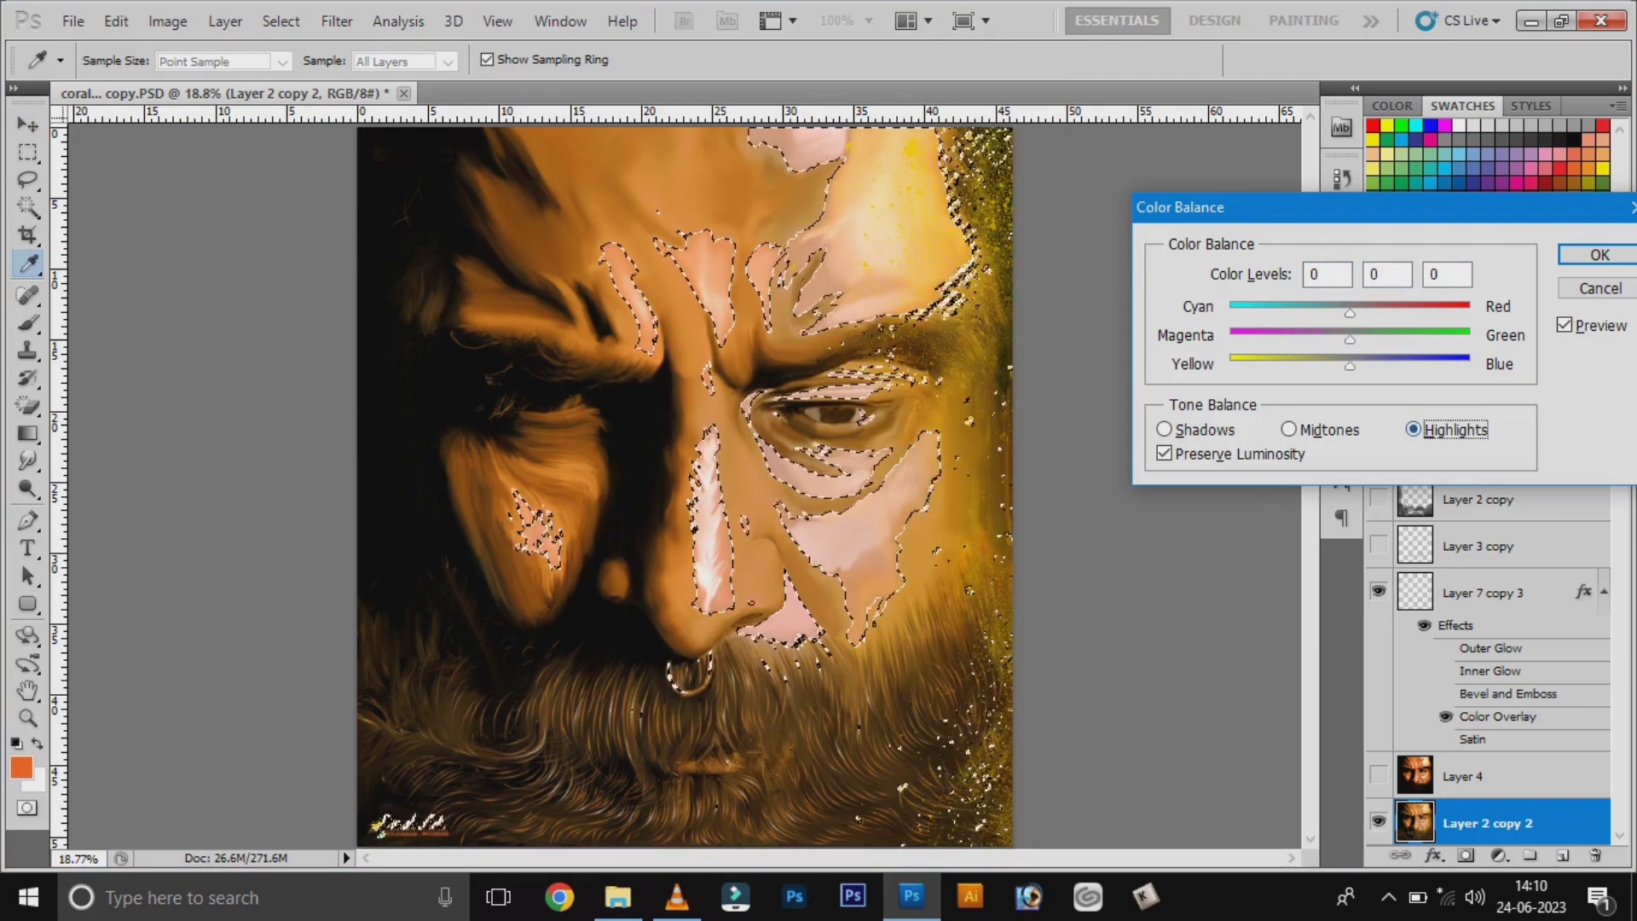
{"action": "key", "text": "Up"}
{"action": "key", "text": "Up"}
{"action": "key", "text": "Up"}
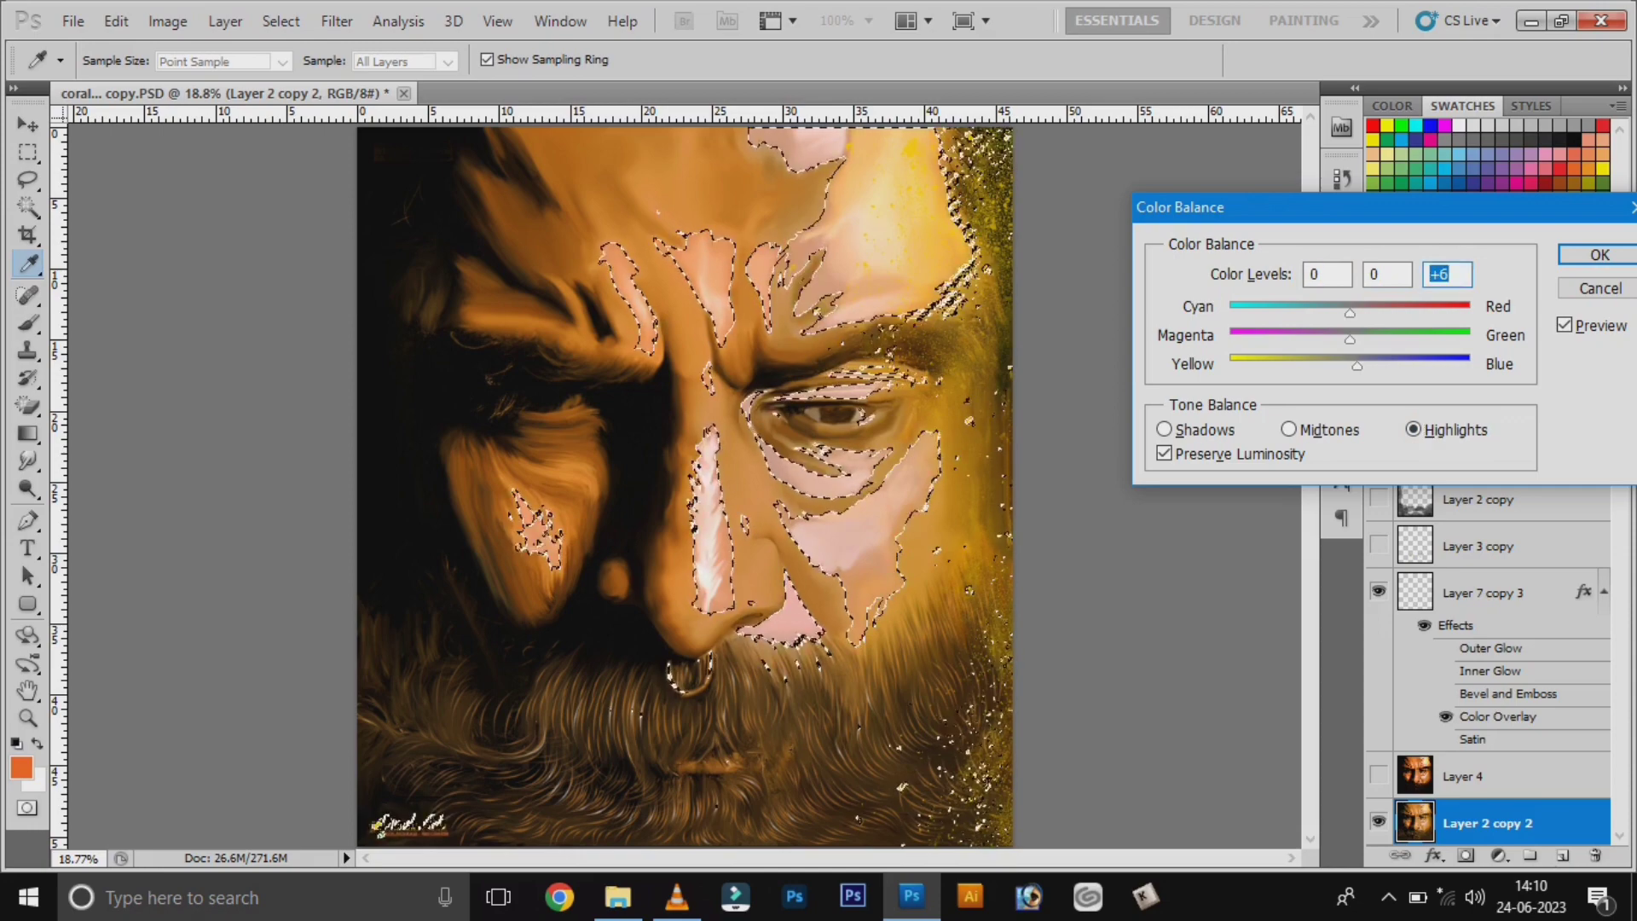
{"action": "key", "text": "shift+Tab"}
{"action": "key", "text": "Down"}
{"action": "key", "text": "Down"}
{"action": "key", "text": "Down"}
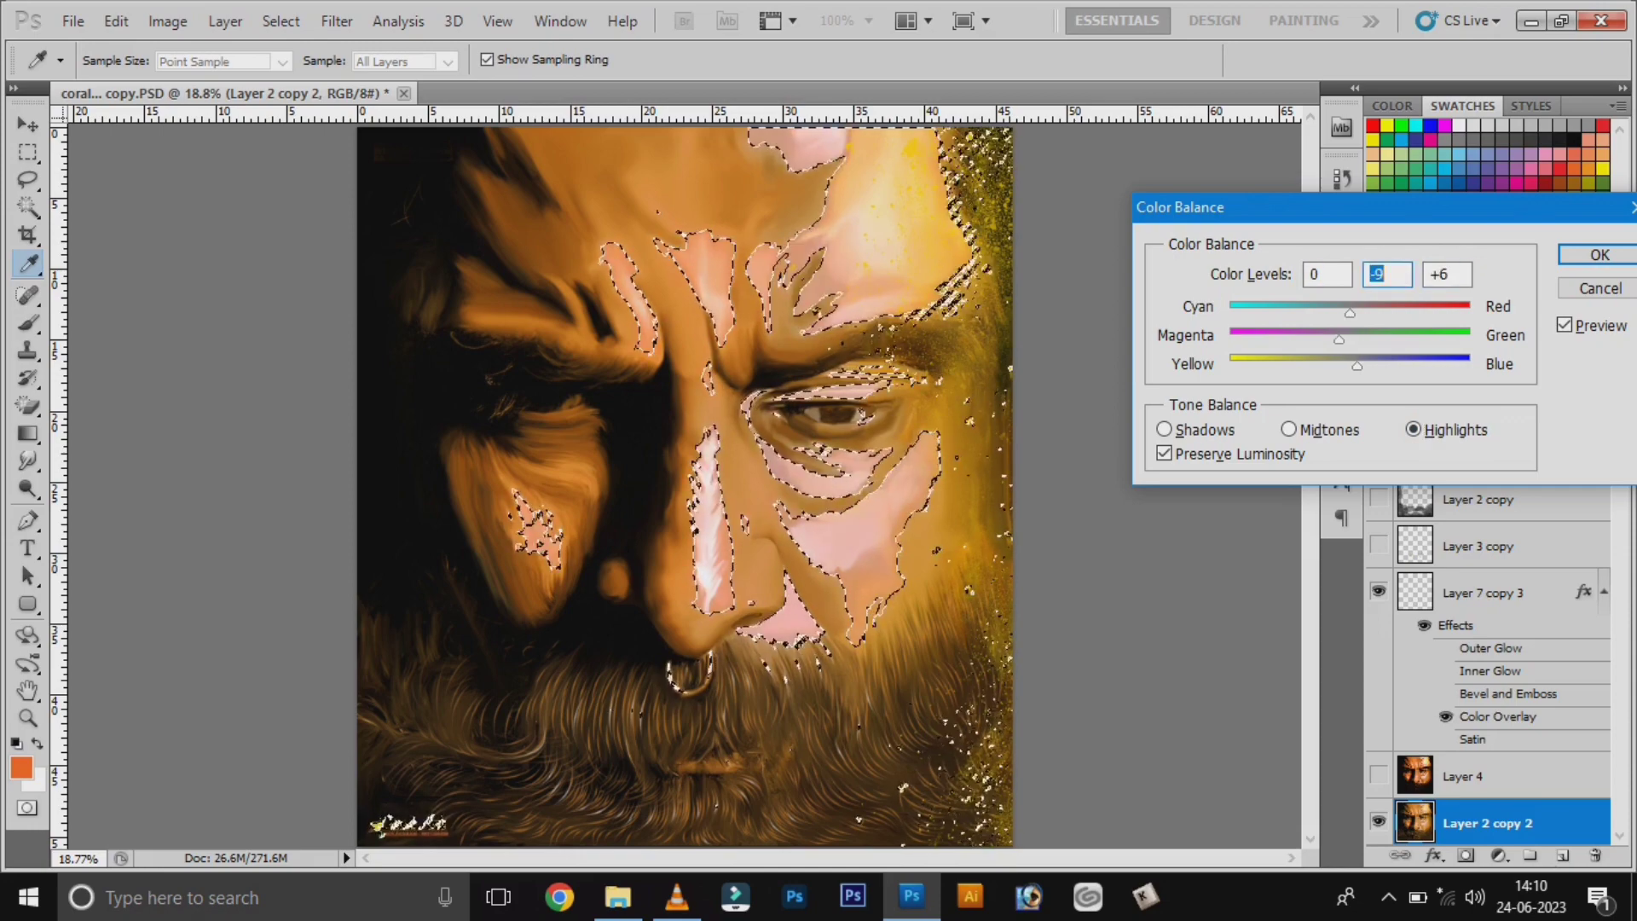
{"action": "key", "text": "Return"}
{"action": "key", "text": "v"}
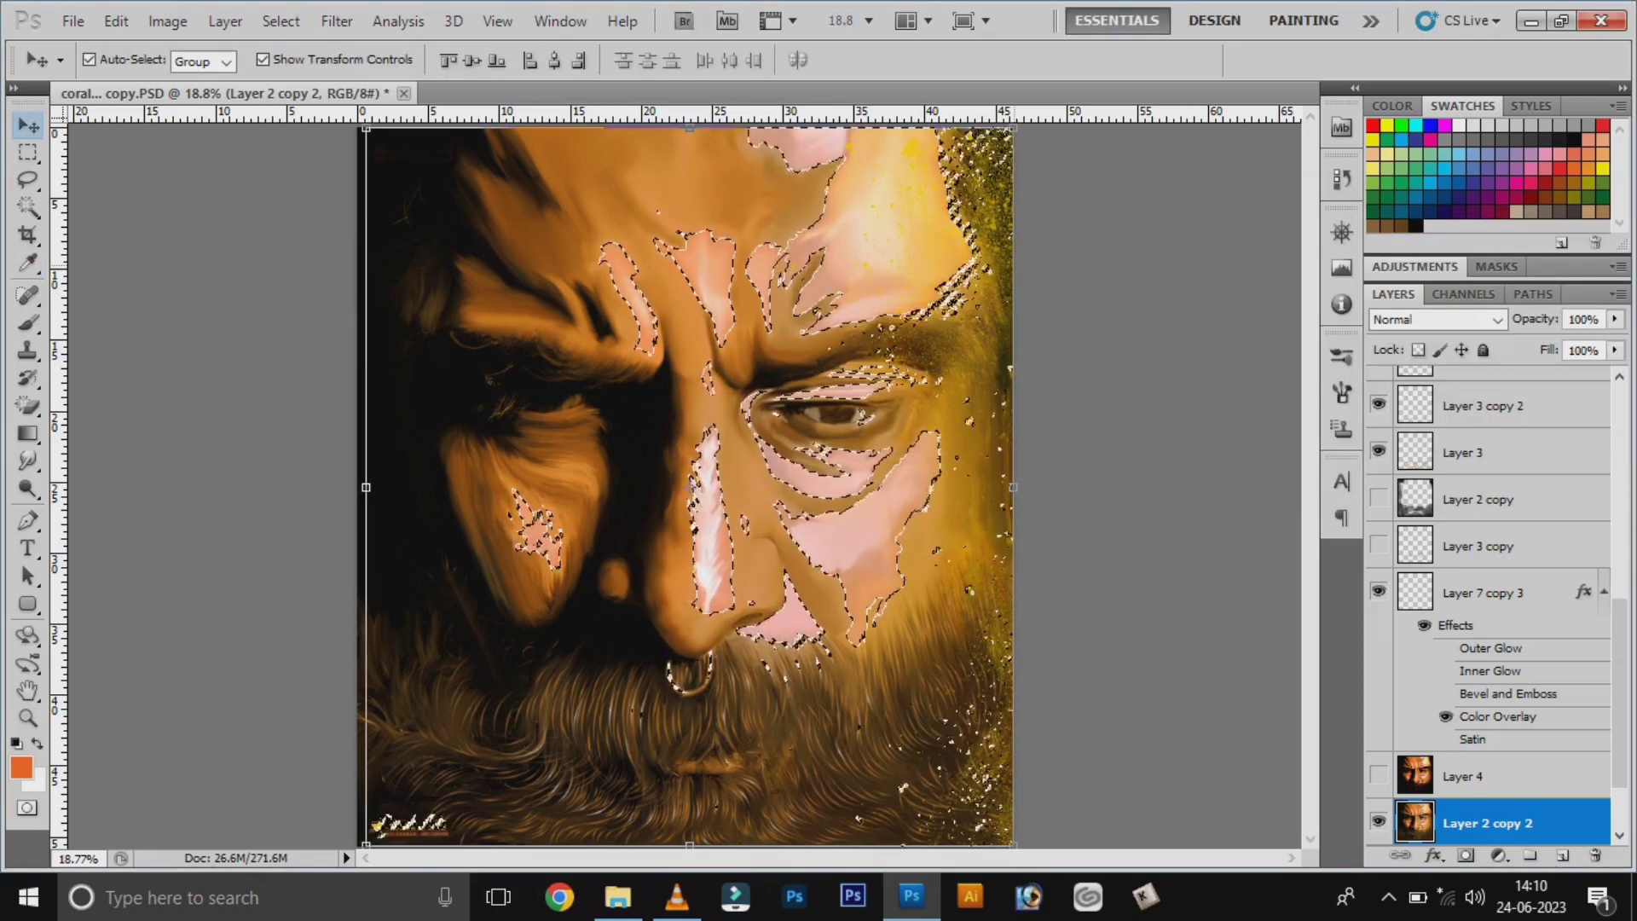
{"action": "key", "text": "ctrl+d"}
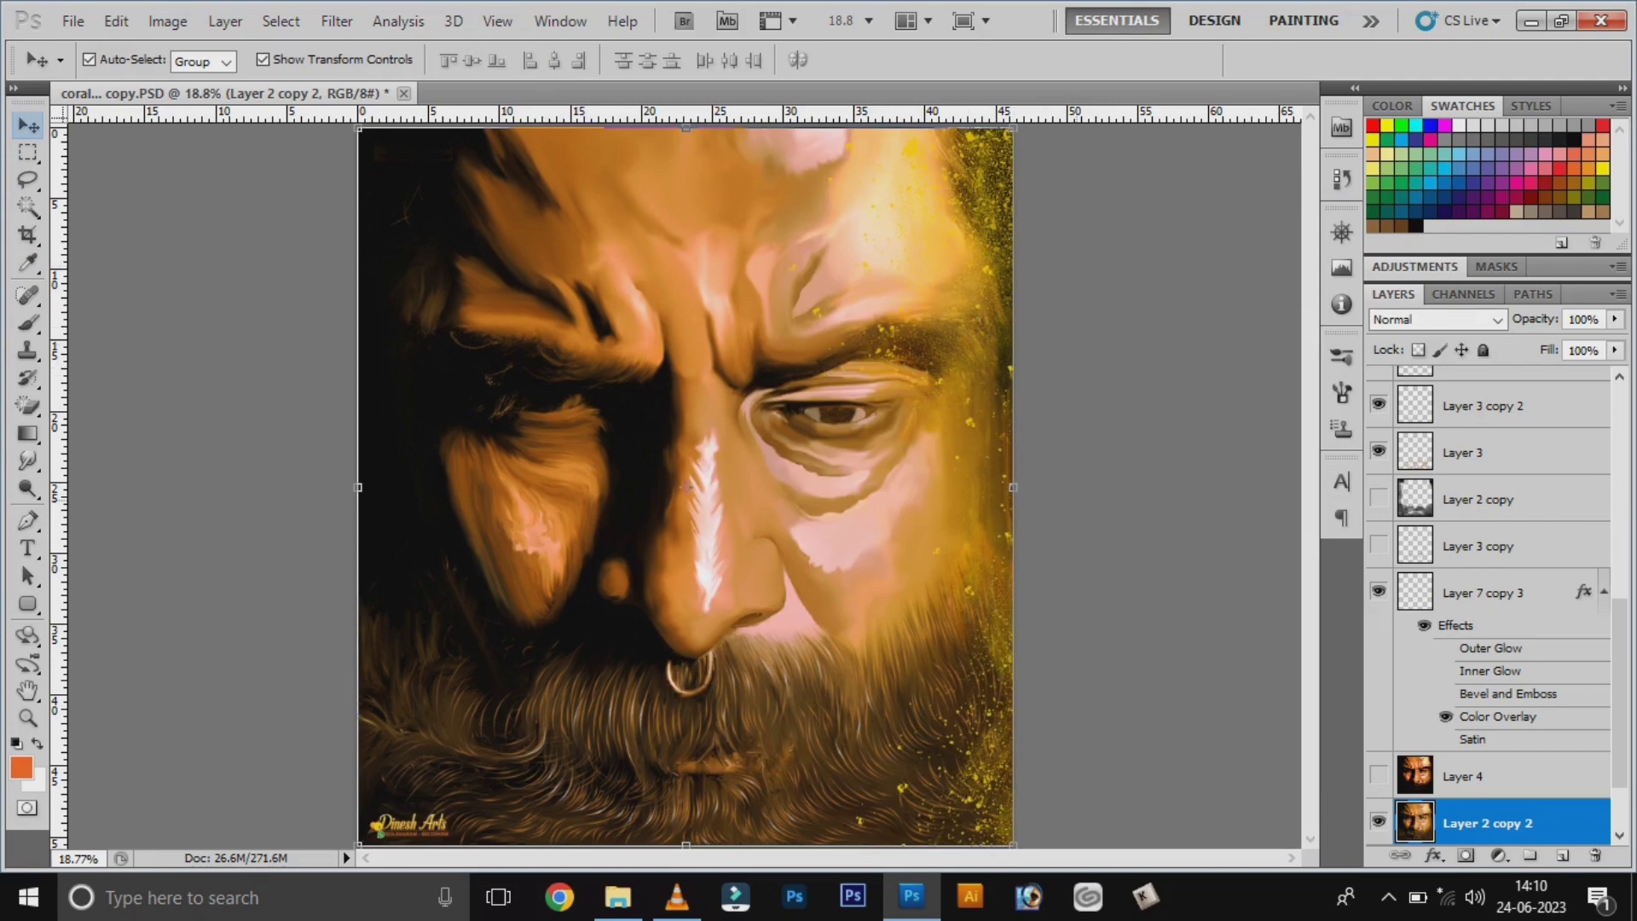
Apply Color Balance with midtones blue +10 and highlights magenta -13
{"action": "key", "text": "ctrl+b"}
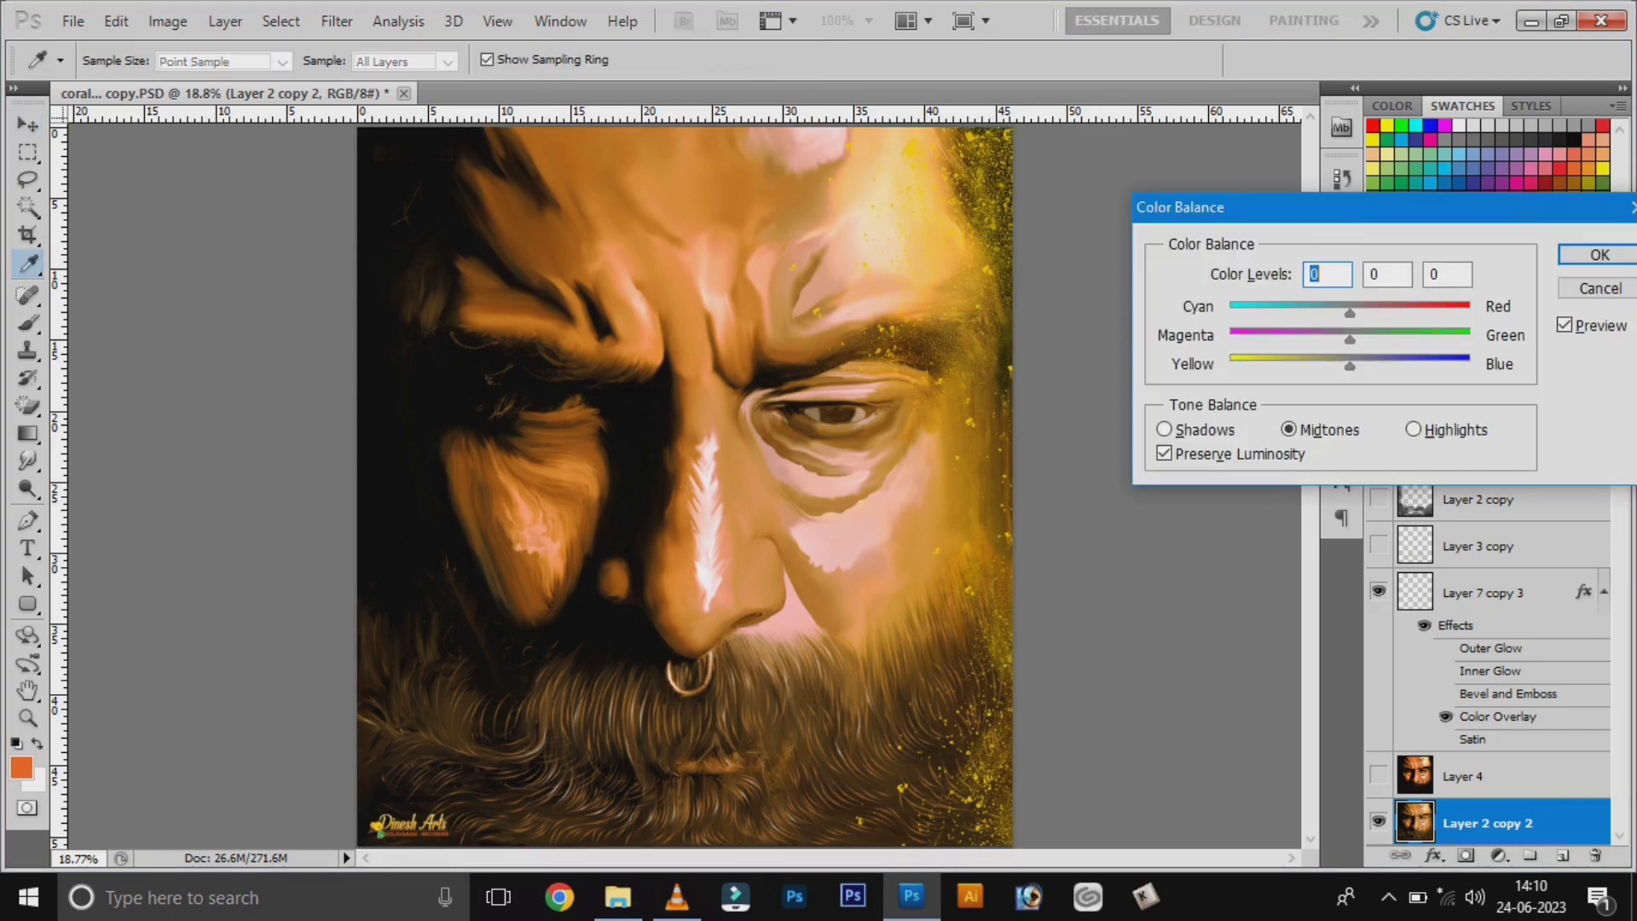
{"action": "mouse_move", "coordinate": [1350, 365]}
{"action": "left_mouse_down"}
{"action": "mouse_move", "coordinate": [1405, 366]}
{"action": "mouse_move", "coordinate": [1361, 365]}
{"action": "left_mouse_up"}
{"action": "double_click", "coordinate": [1430, 274]}
{"action": "key", "text": "alt+h"}
{"action": "type", "text": "-13"}
{"action": "double_click", "coordinate": [1372, 274]}
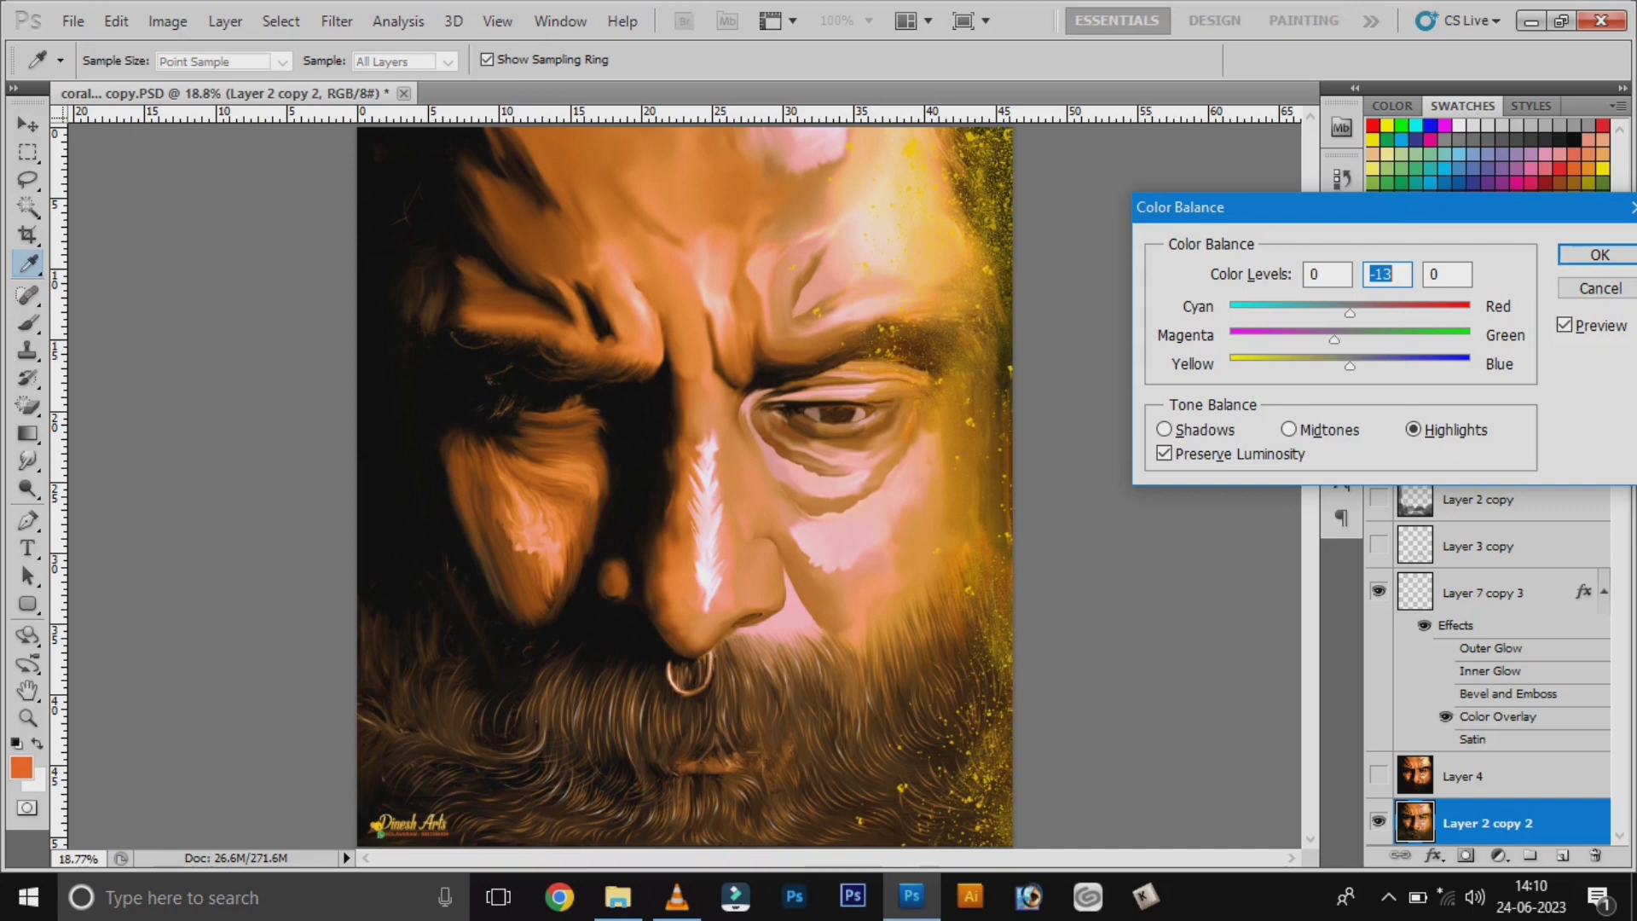
{"action": "key", "text": "Return"}
{"action": "key", "text": "v"}
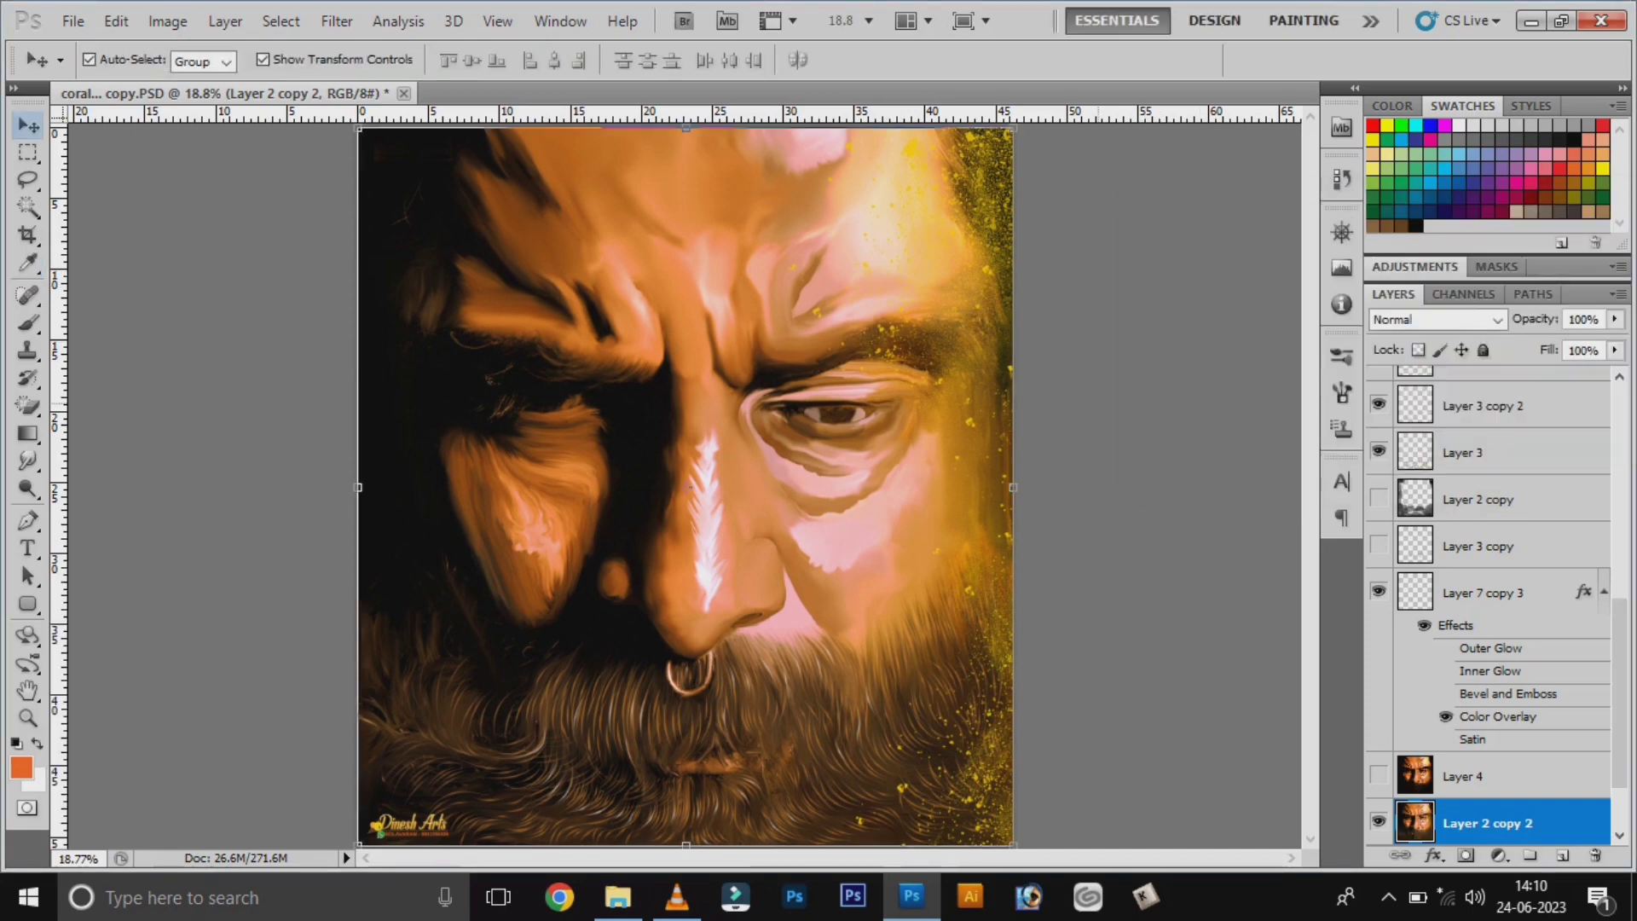
Lasso the dark left edge with 60 px feather and tint it green with Color Balance
{"action": "key", "text": "l"}
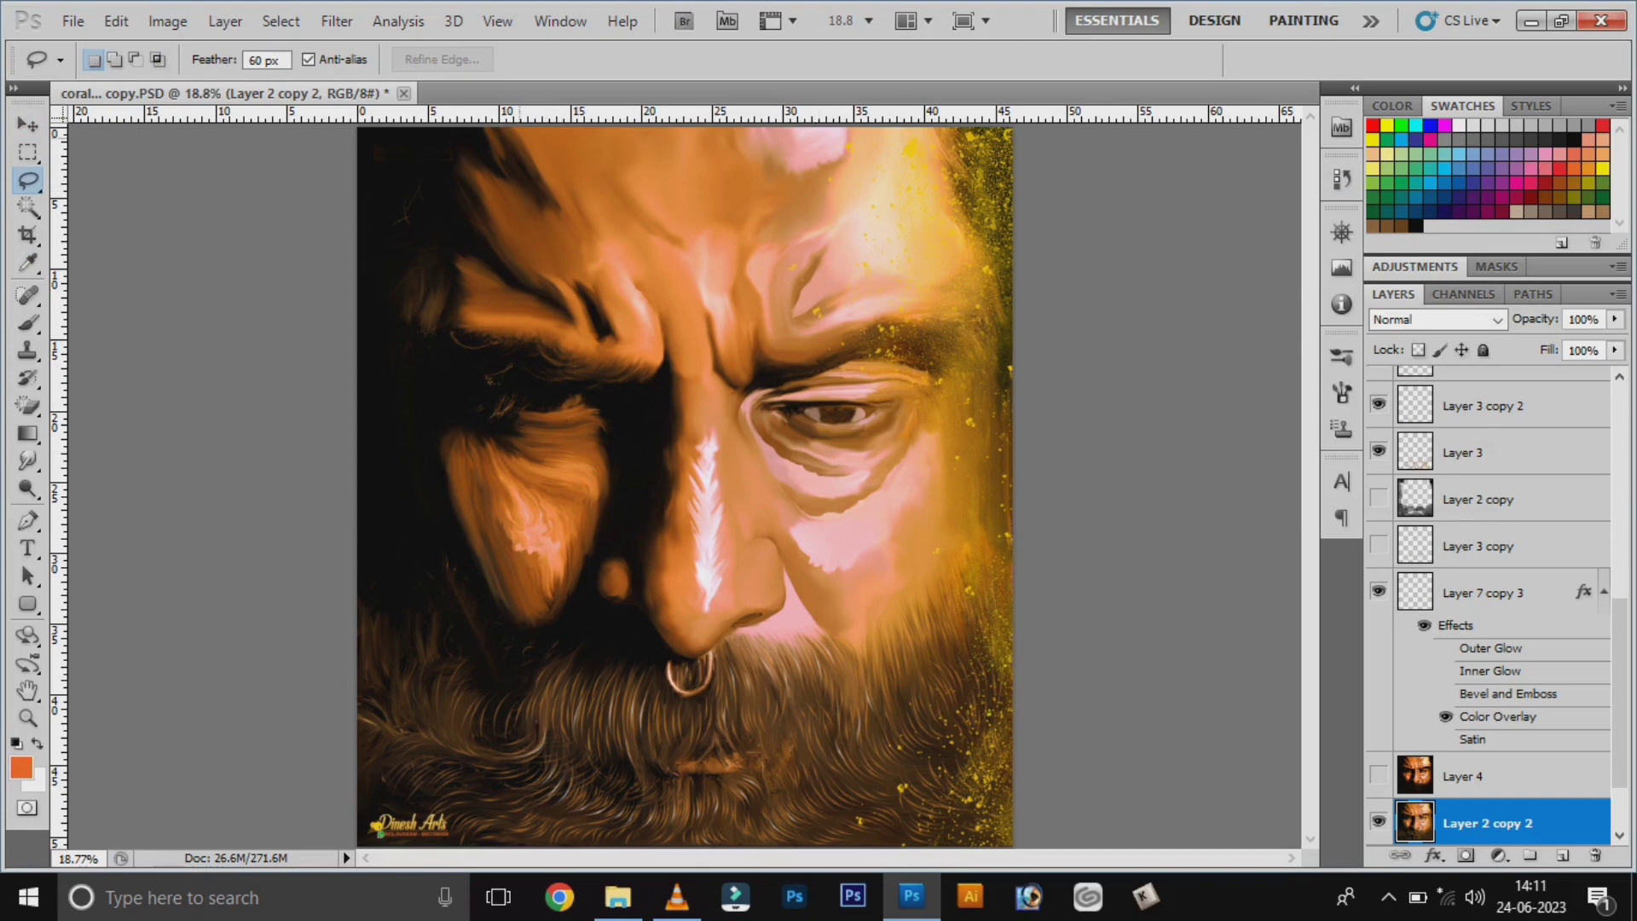
{"action": "left_click_drag", "start_coordinate": [486, 130], "coordinate": [360, 136]}
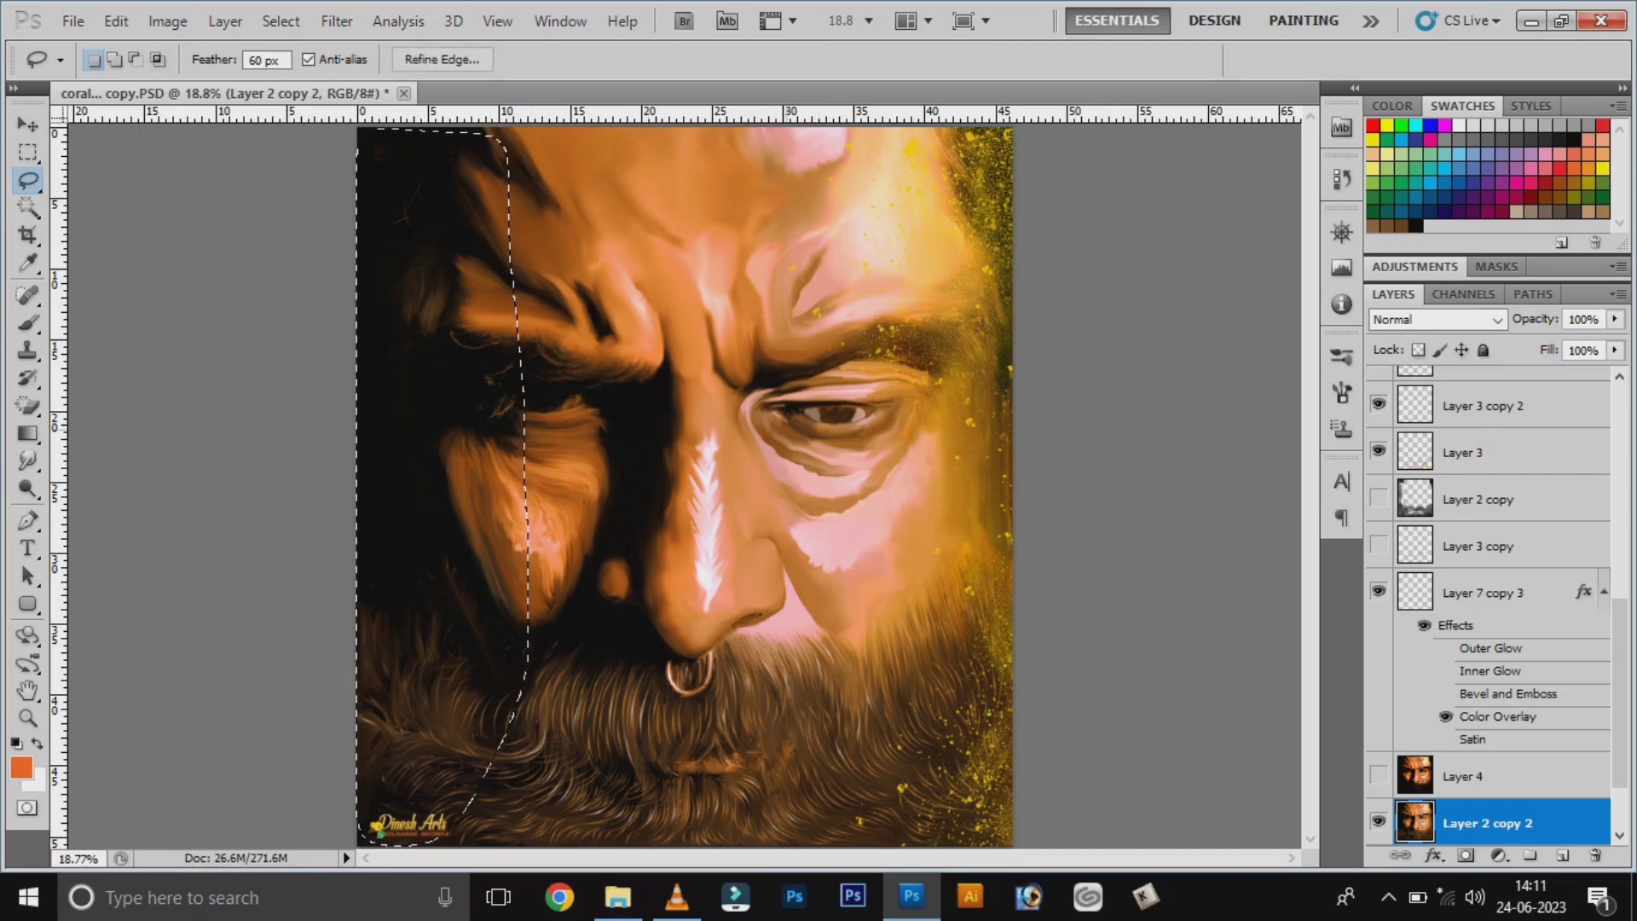
{"action": "key", "text": "ctrl+b"}
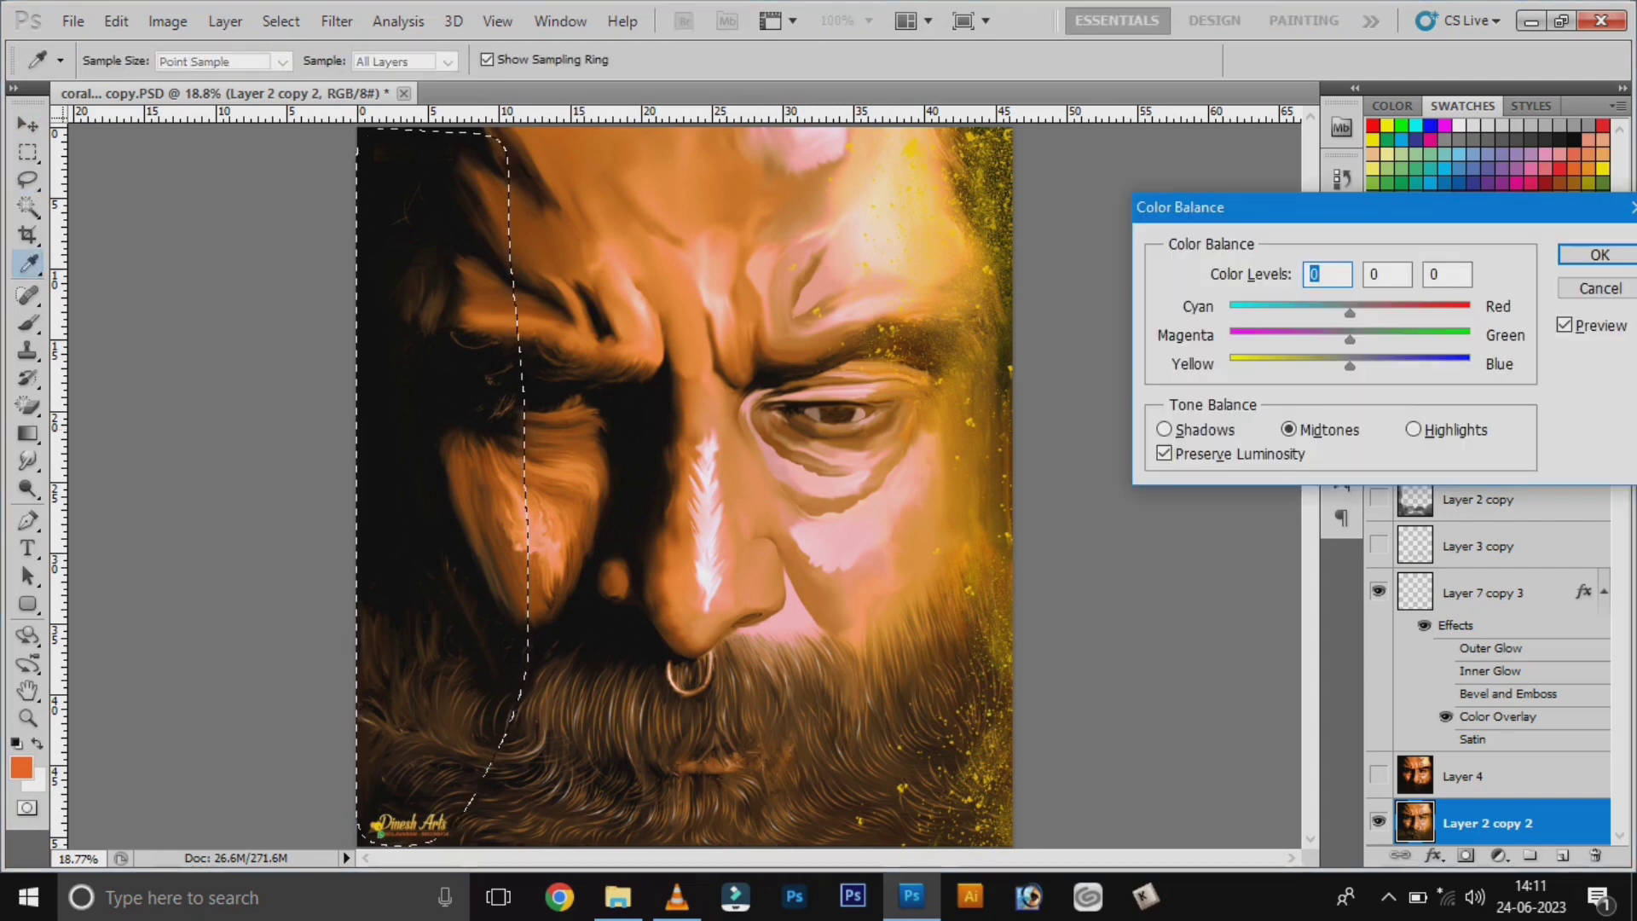
{"action": "mouse_move", "coordinate": [1350, 340]}
{"action": "left_mouse_down"}
{"action": "mouse_move", "coordinate": [1469, 339]}
{"action": "mouse_move", "coordinate": [1365, 340]}
{"action": "mouse_move", "coordinate": [1408, 339]}
{"action": "left_mouse_up"}
{"action": "key", "text": "Return"}
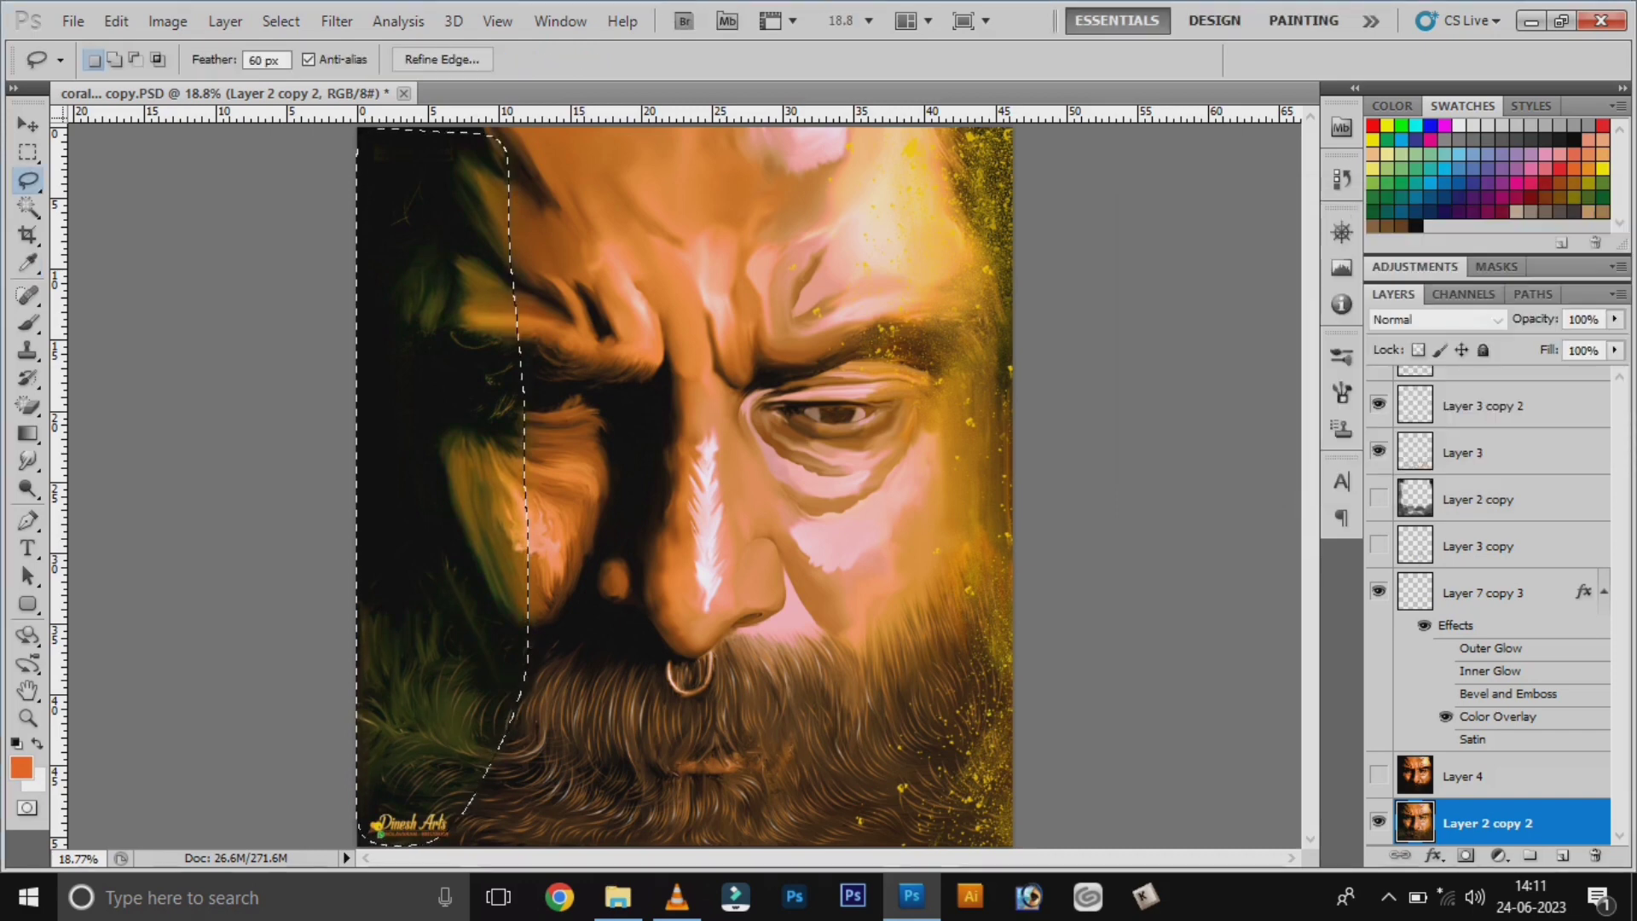
{"action": "key", "text": "ctrl+d"}
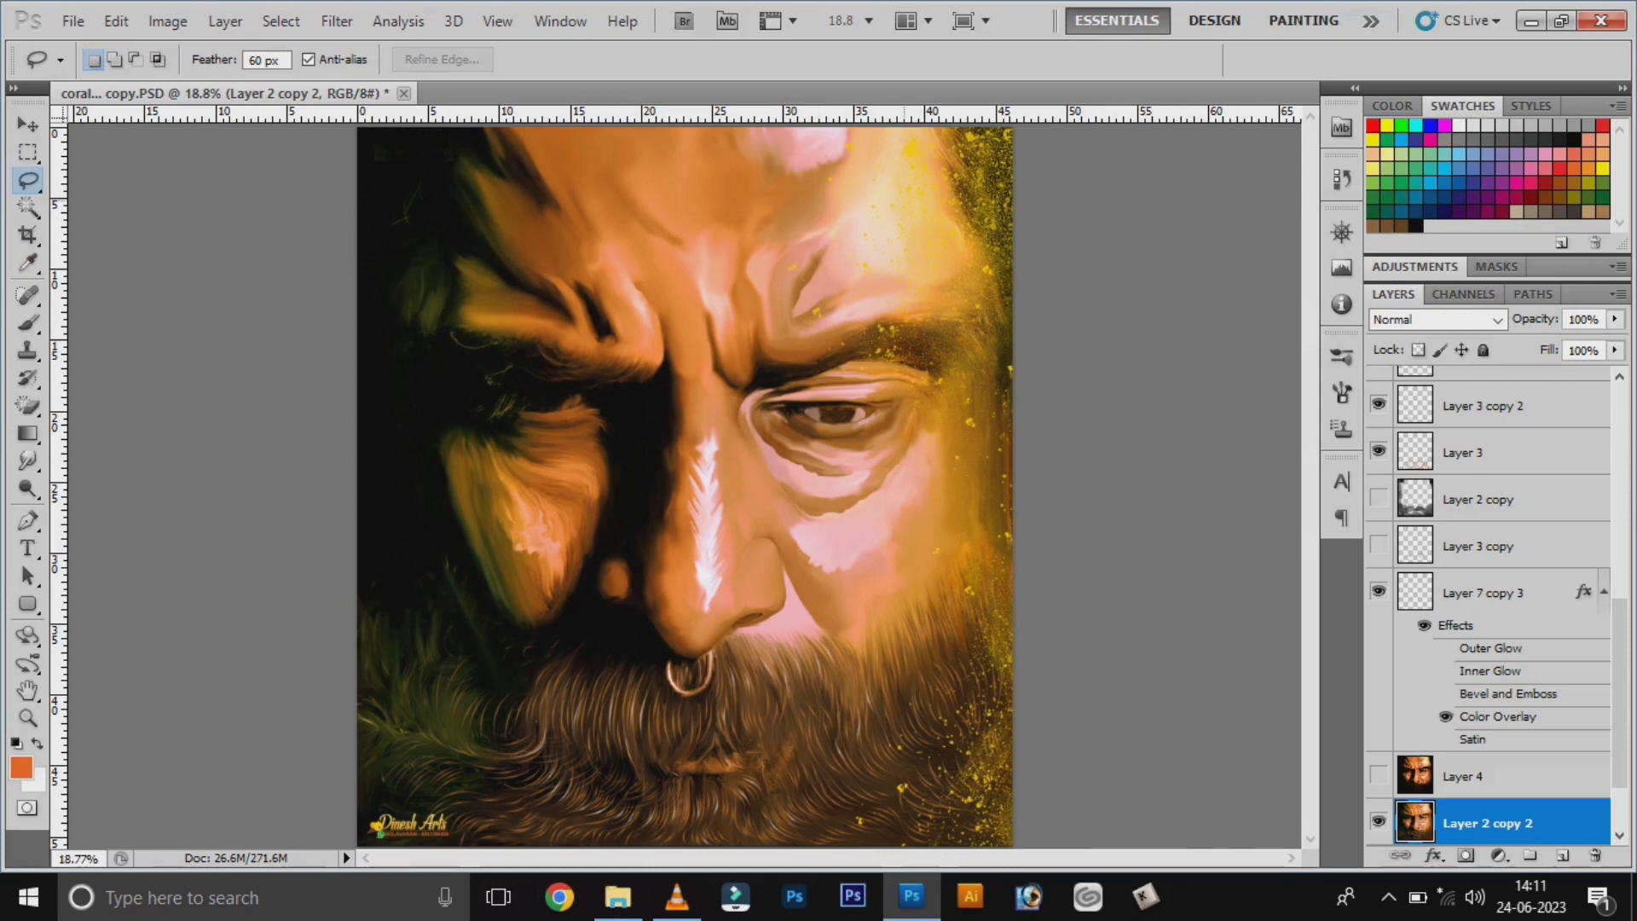
Lasso the right edge strip and give it a Color Balance Magenta/Green tint of -33
{"action": "left_click_drag", "start_coordinate": [917, 162], "coordinate": [930, 364]}
{"action": "left_click_drag", "start_coordinate": [913, 610], "coordinate": [925, 158]}
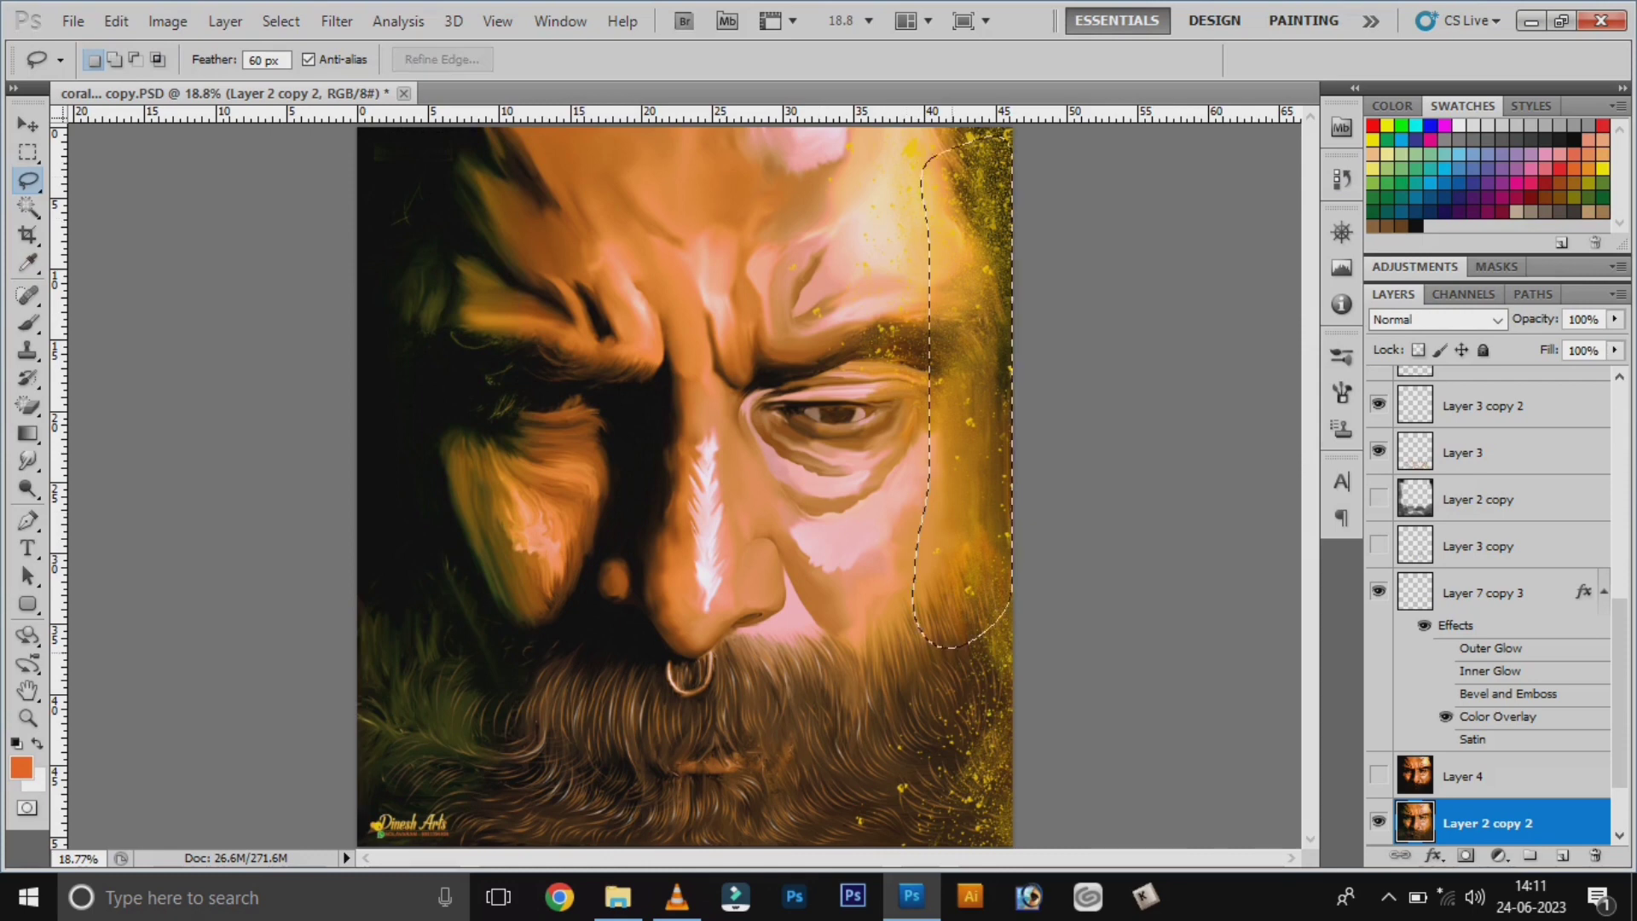
{"action": "key", "text": "ctrl+b"}
{"action": "left_click_drag", "start_coordinate": [1350, 339], "coordinate": [1230, 339]}
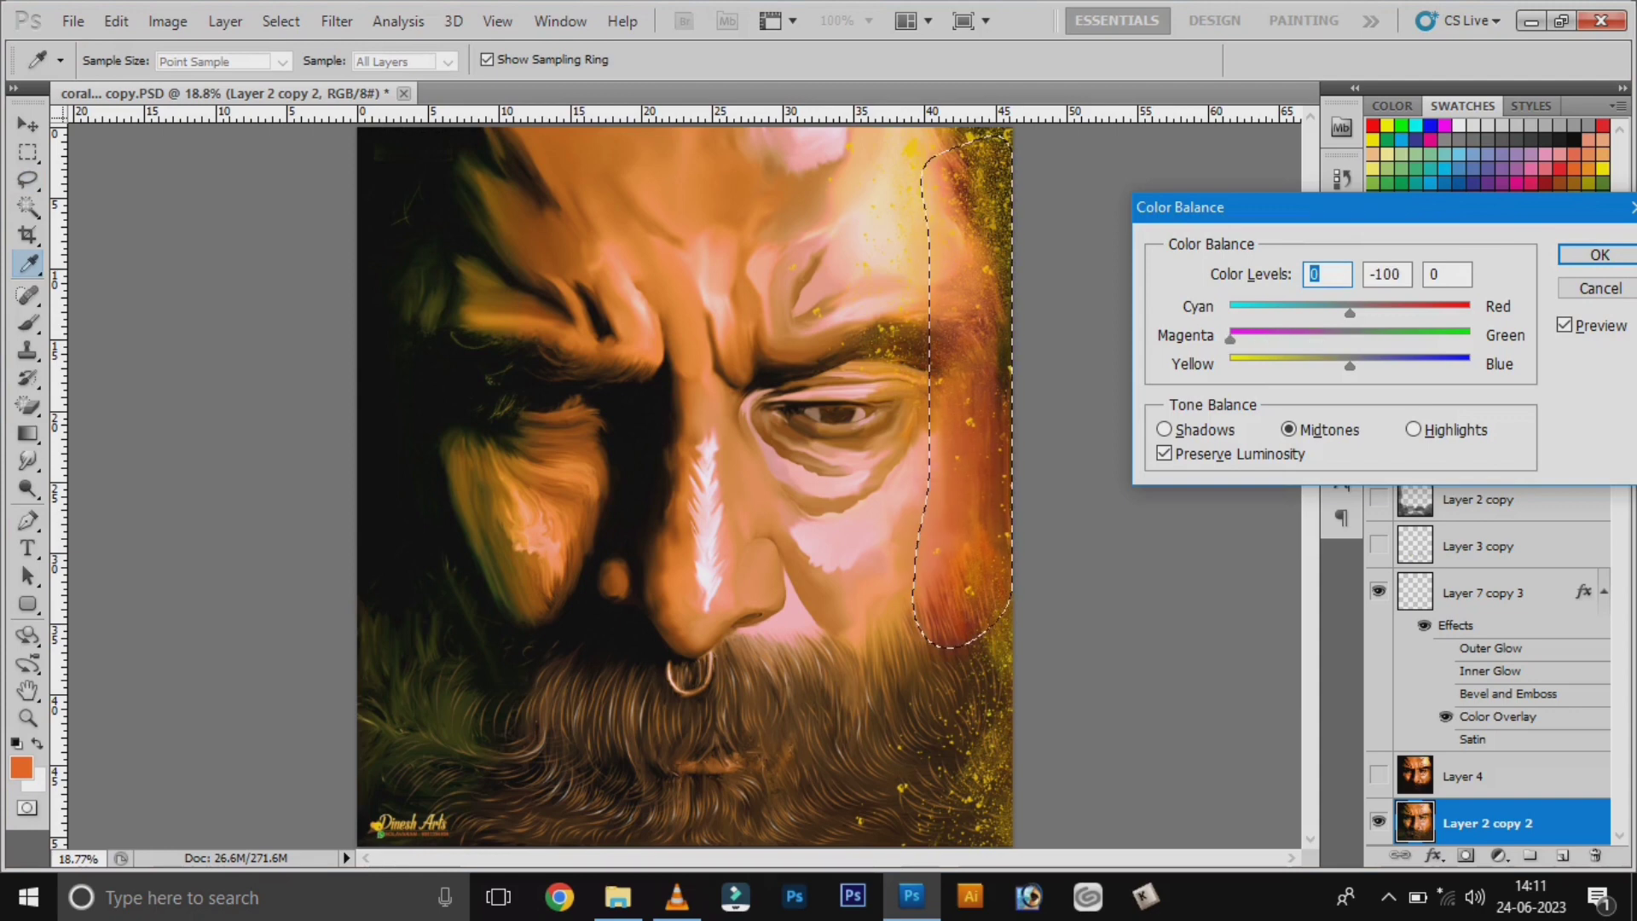
{"action": "left_click_drag", "start_coordinate": [1230, 340], "coordinate": [1310, 340]}
{"action": "key", "text": "Return"}
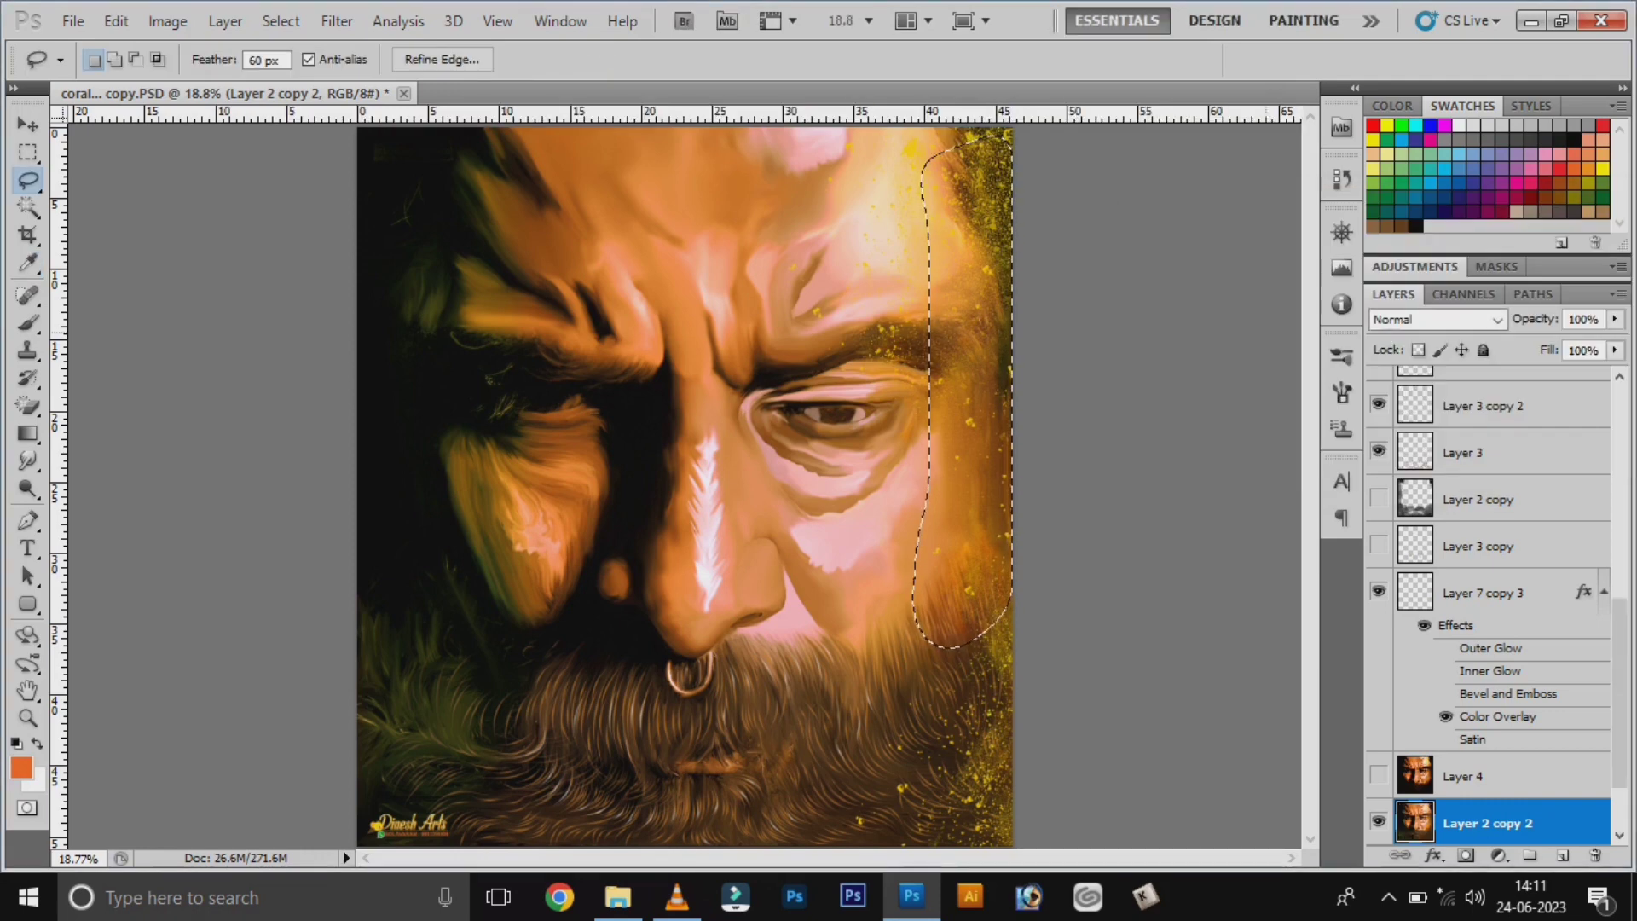
Clear the right-edge selection, briefly re-outline the right and left edge strips, then deselect
{"action": "key", "text": "ctrl+d"}
{"action": "scroll", "coordinate": [685, 484], "scroll_direction": "down", "scroll_amount": 3}
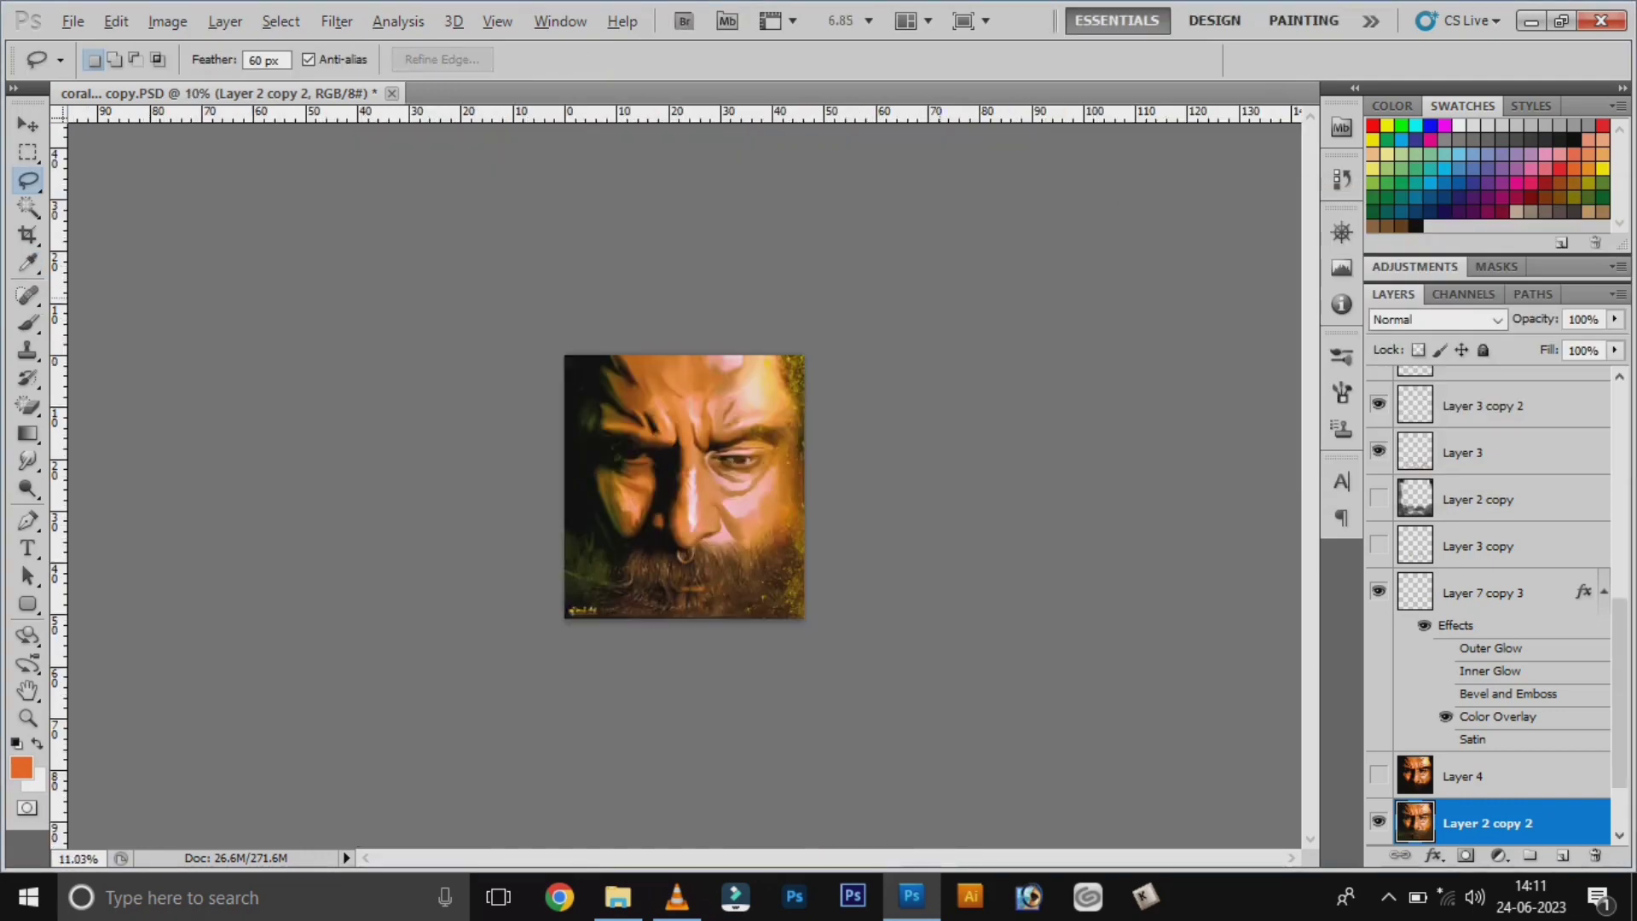
{"action": "scroll", "coordinate": [685, 484], "scroll_direction": "up", "scroll_amount": 2}
{"action": "left_click_drag", "start_coordinate": [852, 234], "coordinate": [844, 738]}
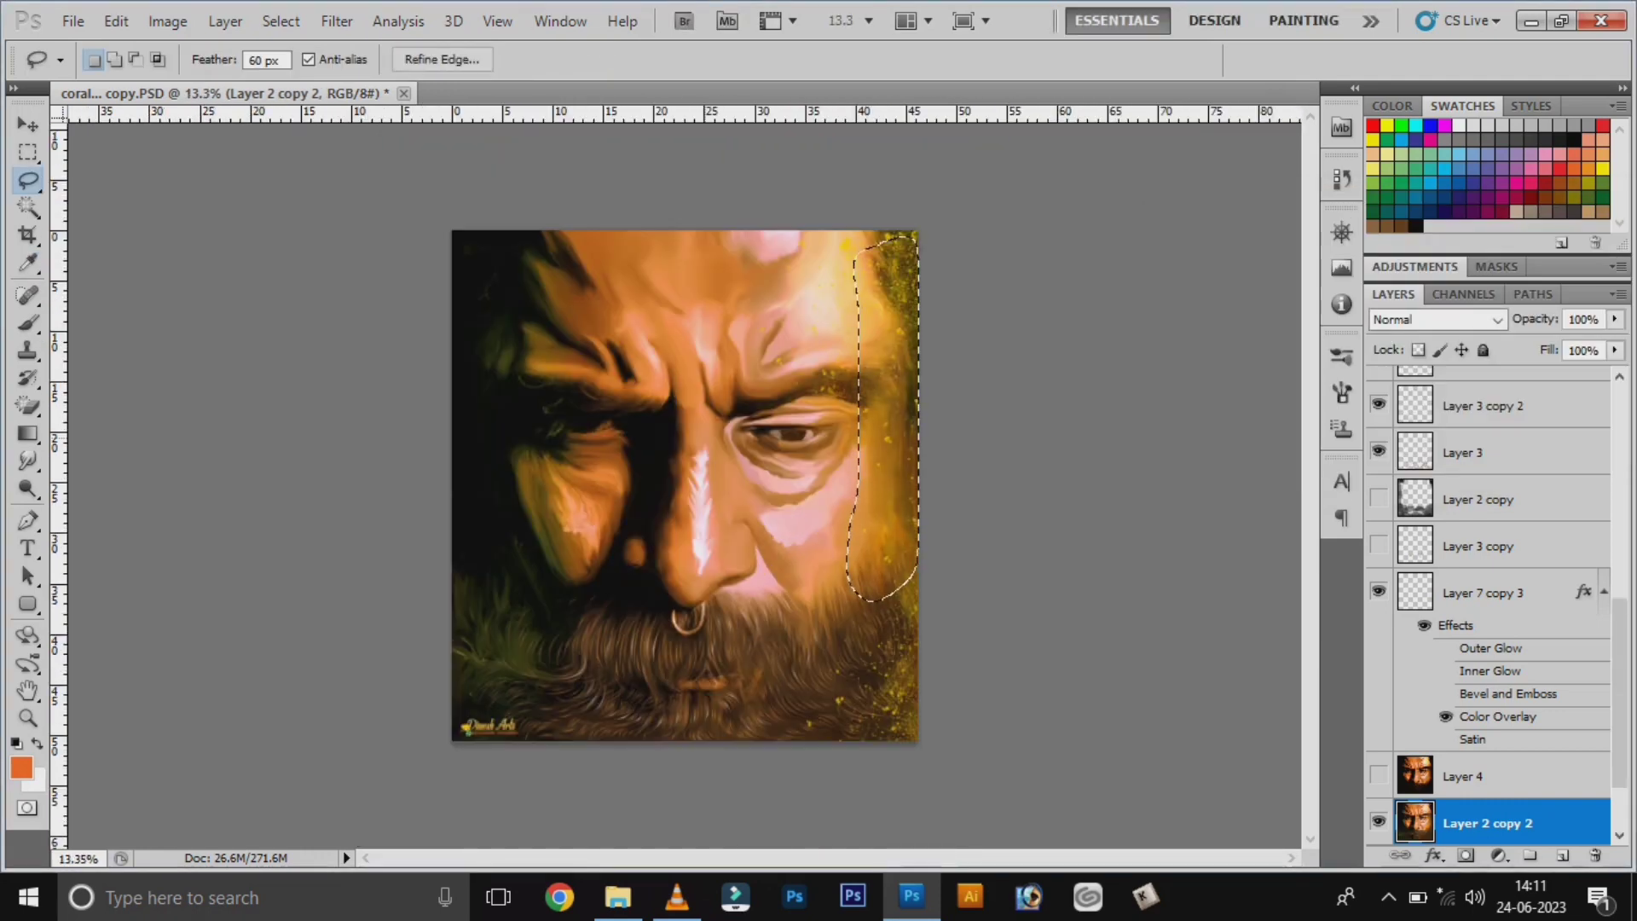
{"action": "left_click_drag", "start_coordinate": [546, 232], "coordinate": [477, 740]}
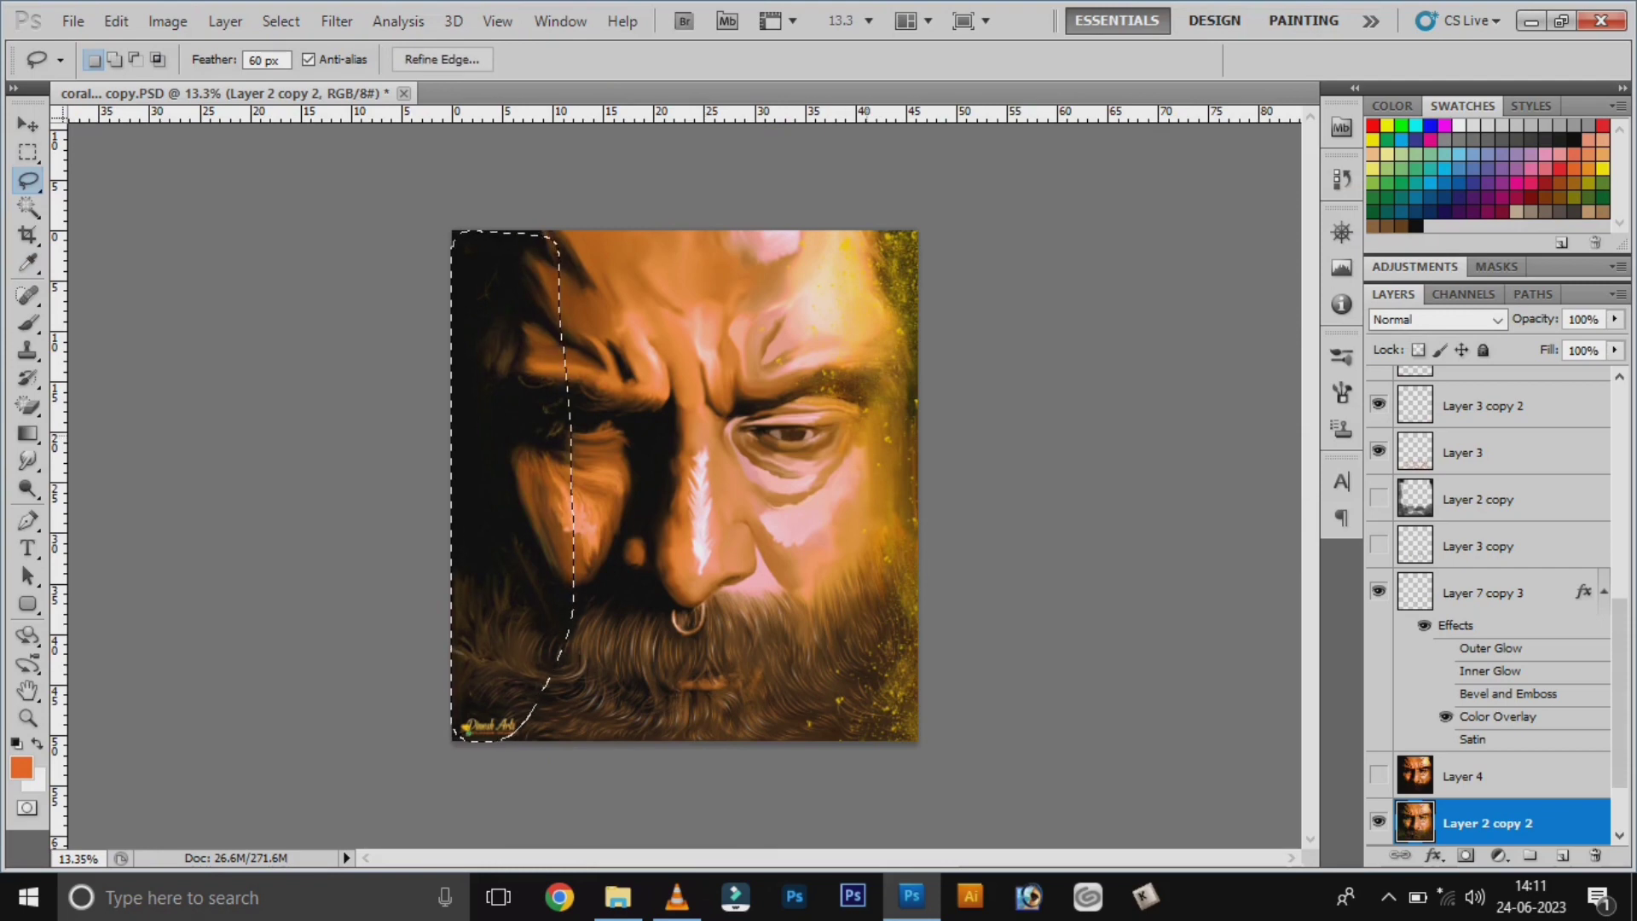
{"action": "key", "text": "ctrl+d"}
With the Move tool, toggle Layer 4 on and off to compare, leaving its orange glow visible
{"action": "key", "text": "v"}
{"action": "left_click", "coordinate": [687, 485]}
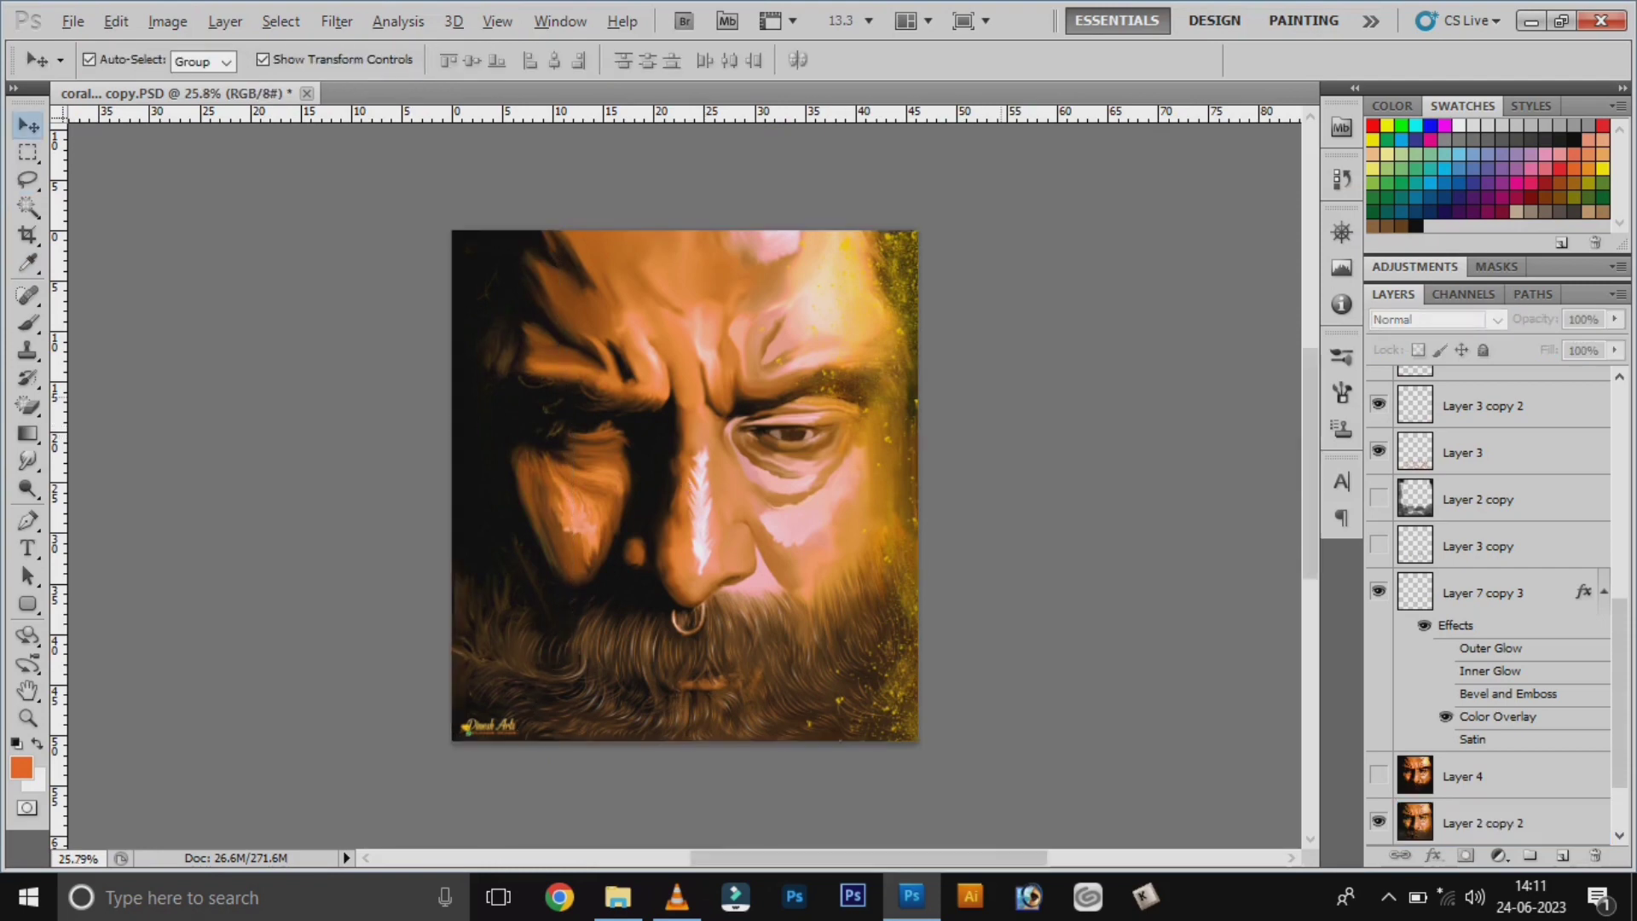
{"action": "scroll", "coordinate": [687, 485], "scroll_direction": "up", "scroll_amount": 3}
{"action": "scroll", "coordinate": [687, 485], "scroll_direction": "down", "scroll_amount": 3}
{"action": "key", "text": "alt"}
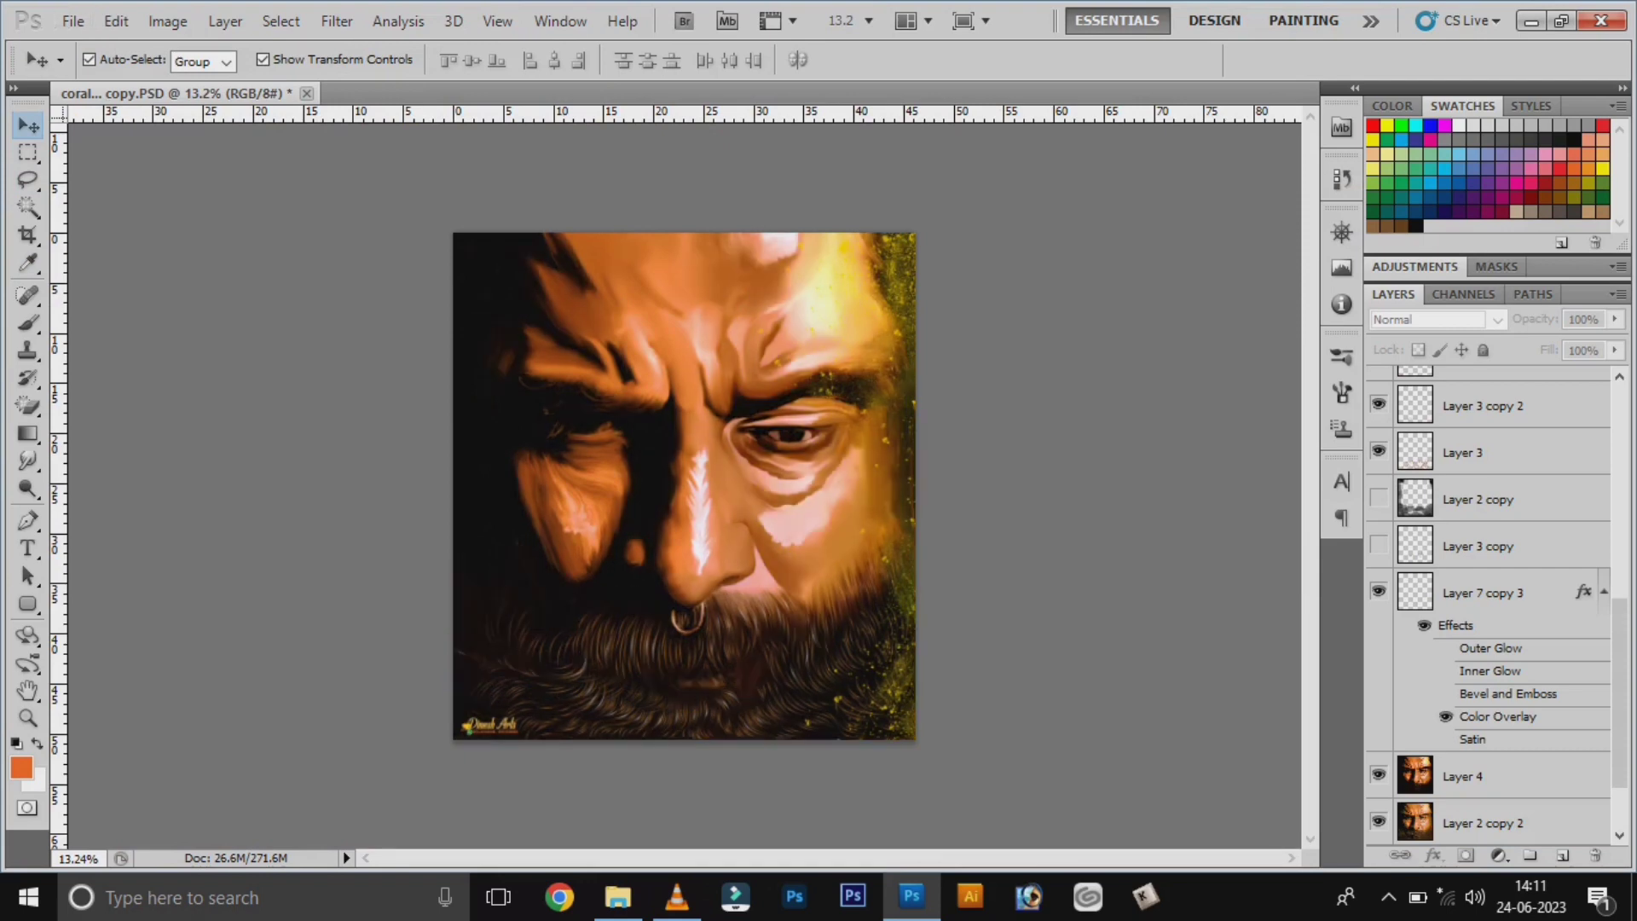
{"action": "left_click", "coordinate": [1378, 774]}
{"action": "left_click", "coordinate": [1379, 774]}
{"action": "left_click", "coordinate": [1378, 774]}
Zoom in and out to review the finished colour-graded portrait
{"action": "scroll", "coordinate": [757, 461], "scroll_direction": "up", "scroll_amount": 2}
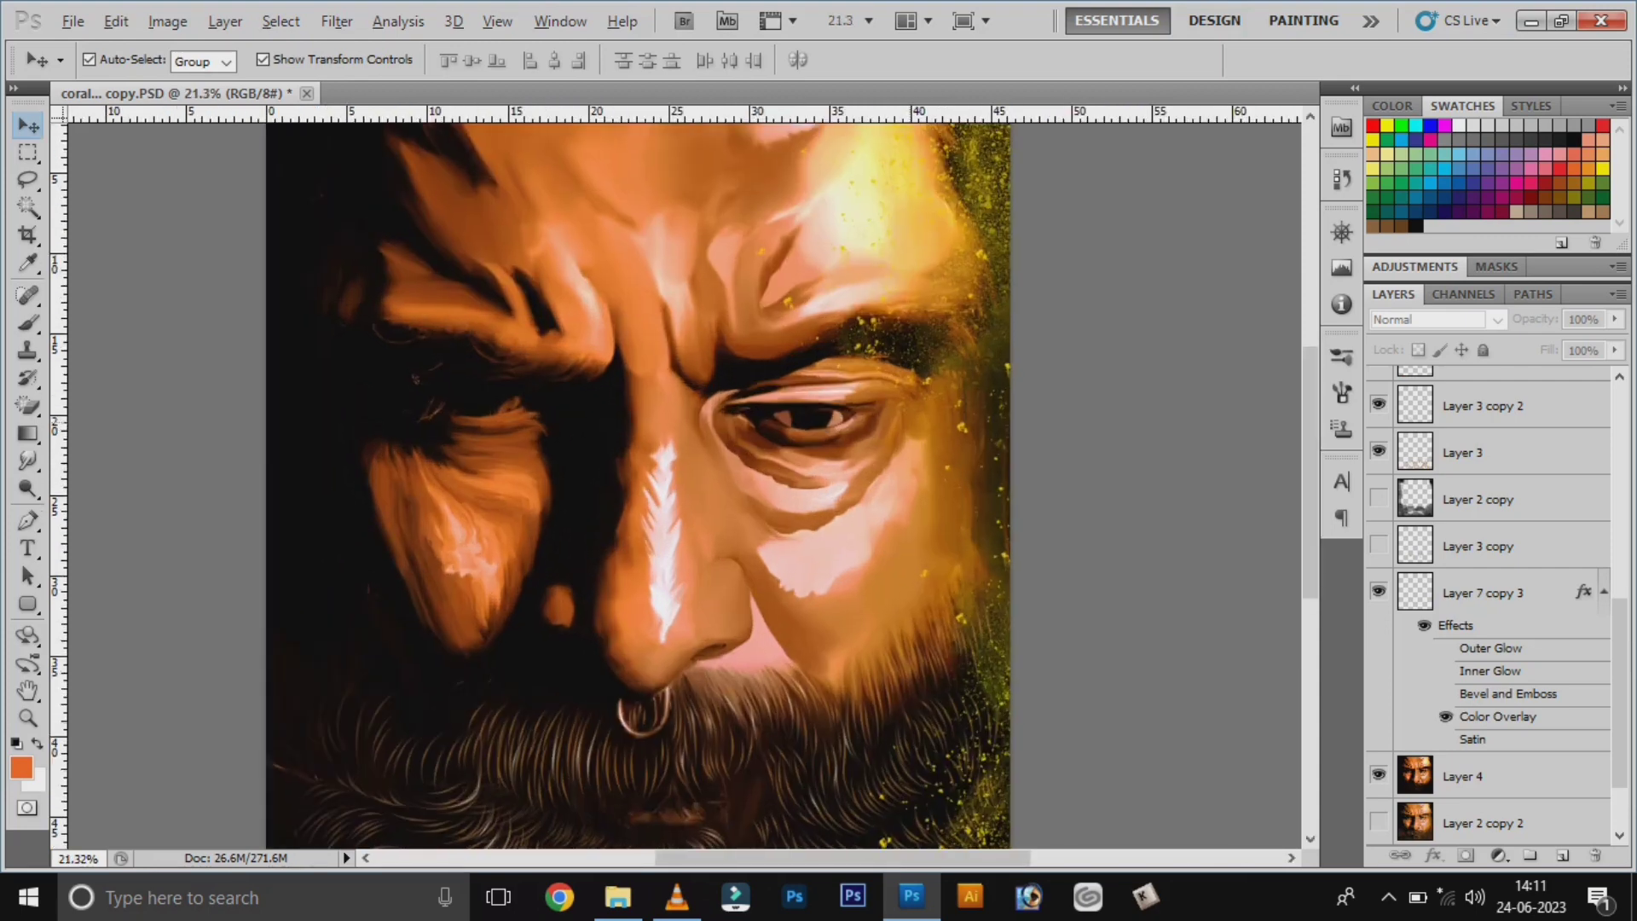
{"action": "scroll", "coordinate": [781, 461], "scroll_direction": "down", "scroll_amount": 1}
{"action": "scroll", "coordinate": [781, 461], "scroll_direction": "down", "scroll_amount": 1}
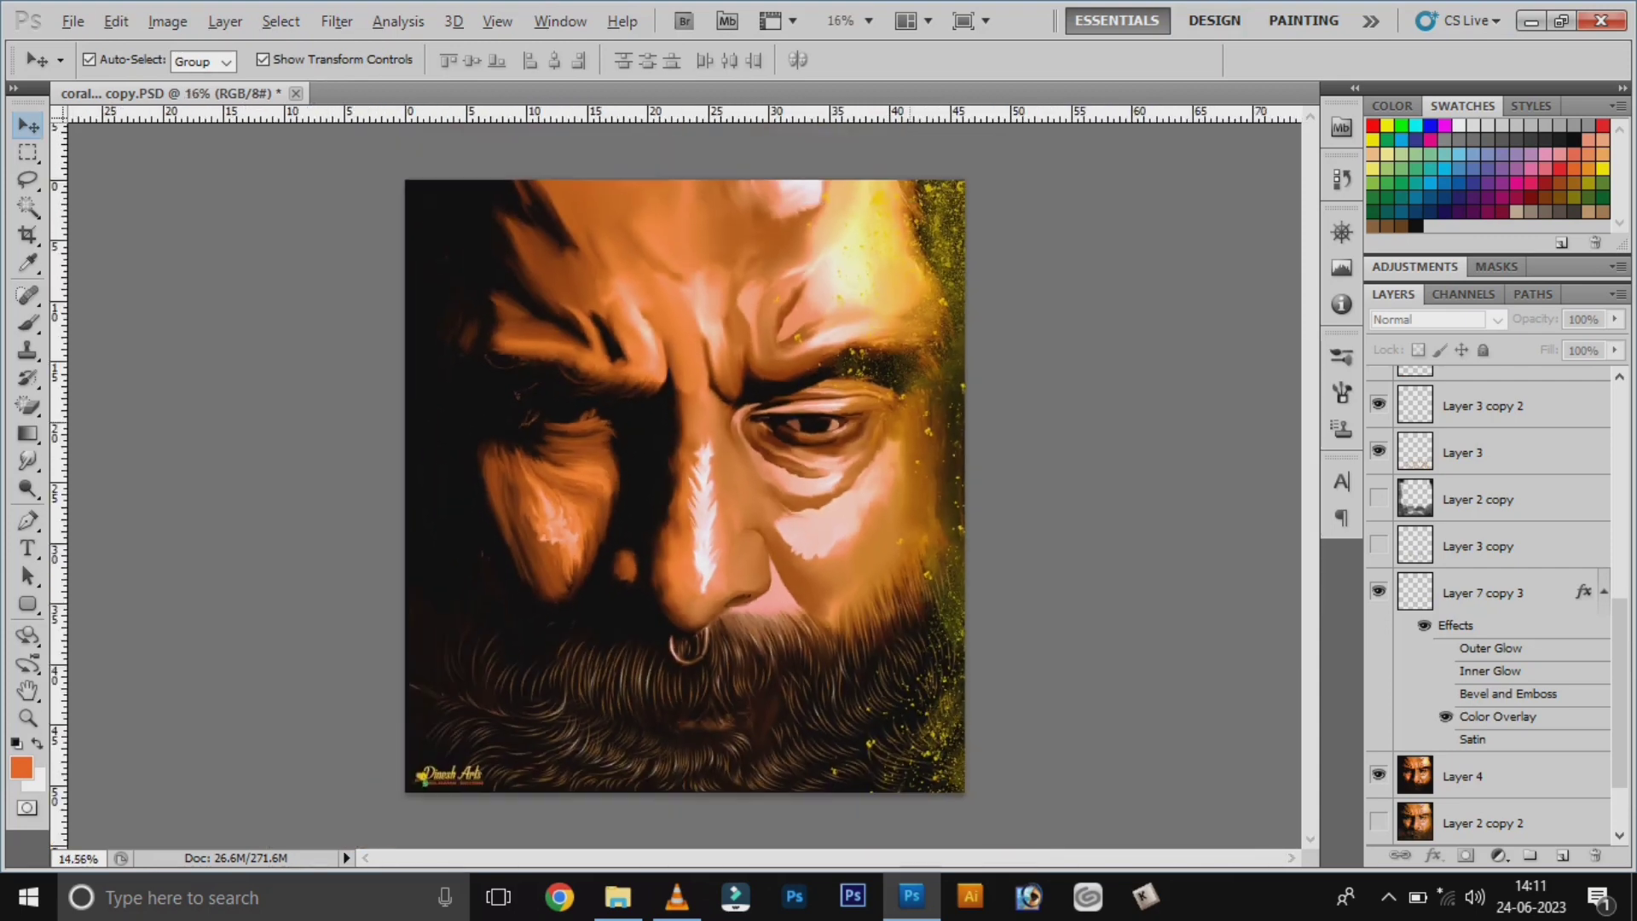
{"action": "scroll", "coordinate": [781, 461], "scroll_direction": "down", "scroll_amount": 1}
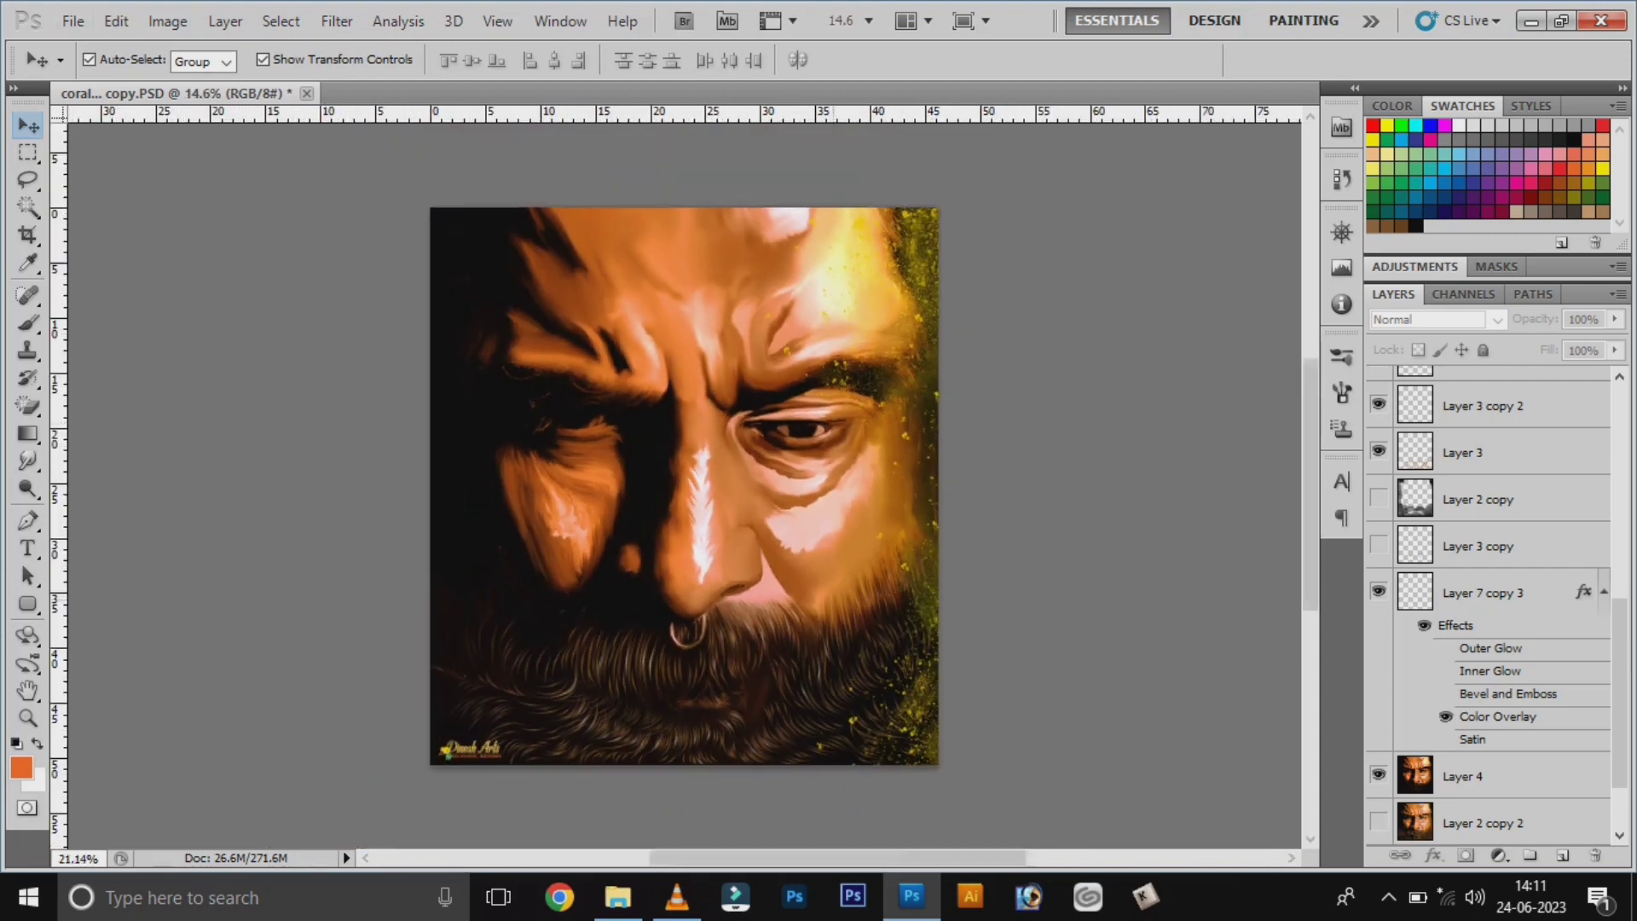
{"action": "scroll", "coordinate": [819, 512], "scroll_direction": "up", "scroll_amount": 1}
{"action": "scroll", "coordinate": [819, 511], "scroll_direction": "up", "scroll_amount": 1}
{"action": "scroll", "coordinate": [819, 511], "scroll_direction": "up", "scroll_amount": 1}
{"action": "scroll", "coordinate": [673, 485], "scroll_direction": "down", "scroll_amount": 1}
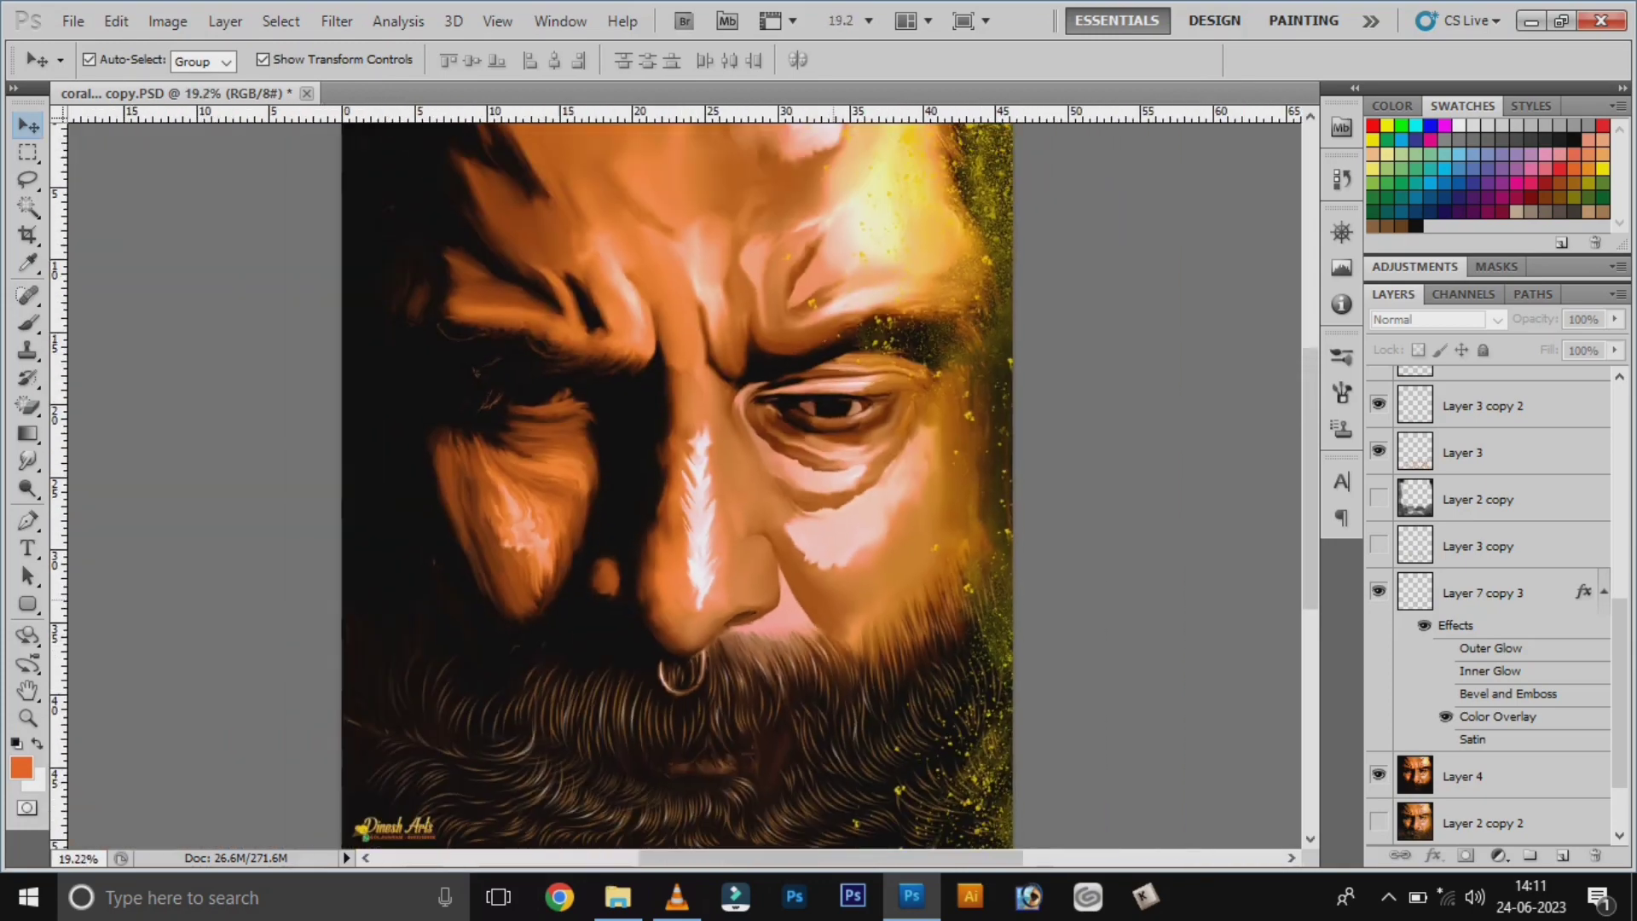